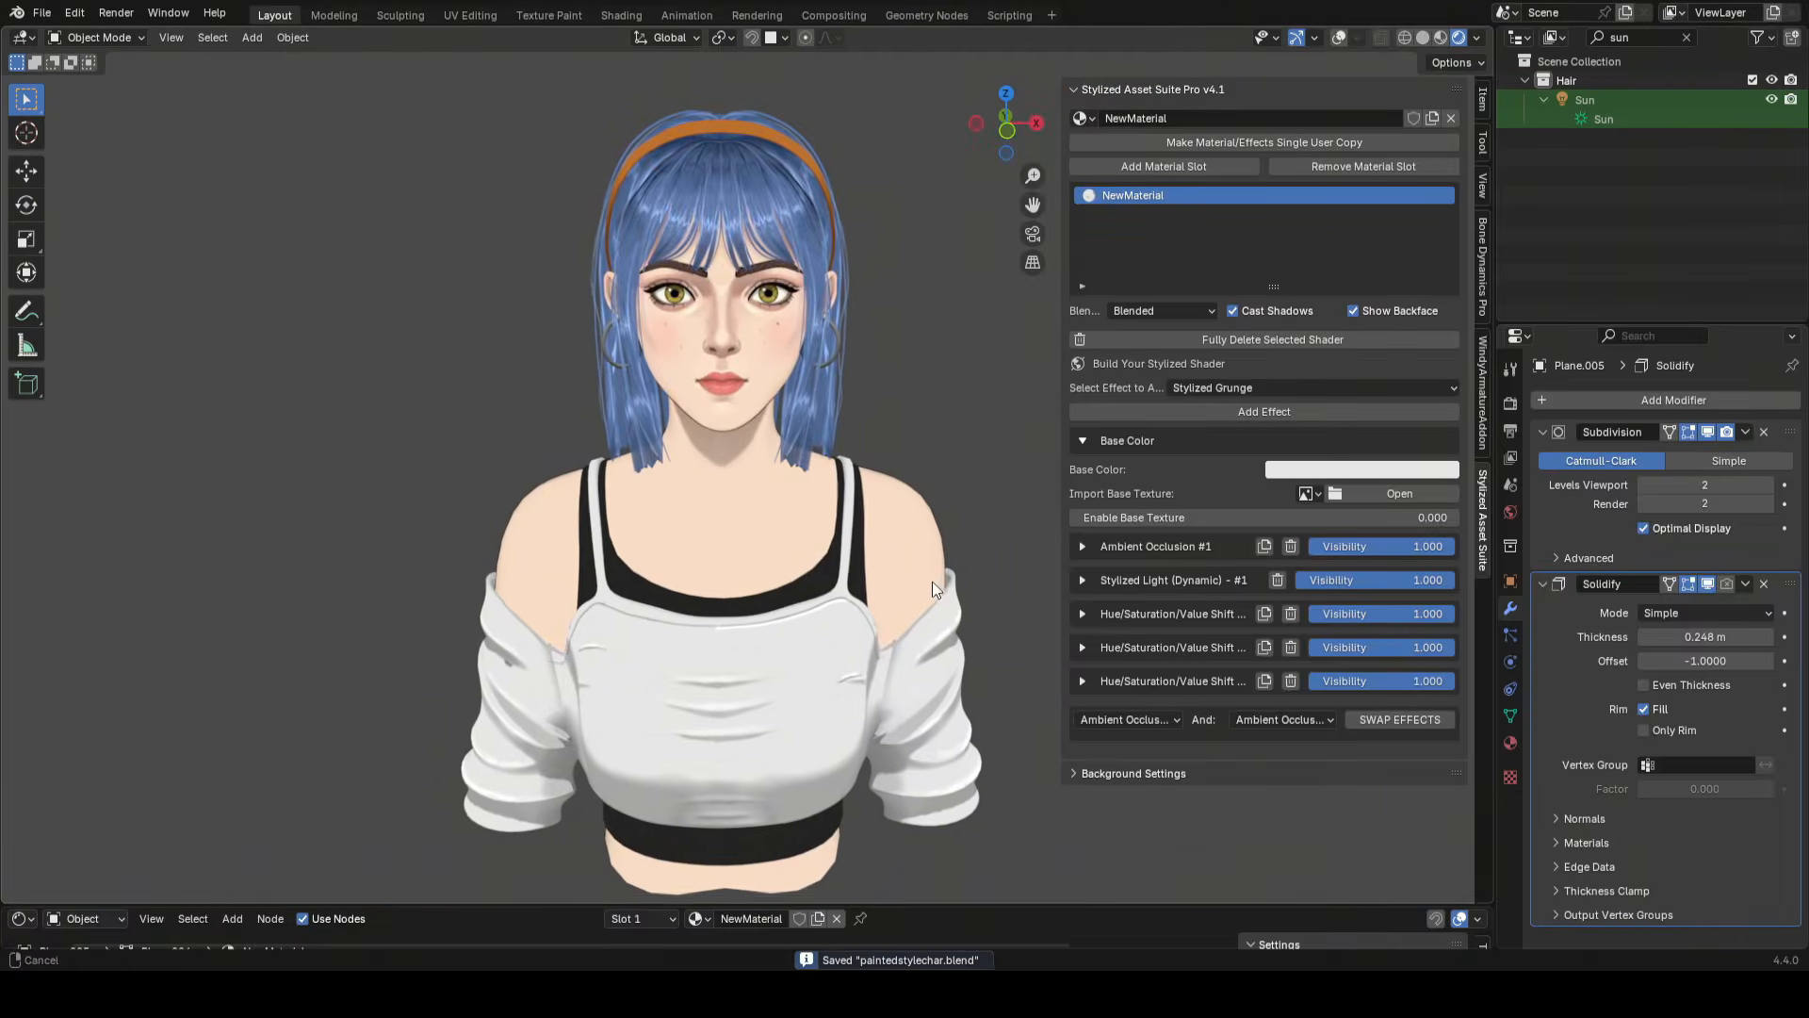
- Adjust the base colour of the white top's NewMaterial shader and save the file
click(1362, 469)
click(1365, 290)
key(ctrl+s)
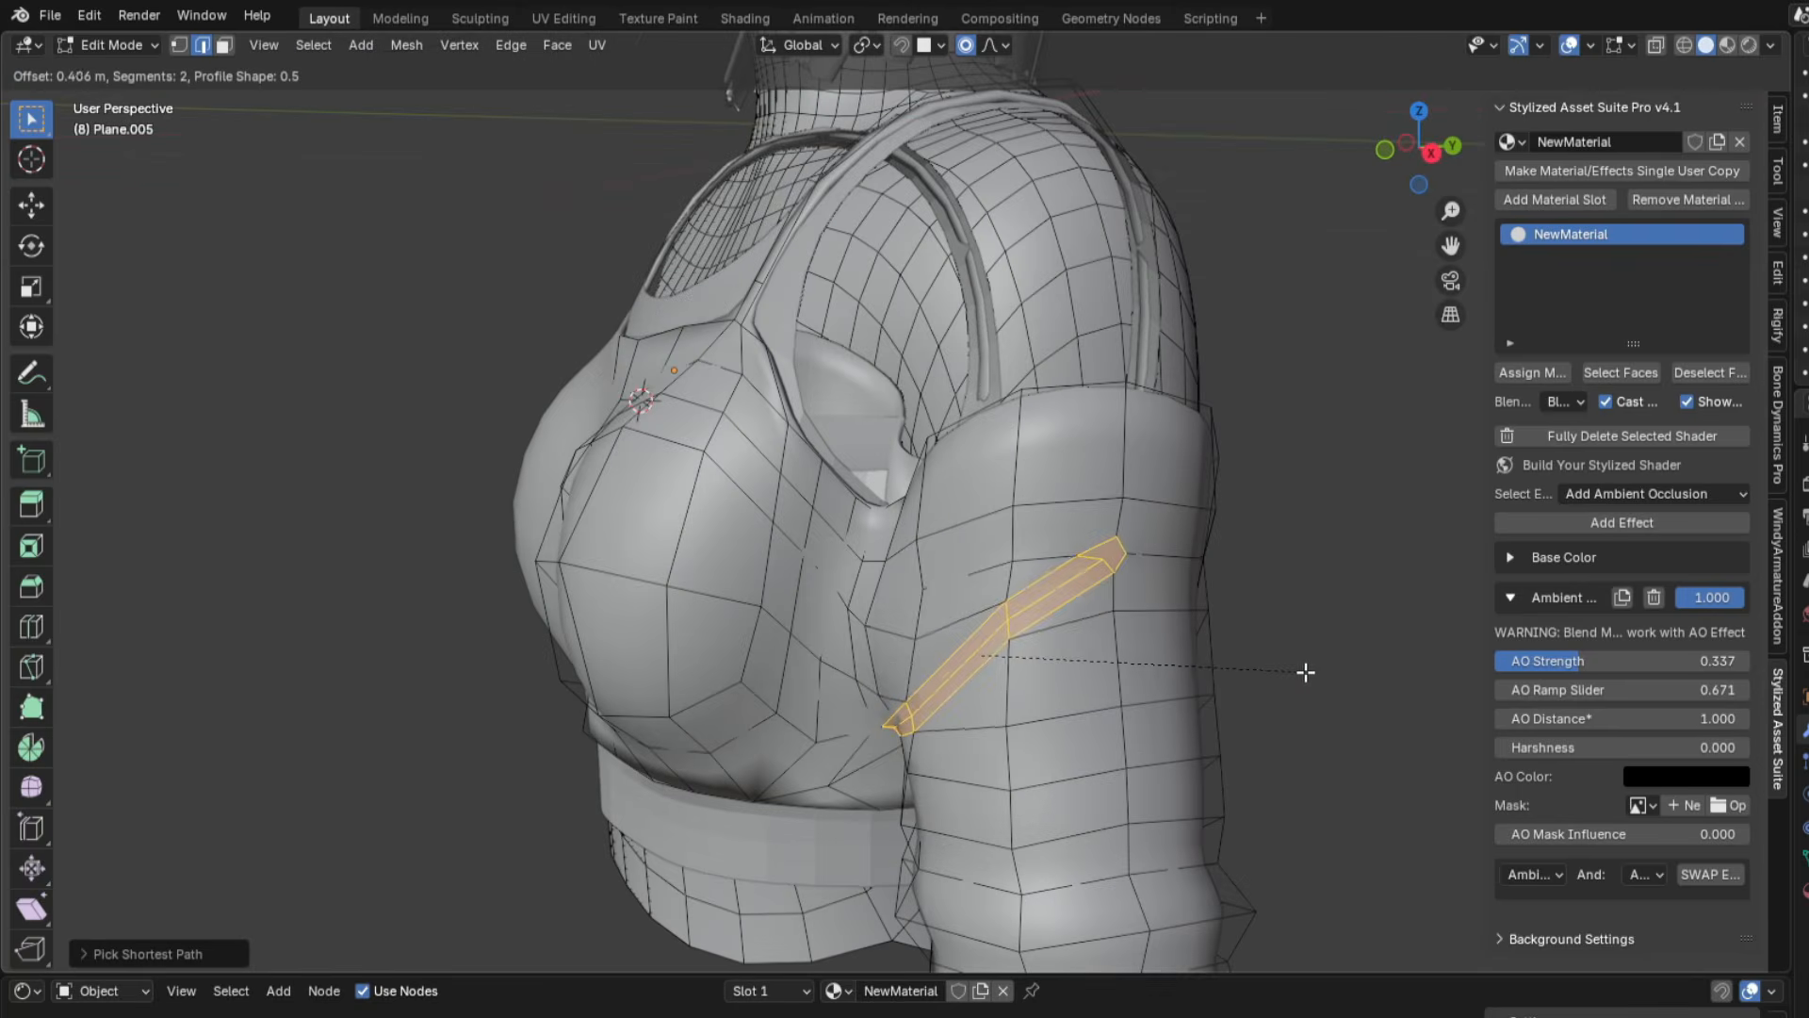
- Bevel the selected edge path on the upper sleeve with 2 segments
click(1305, 672)
middle_drag(1305, 672, 1085, 587)
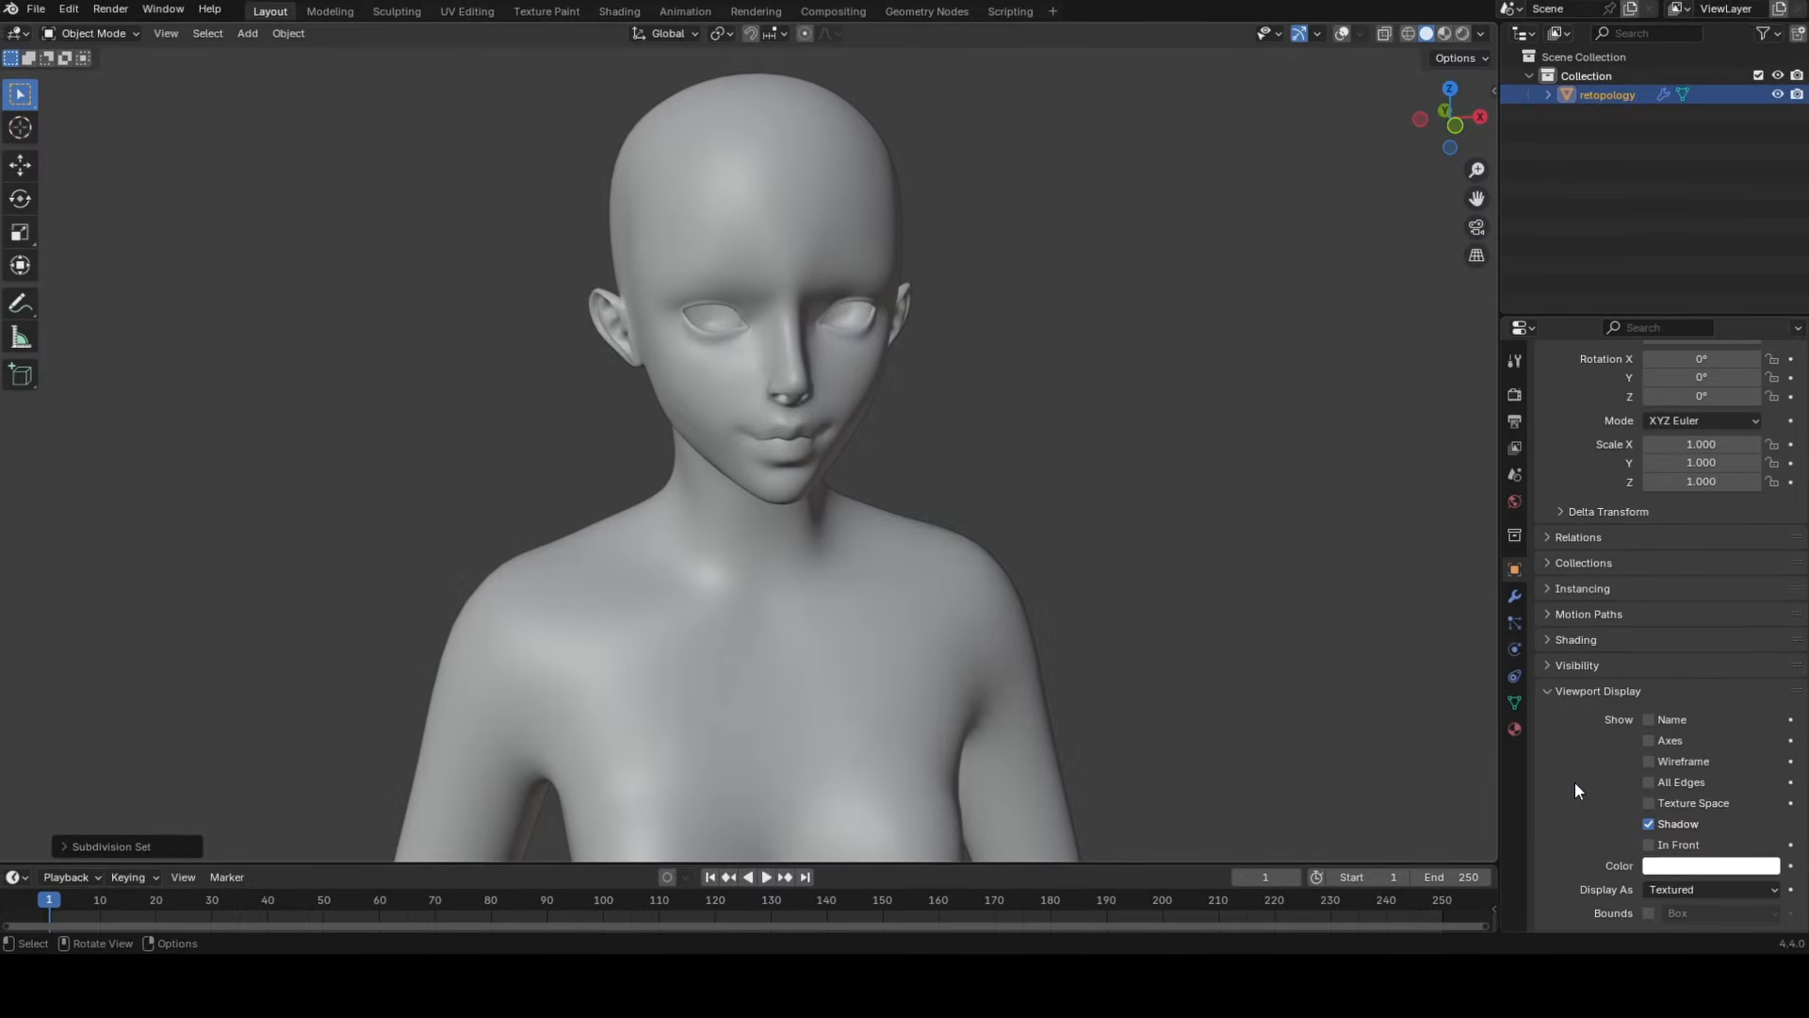
- Sculpt the cheek and jaw of the retopology head with the Crease Polish brush at 95 px and strength 0.250
middle_drag(1093, 630, 1142, 641)
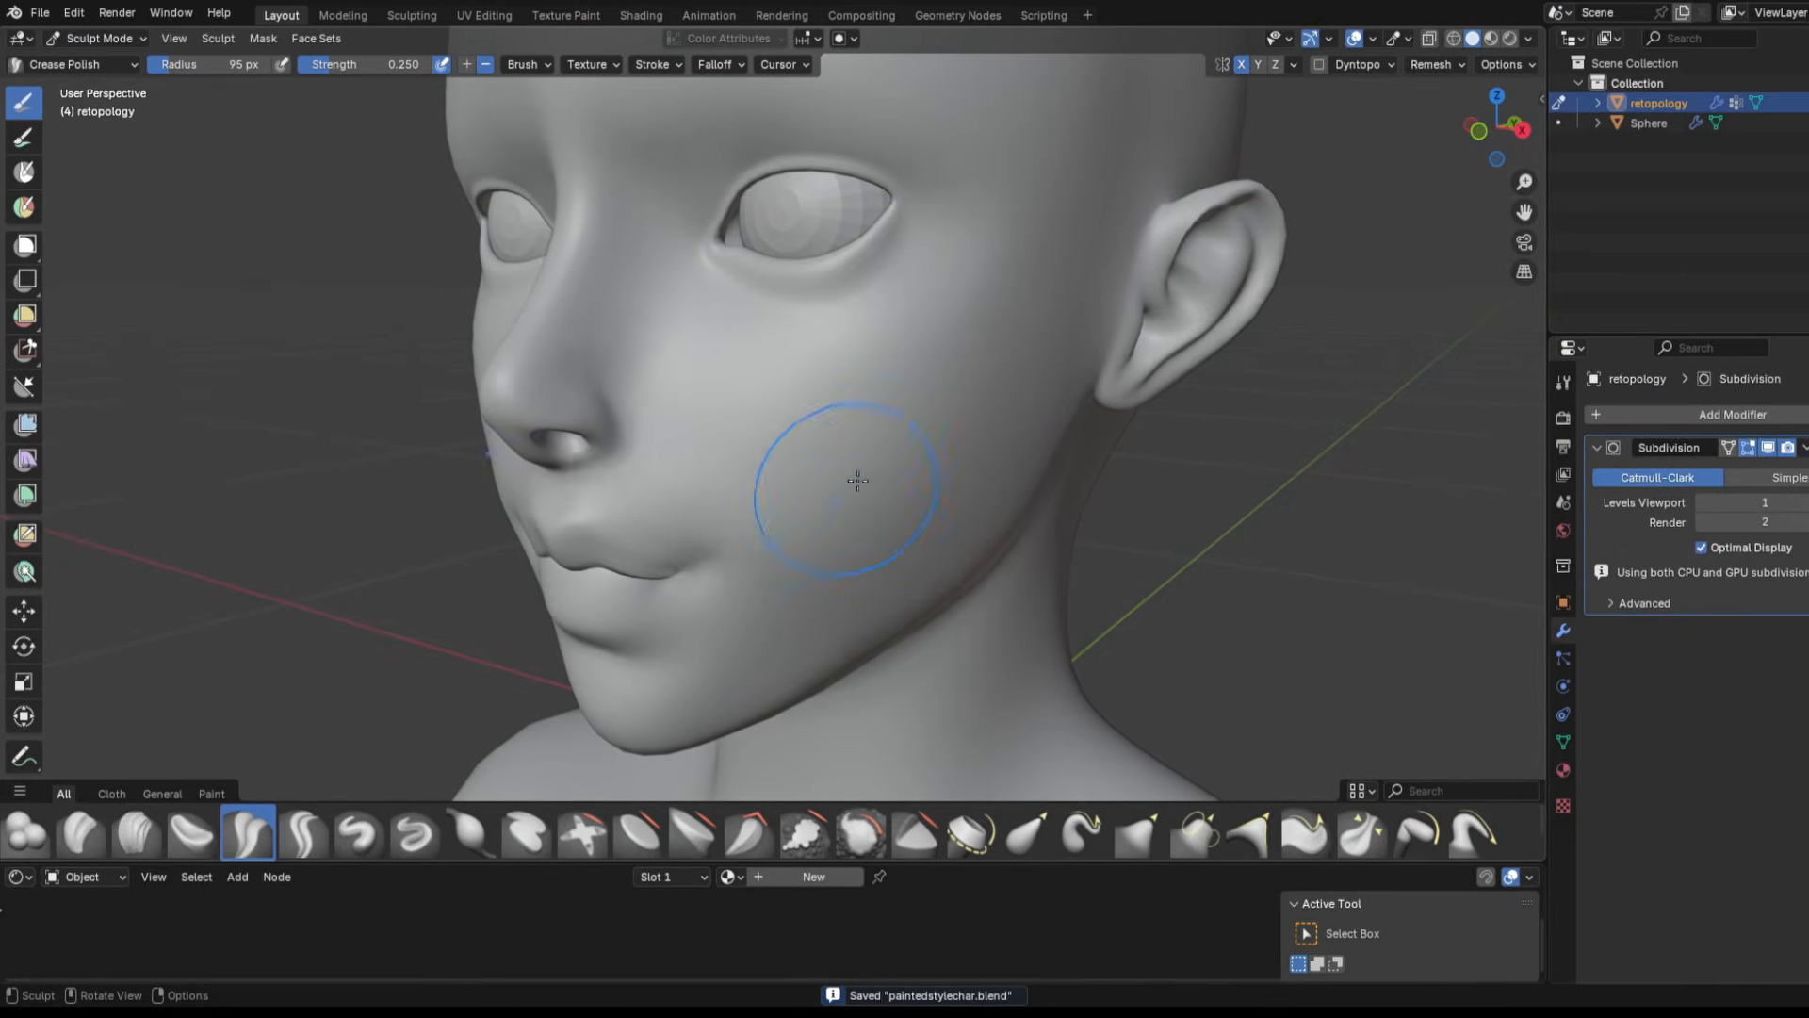
drag(857, 480, 994, 391)
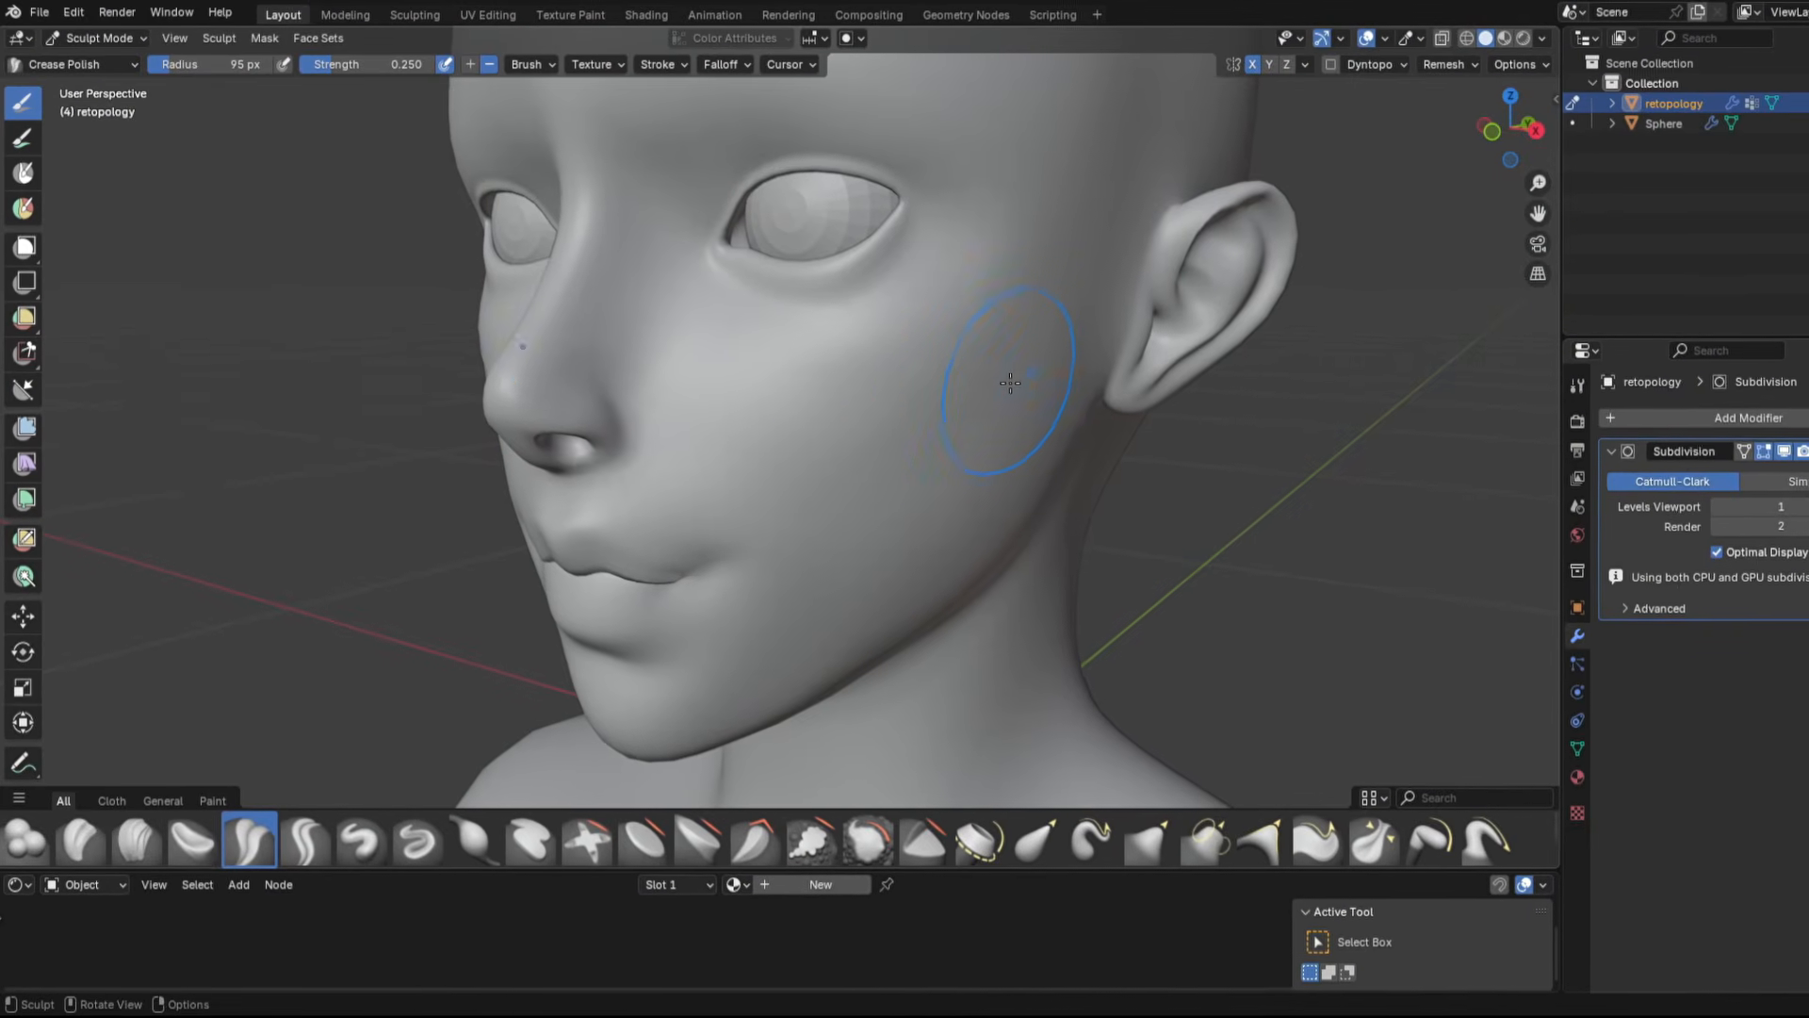
mouse_move(968, 450)
mouse_down()
mouse_move(994, 332)
mouse_move(1046, 325)
mouse_up()
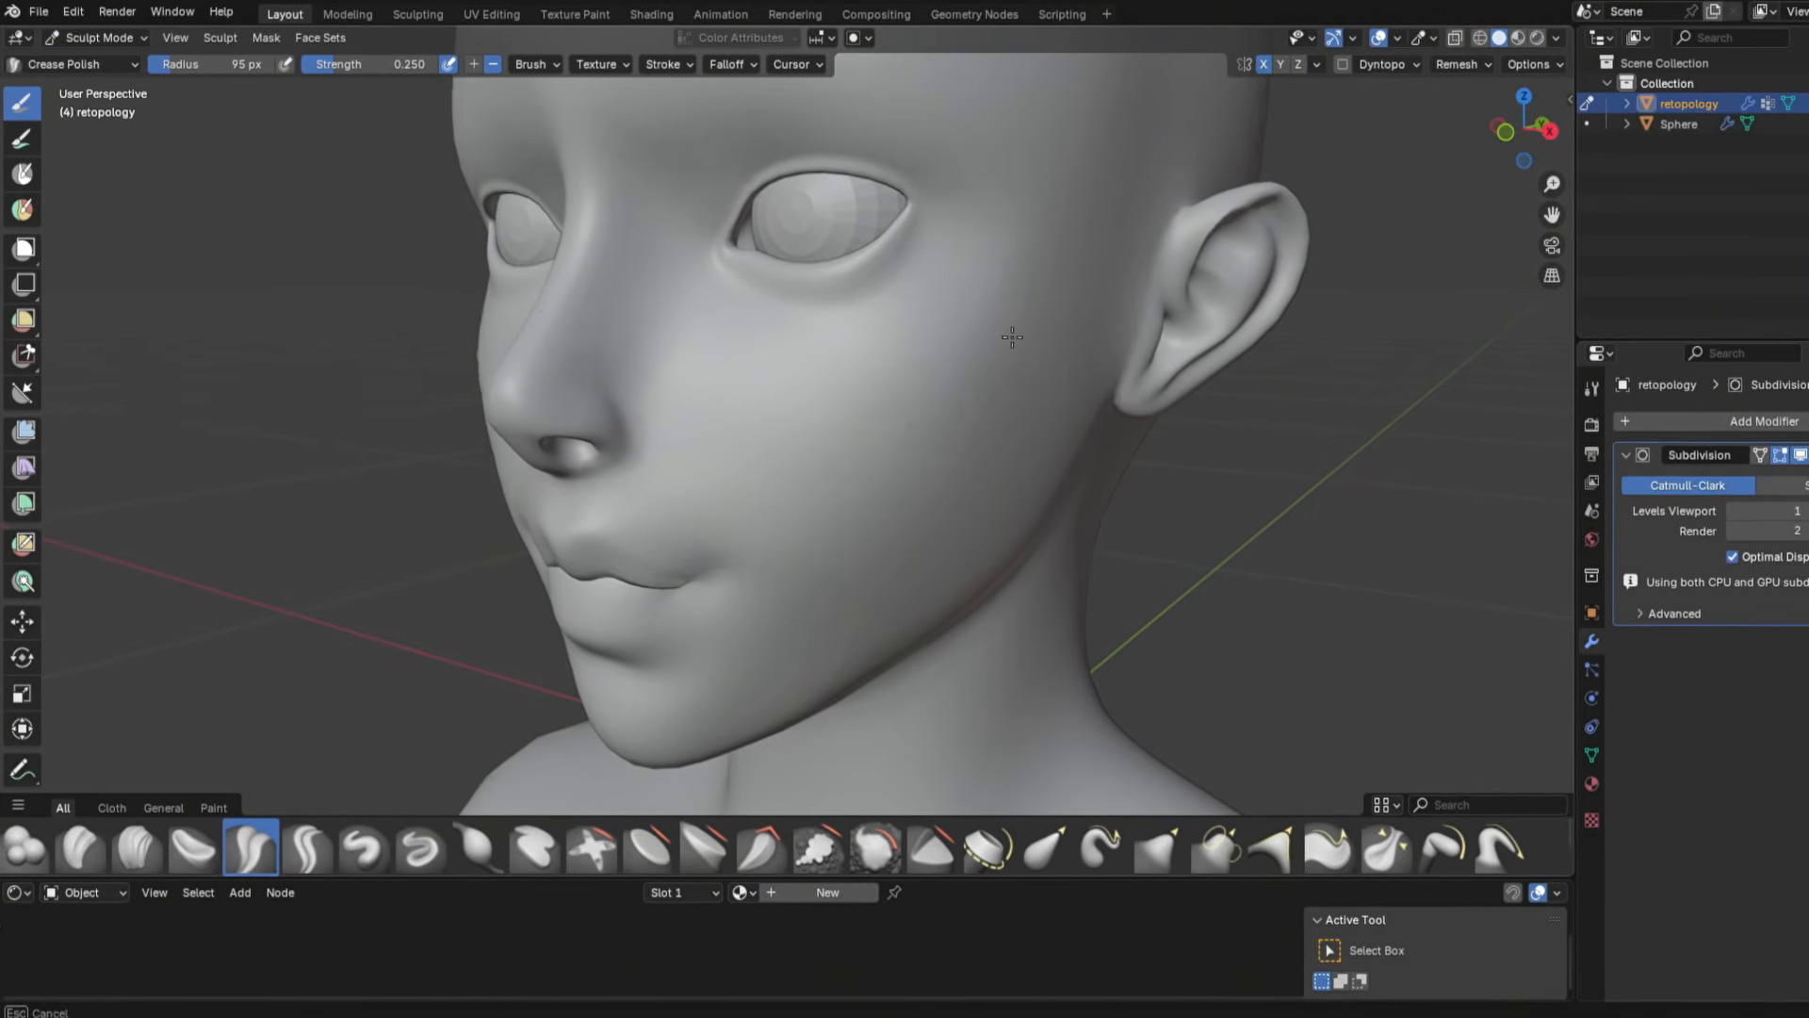
drag(816, 513, 1013, 414)
drag(842, 558, 960, 480)
key(f)
click(981, 497)
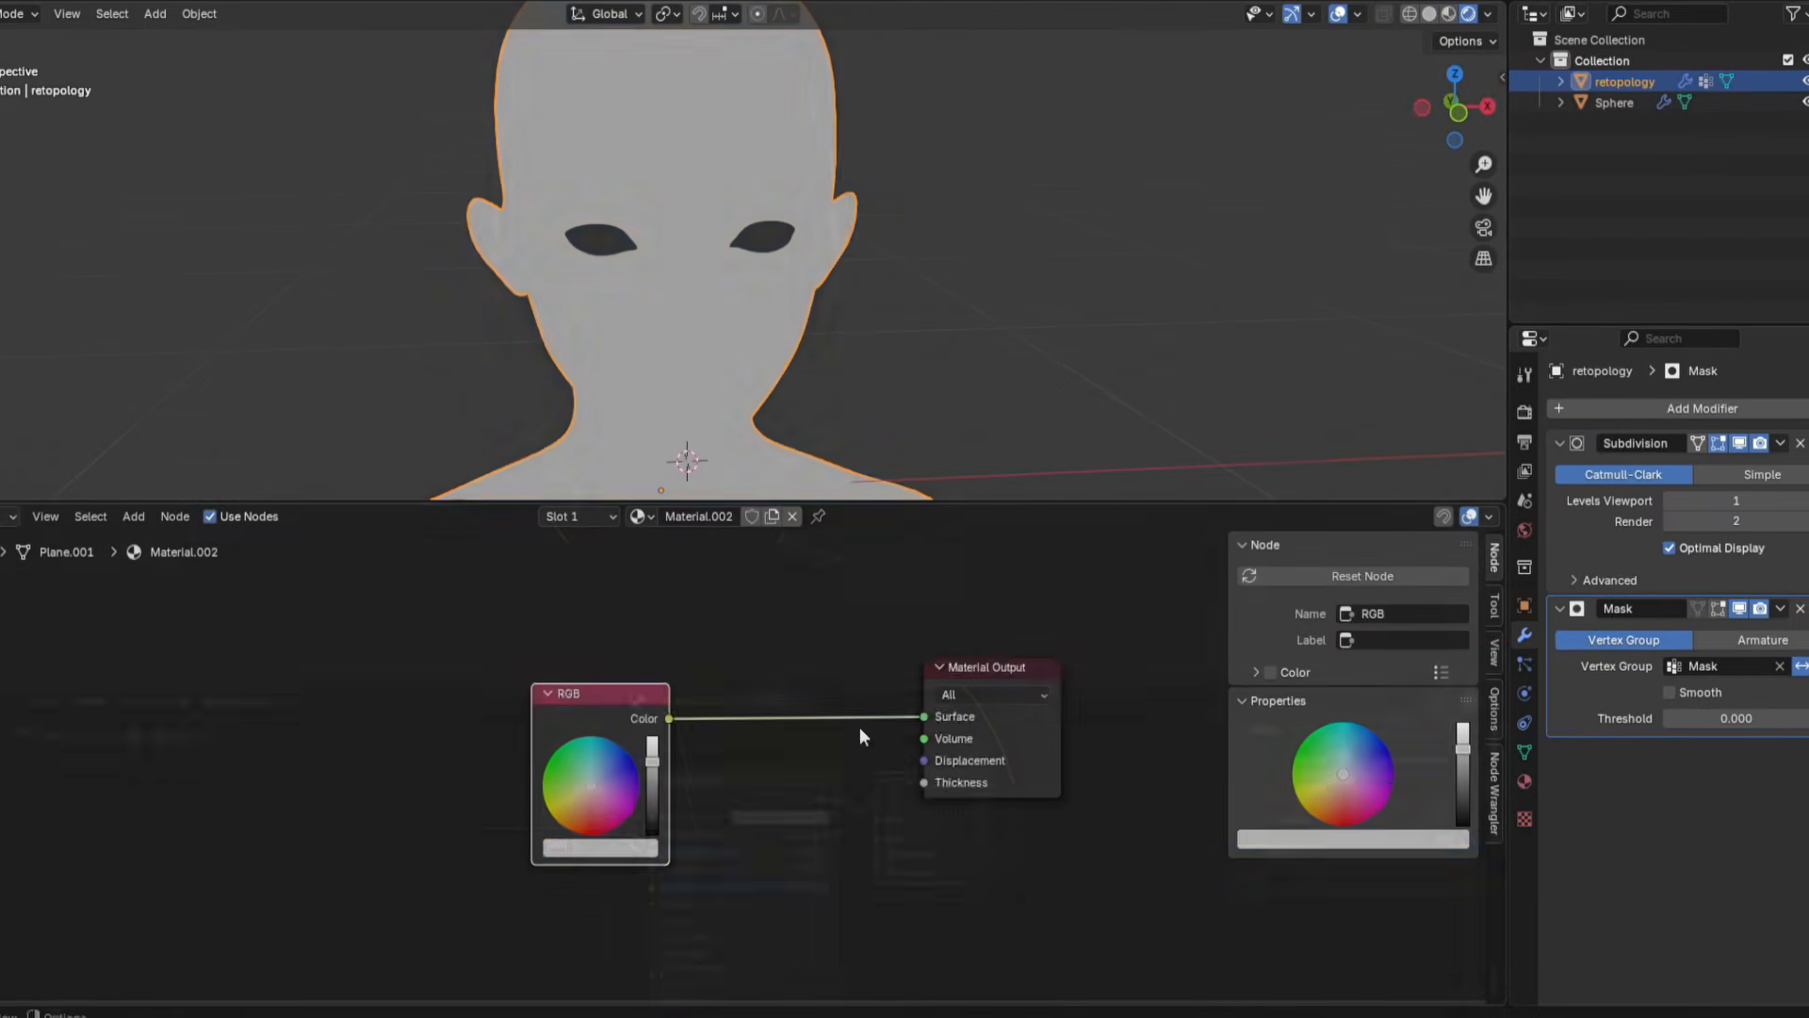
- Give the RGB node a bright peach skin colour and set the view transform to Standard
drag(640, 765, 639, 739)
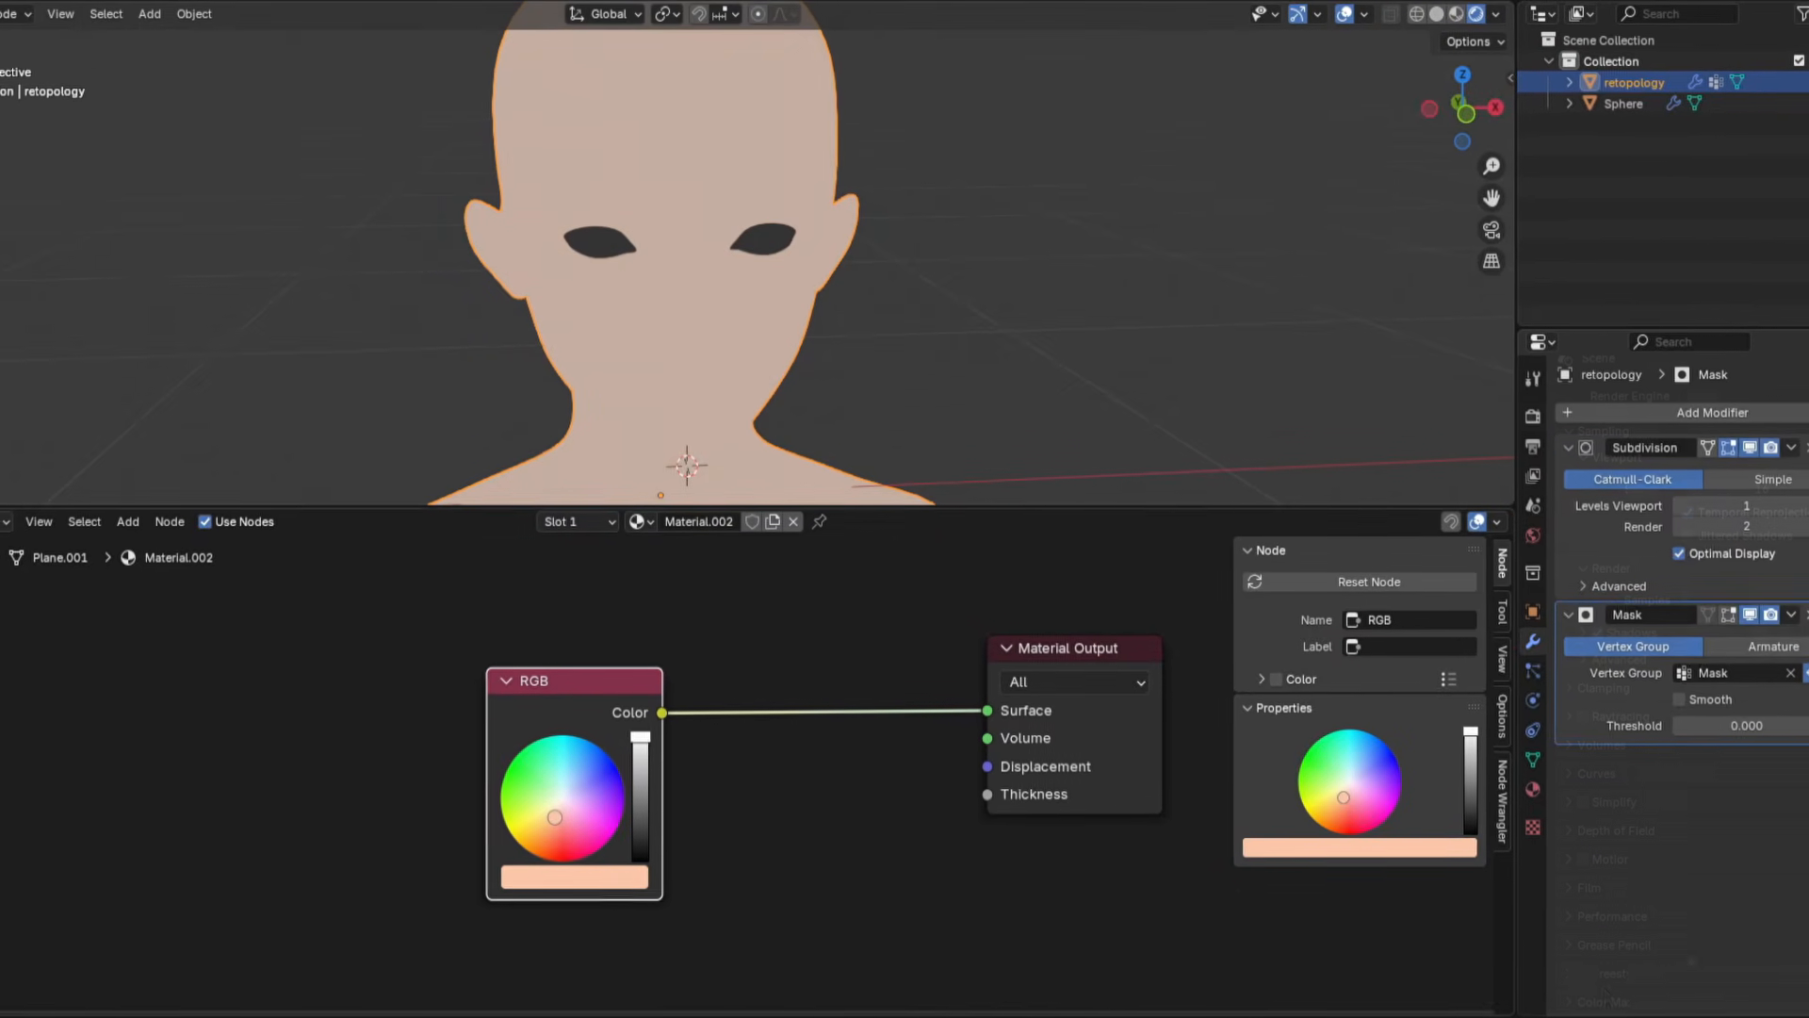
click(1531, 414)
scroll(1687, 754, down, 6)
click(1730, 860)
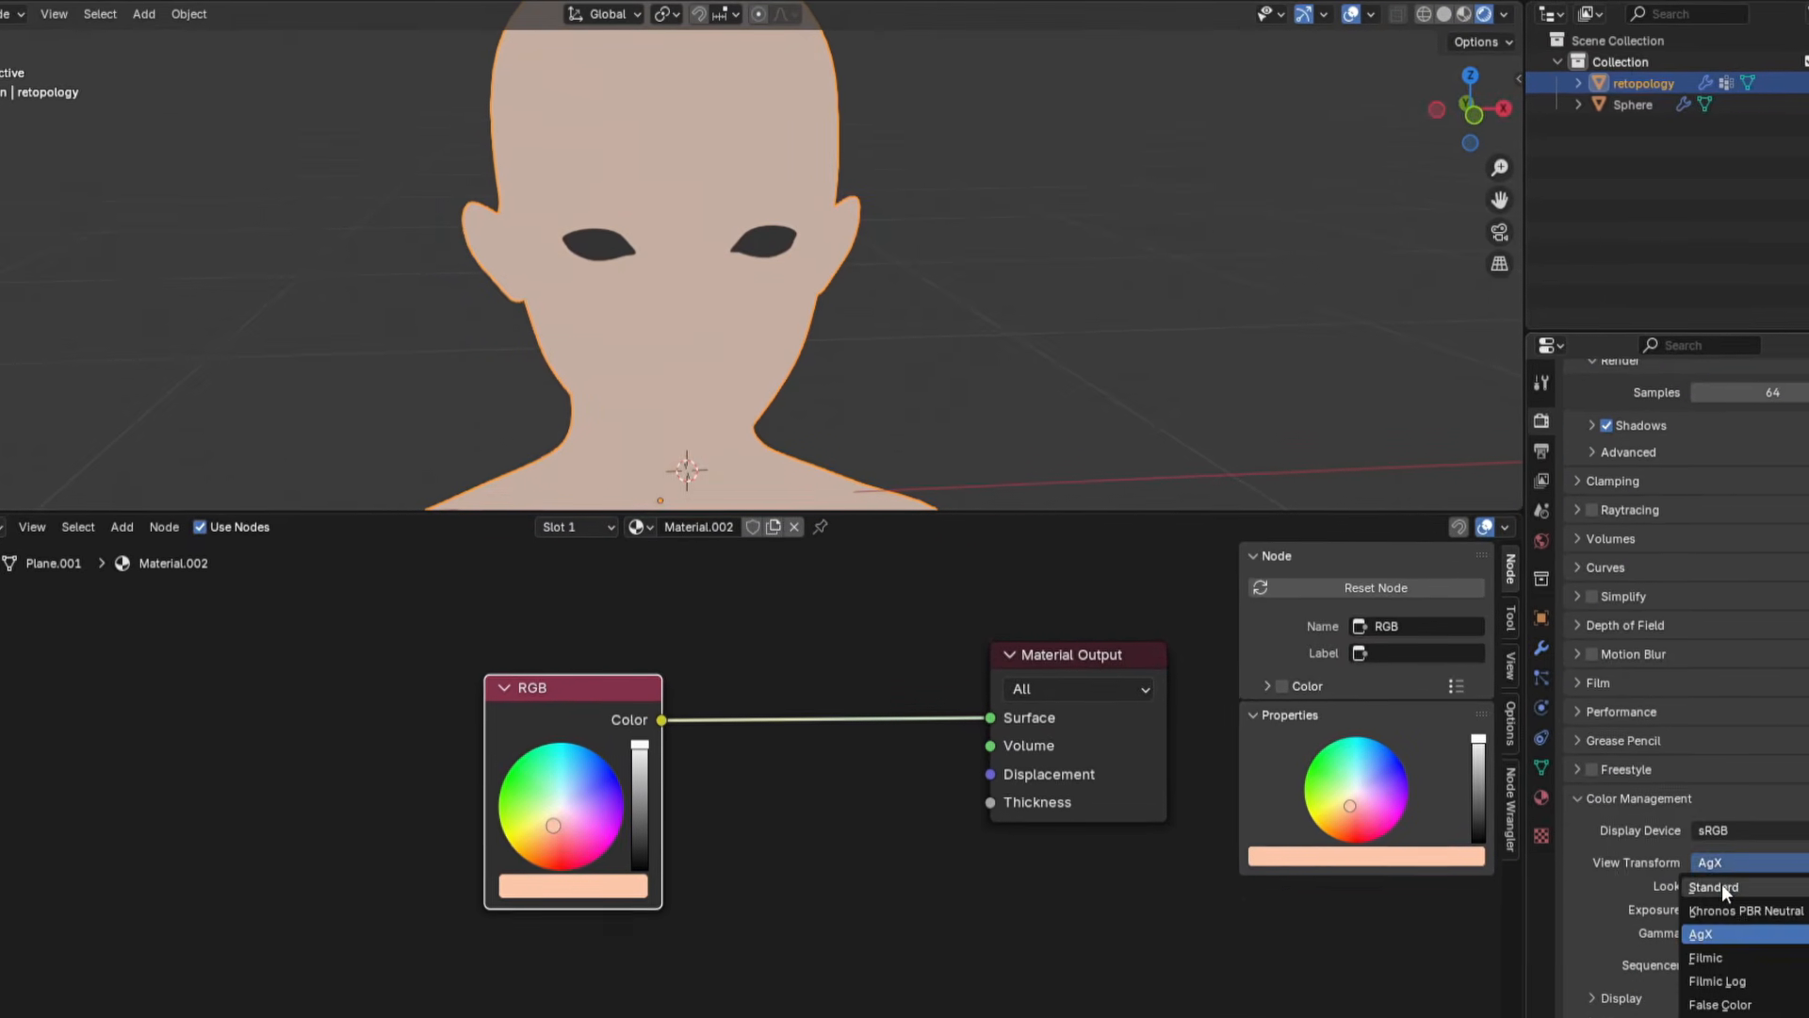
click(1722, 884)
- Add an outline material to the retopology head and reduce its outline thickness to 0.002 m
click(1539, 645)
scroll(358, 763, up, 3)
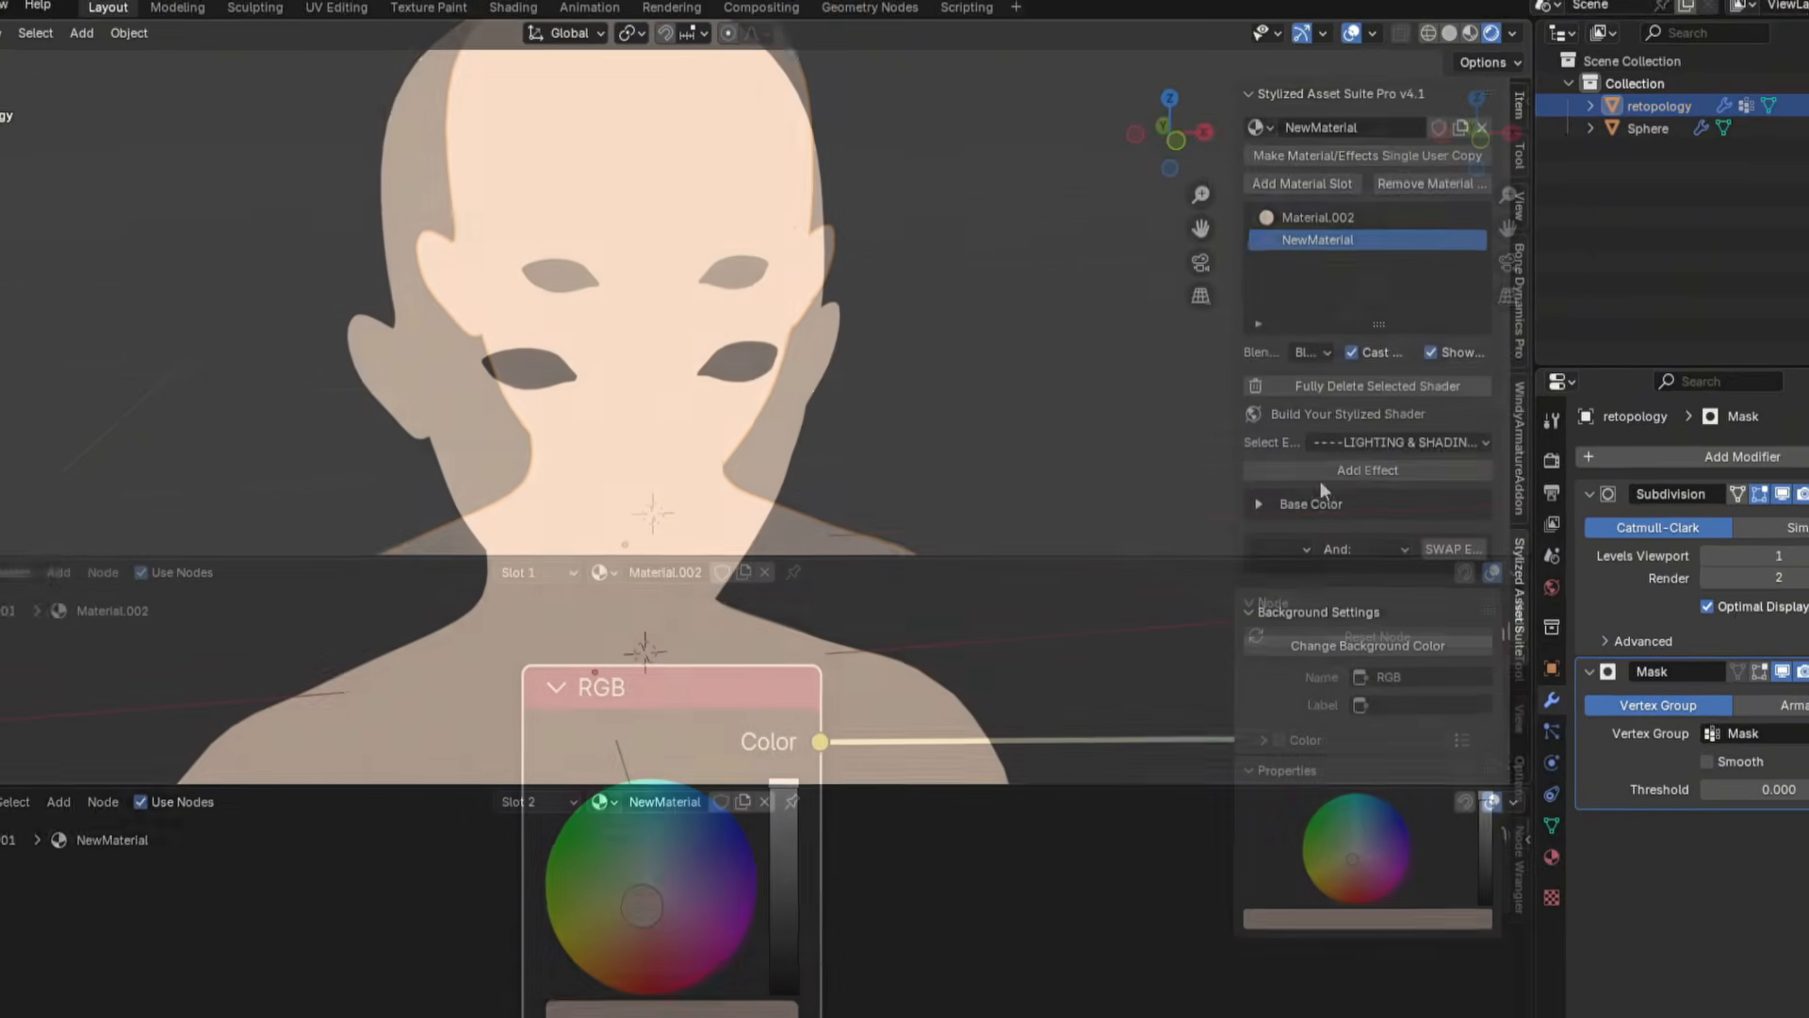
click(1422, 466)
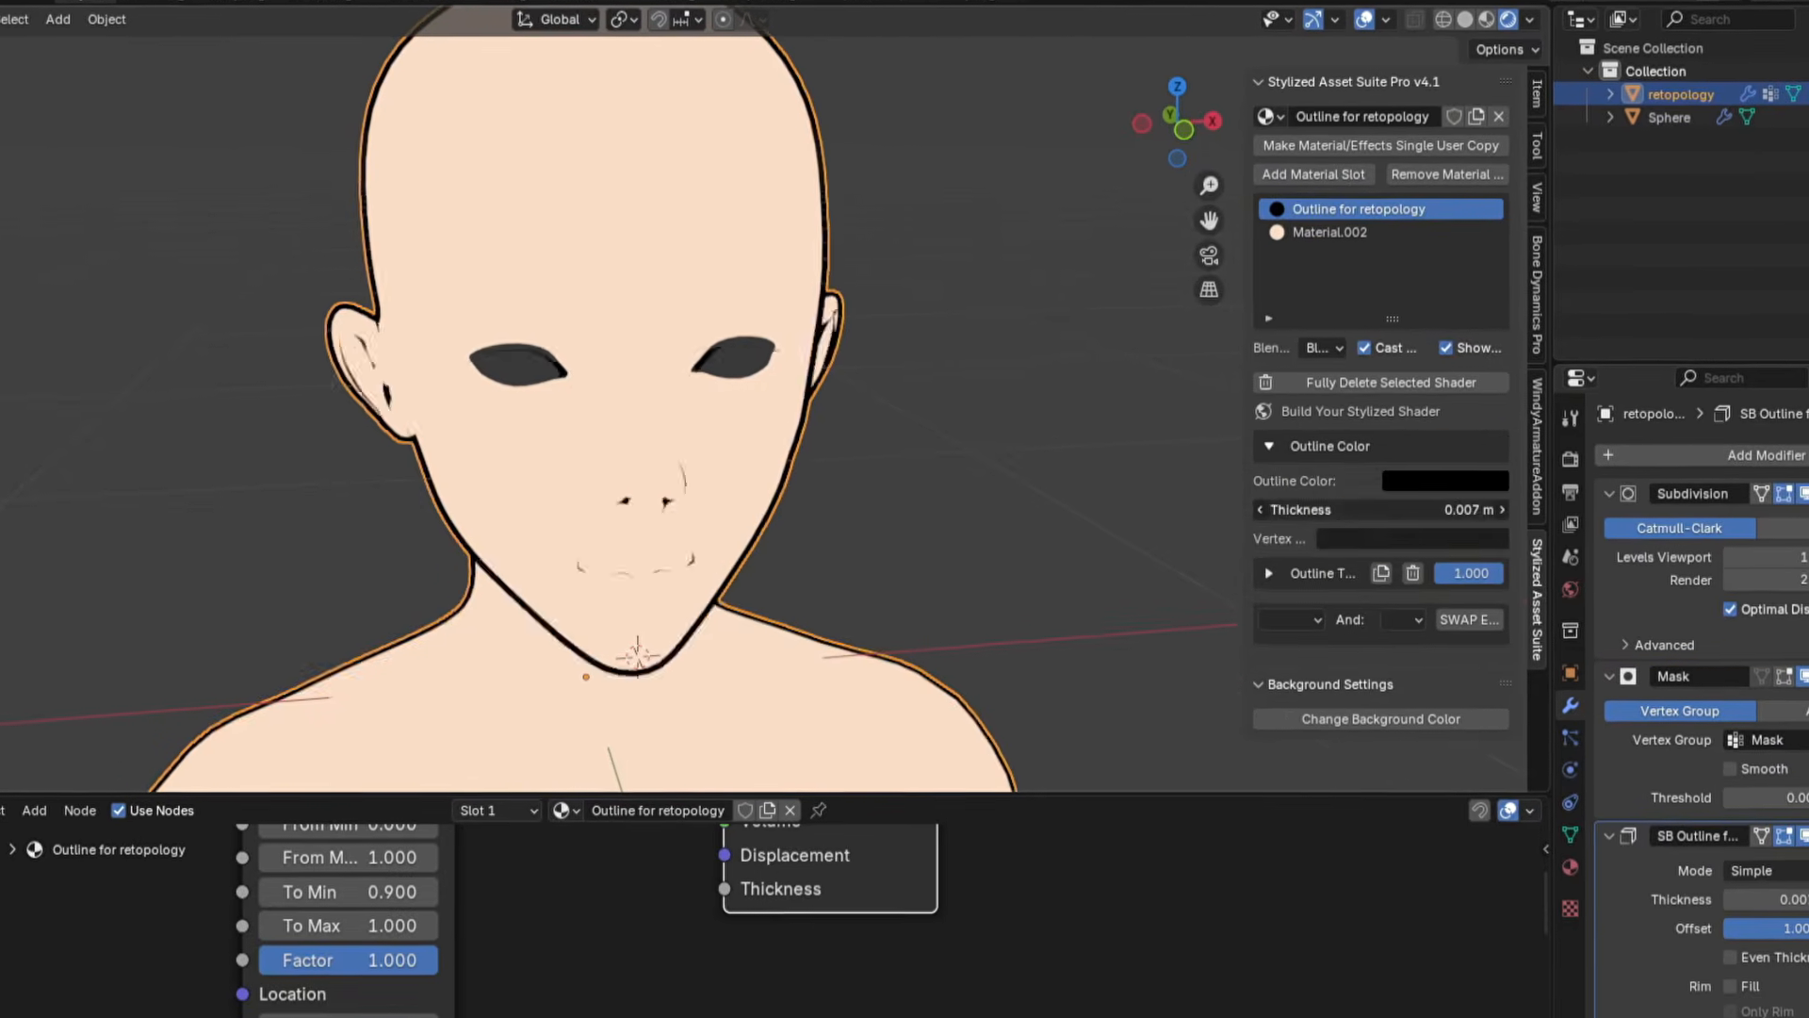
drag(1377, 508, 1357, 508)
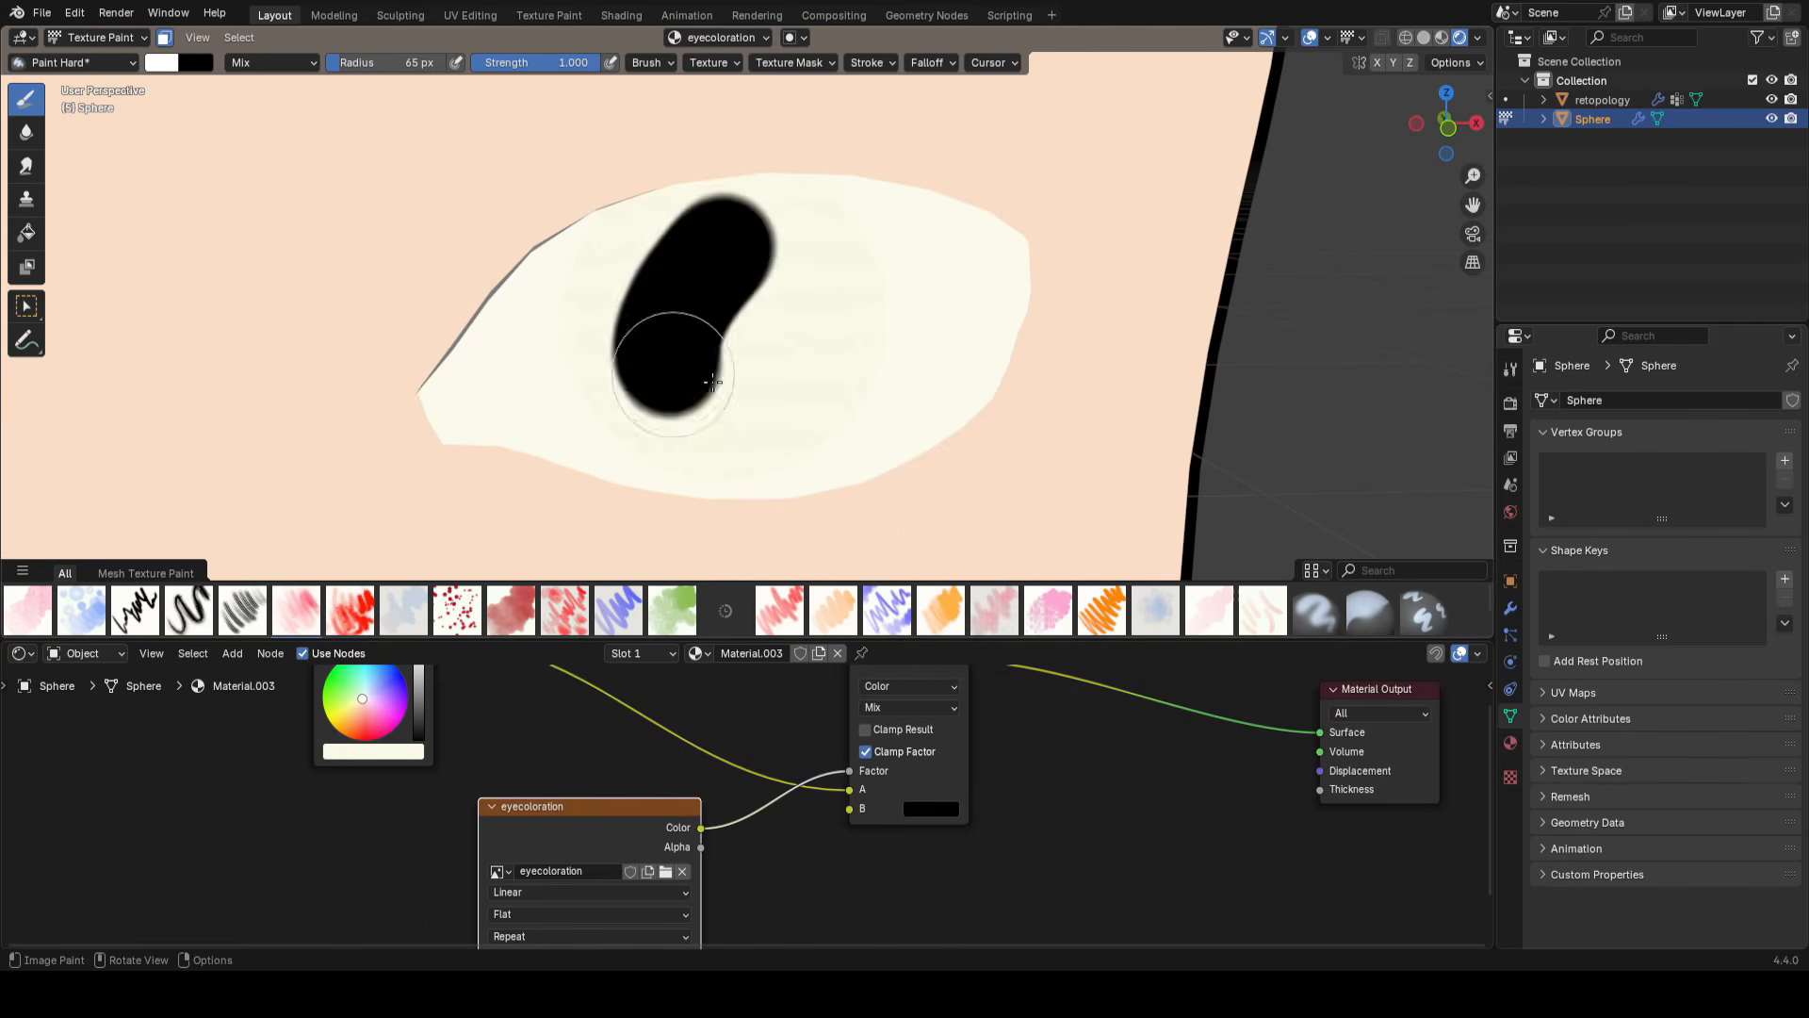
- Paint the black iris onto the eye's eyecoloration texture with the Paint Hard brush at 65 px
drag(713, 382, 822, 218)
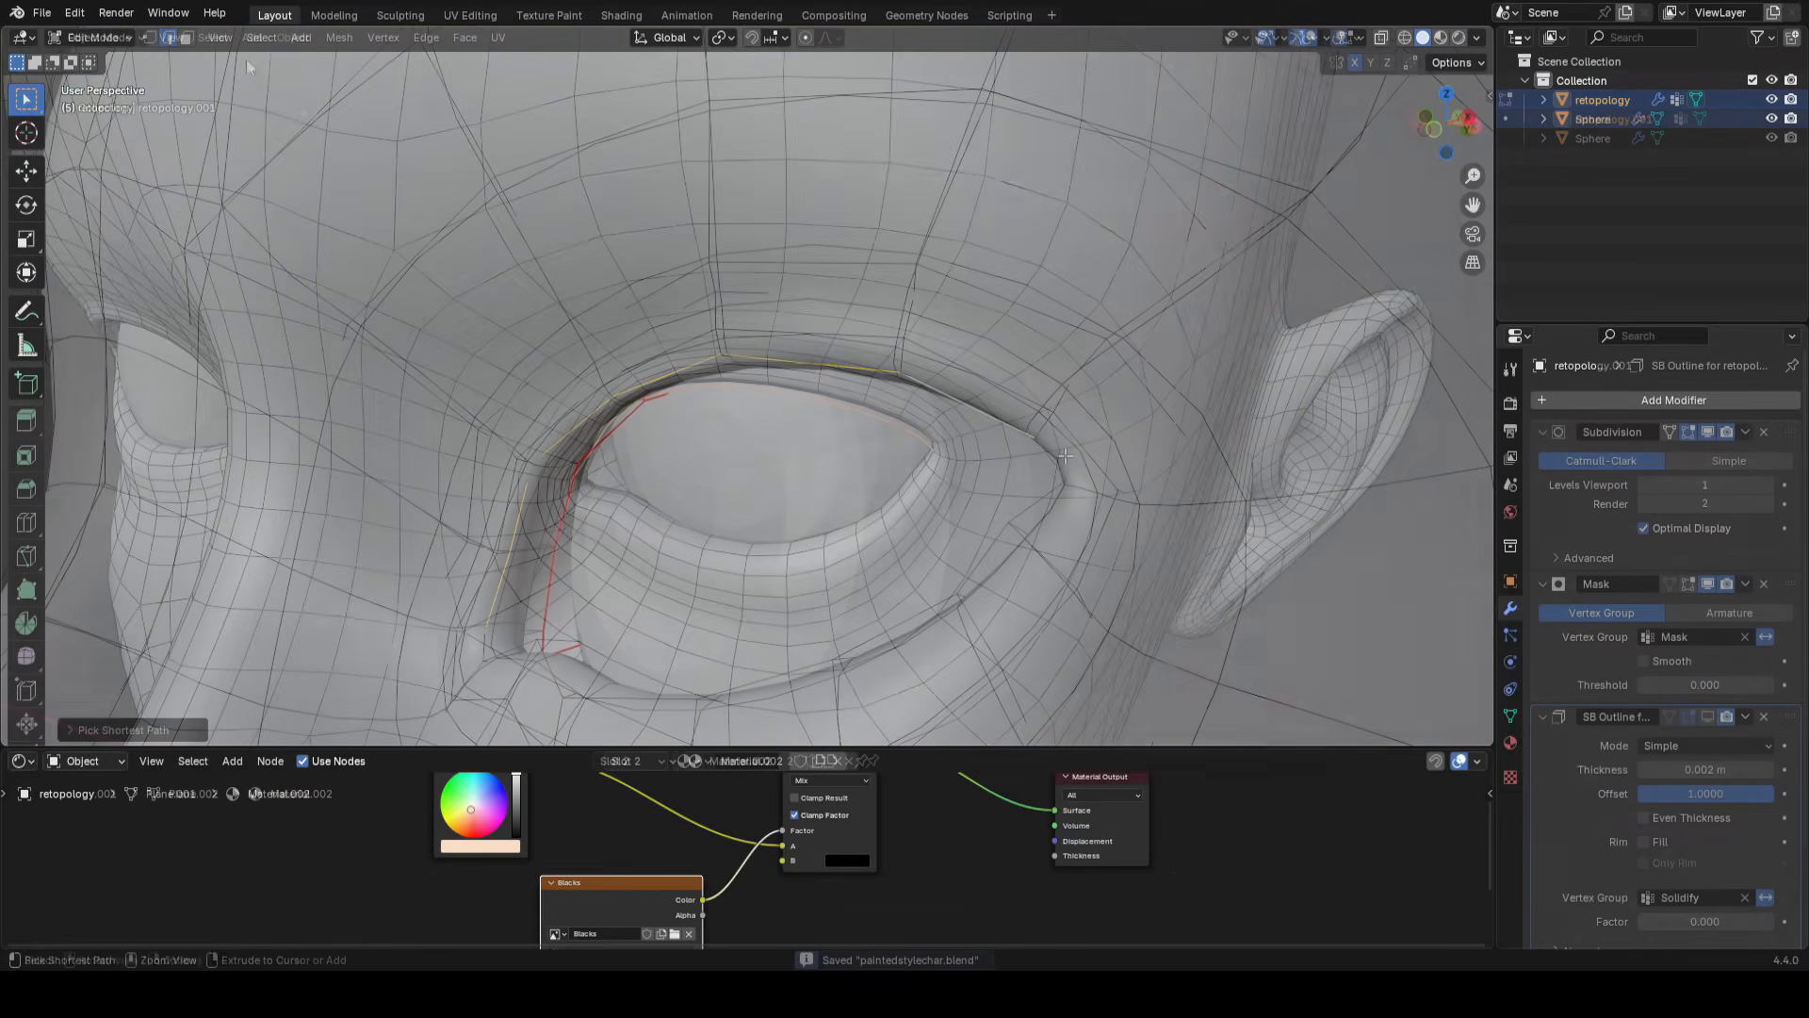
- Convert the separated upper eyelid edge to a curve and open its curve data settings
click(292, 36)
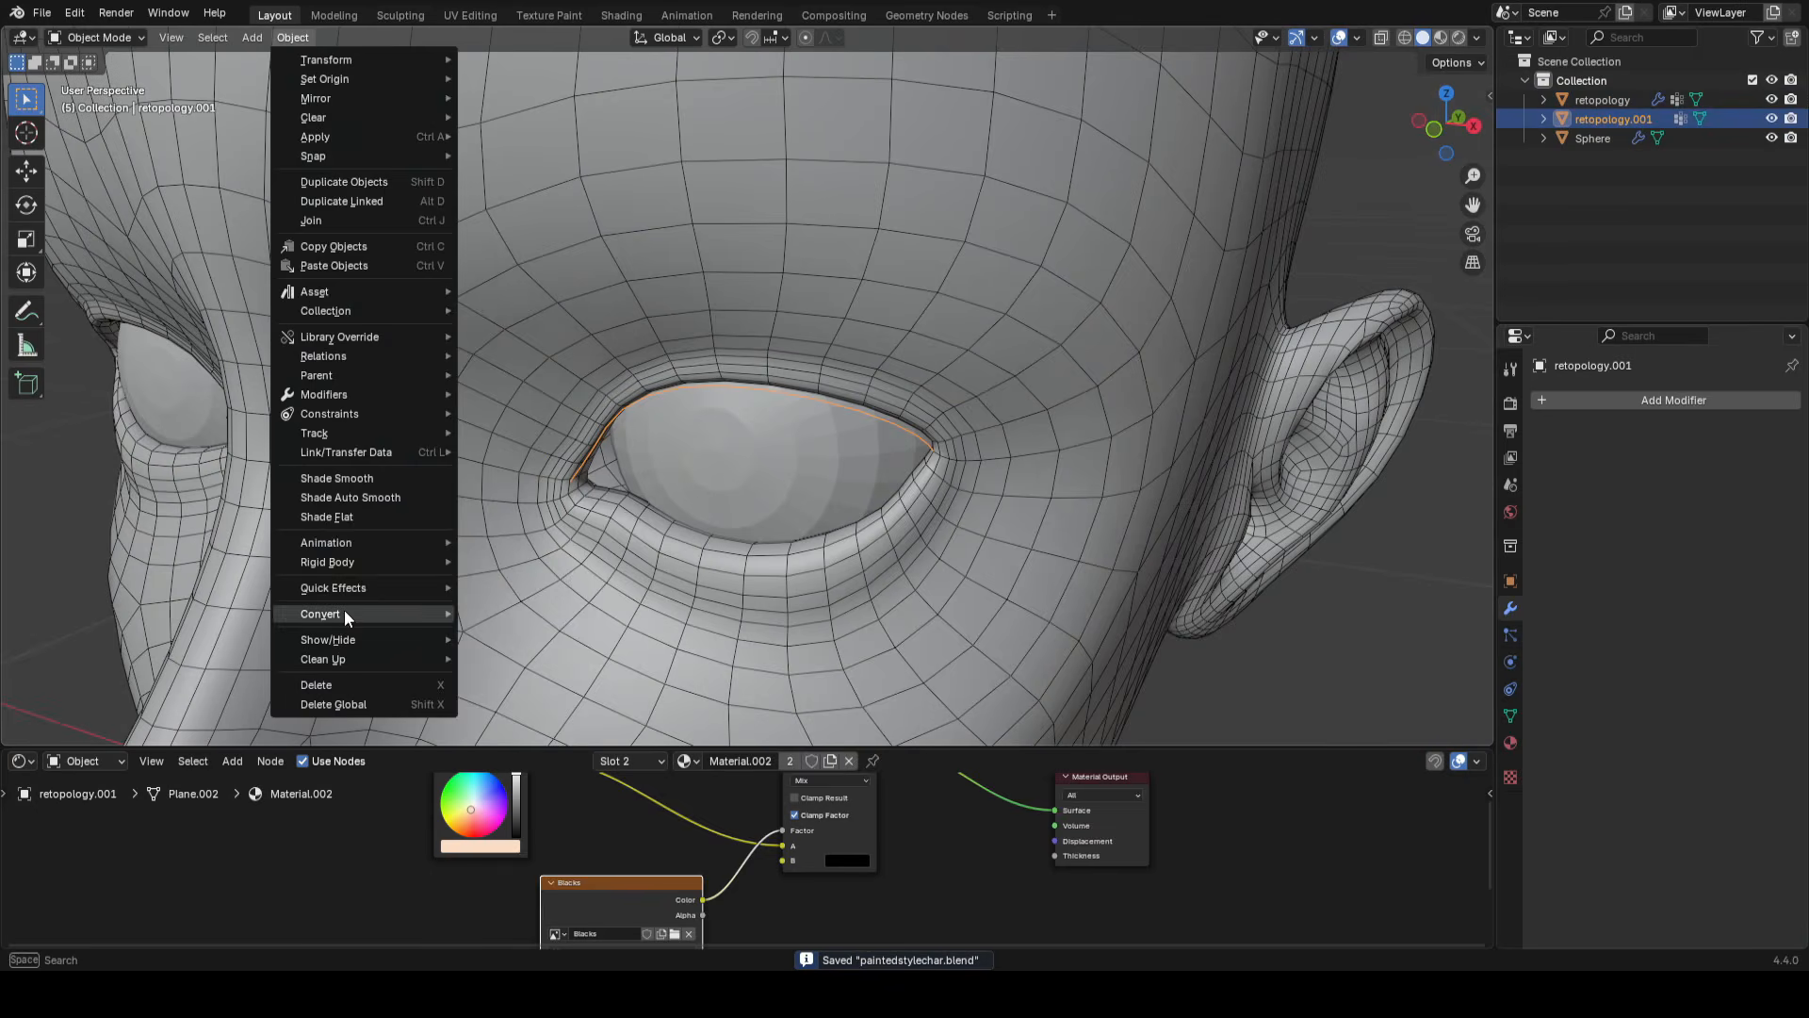
click(514, 634)
click(1513, 686)
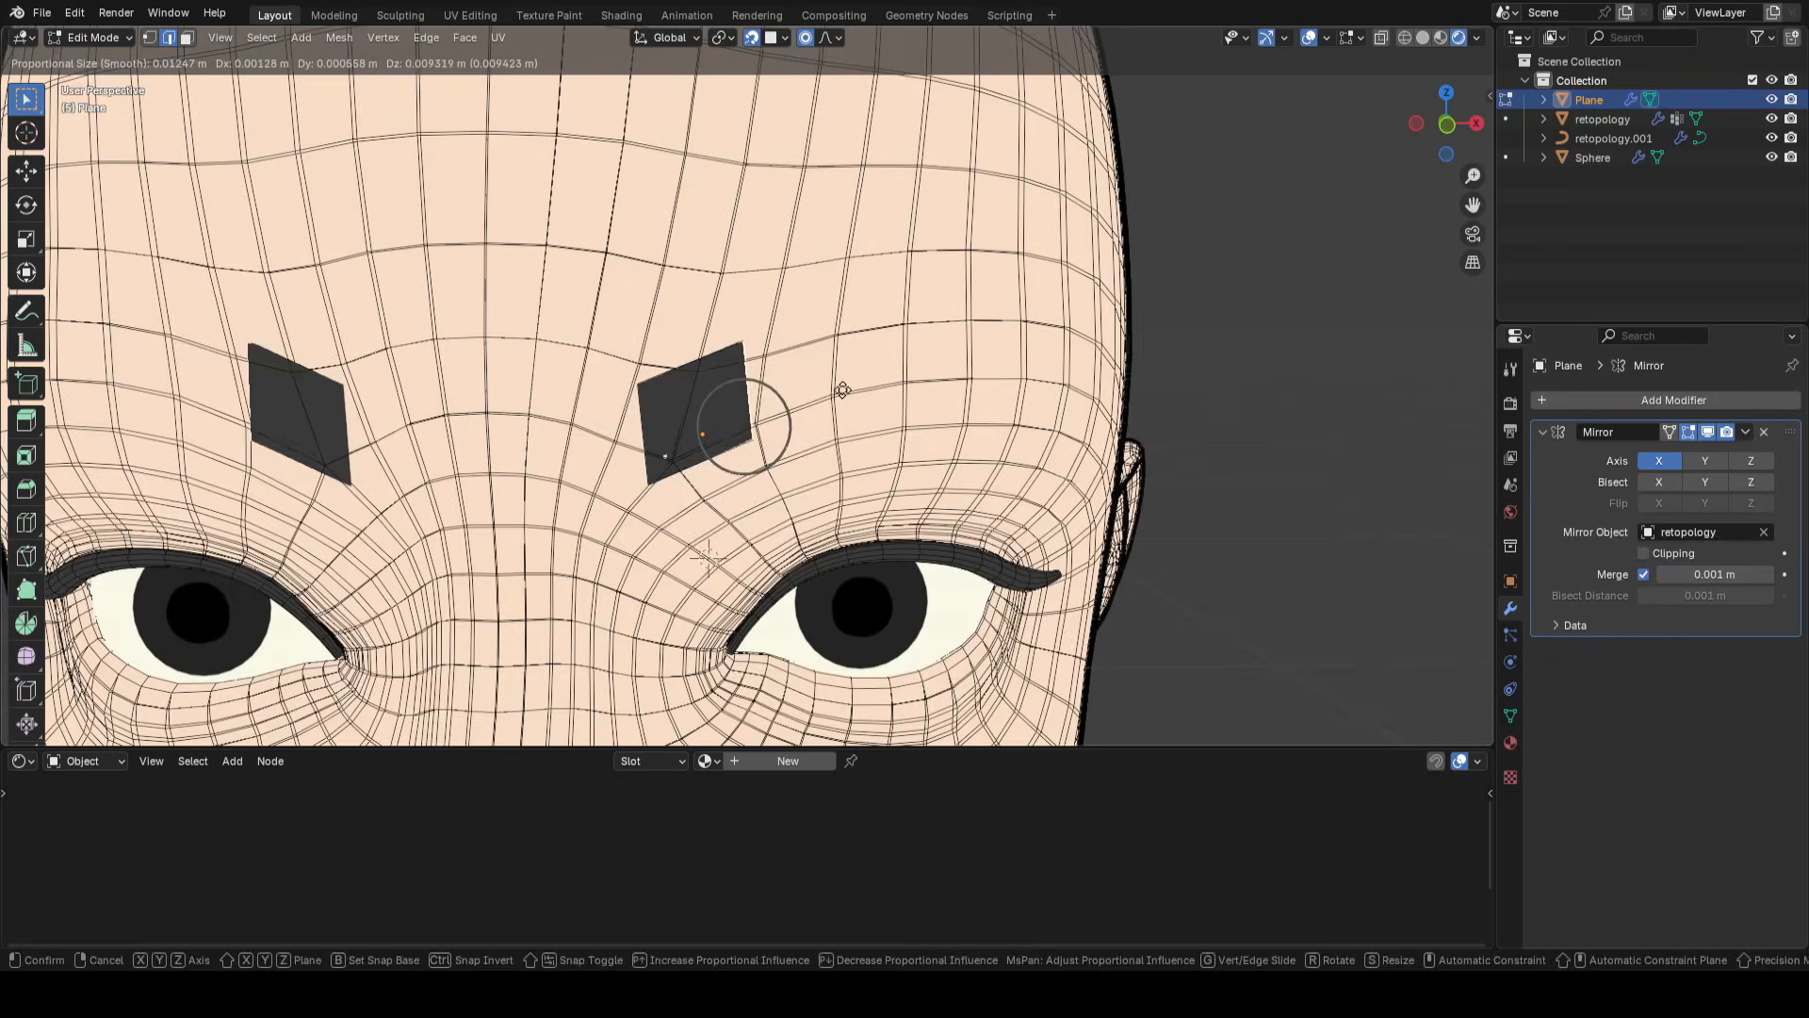
- Extrude the mirrored eyebrow plane from its edge to extend the brow shape above the eye
scroll(851, 379, down, 5)
scroll(850, 379, up, 2)
scroll(850, 379, up, 1)
key(e)
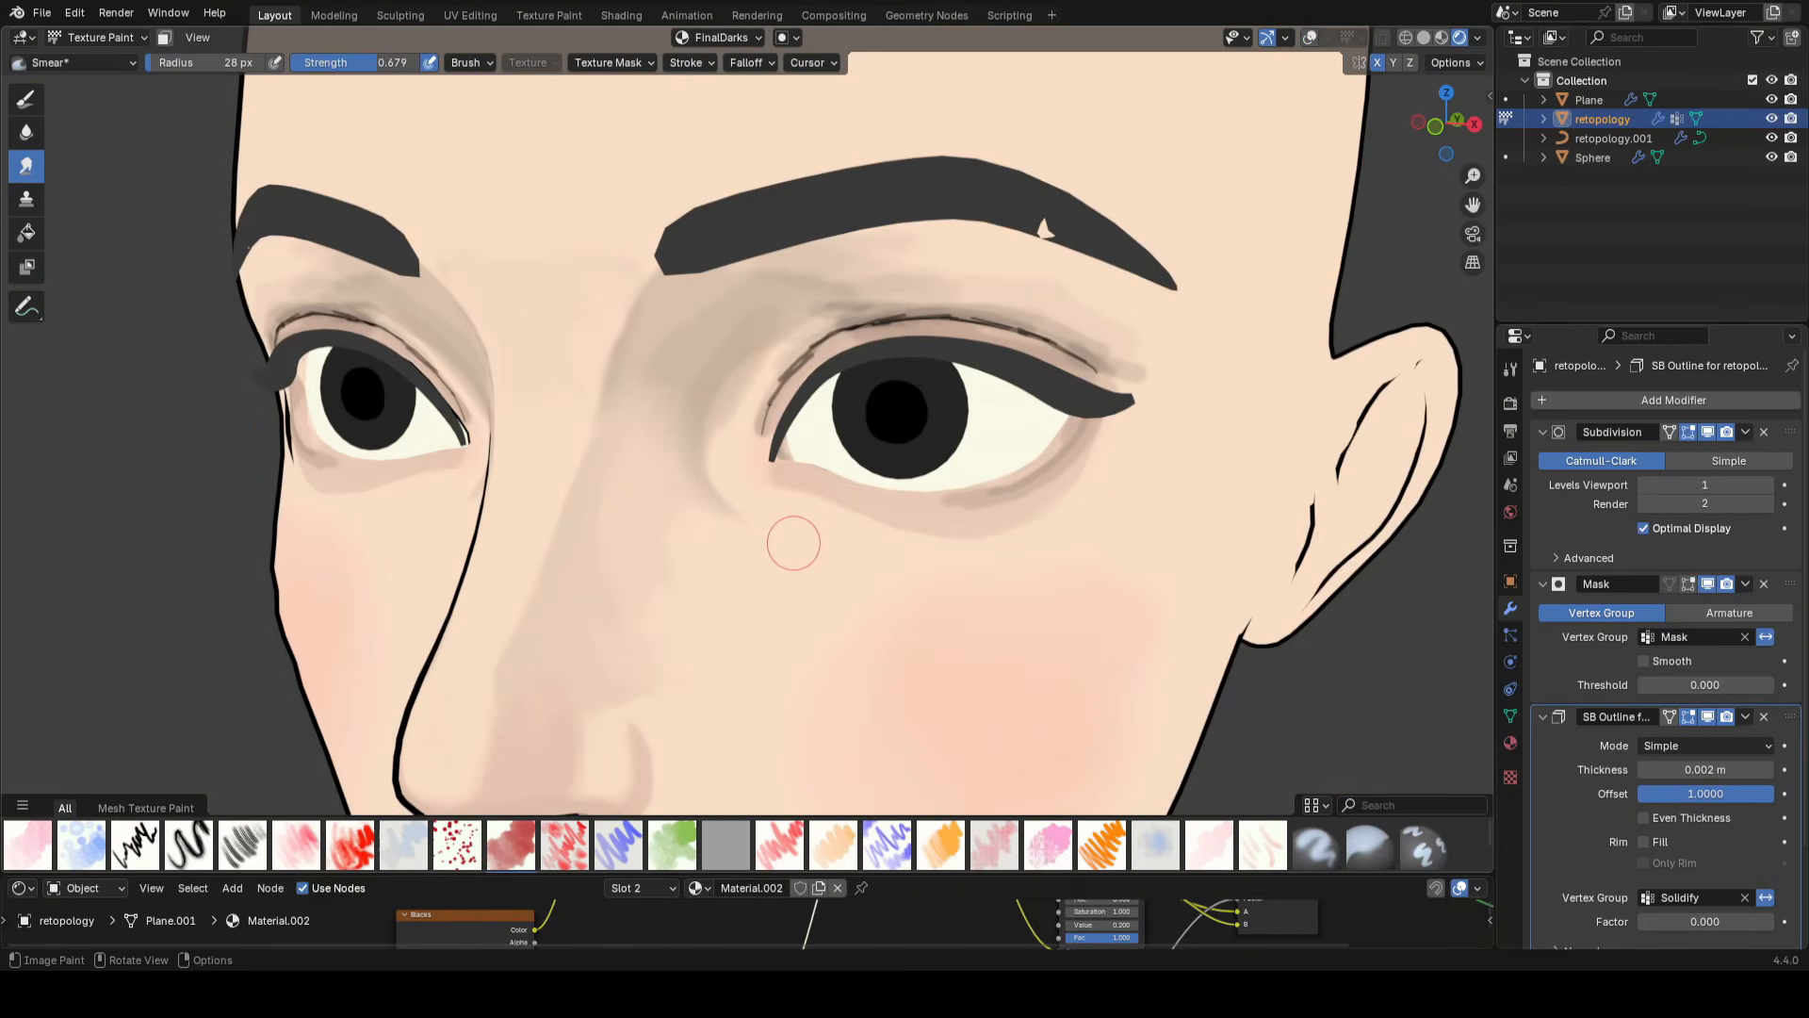
- Smear the shading around the inner corner of the eye on the FinalDarks texture at 28 px and strength 0.679
middle_drag(793, 542, 759, 498)
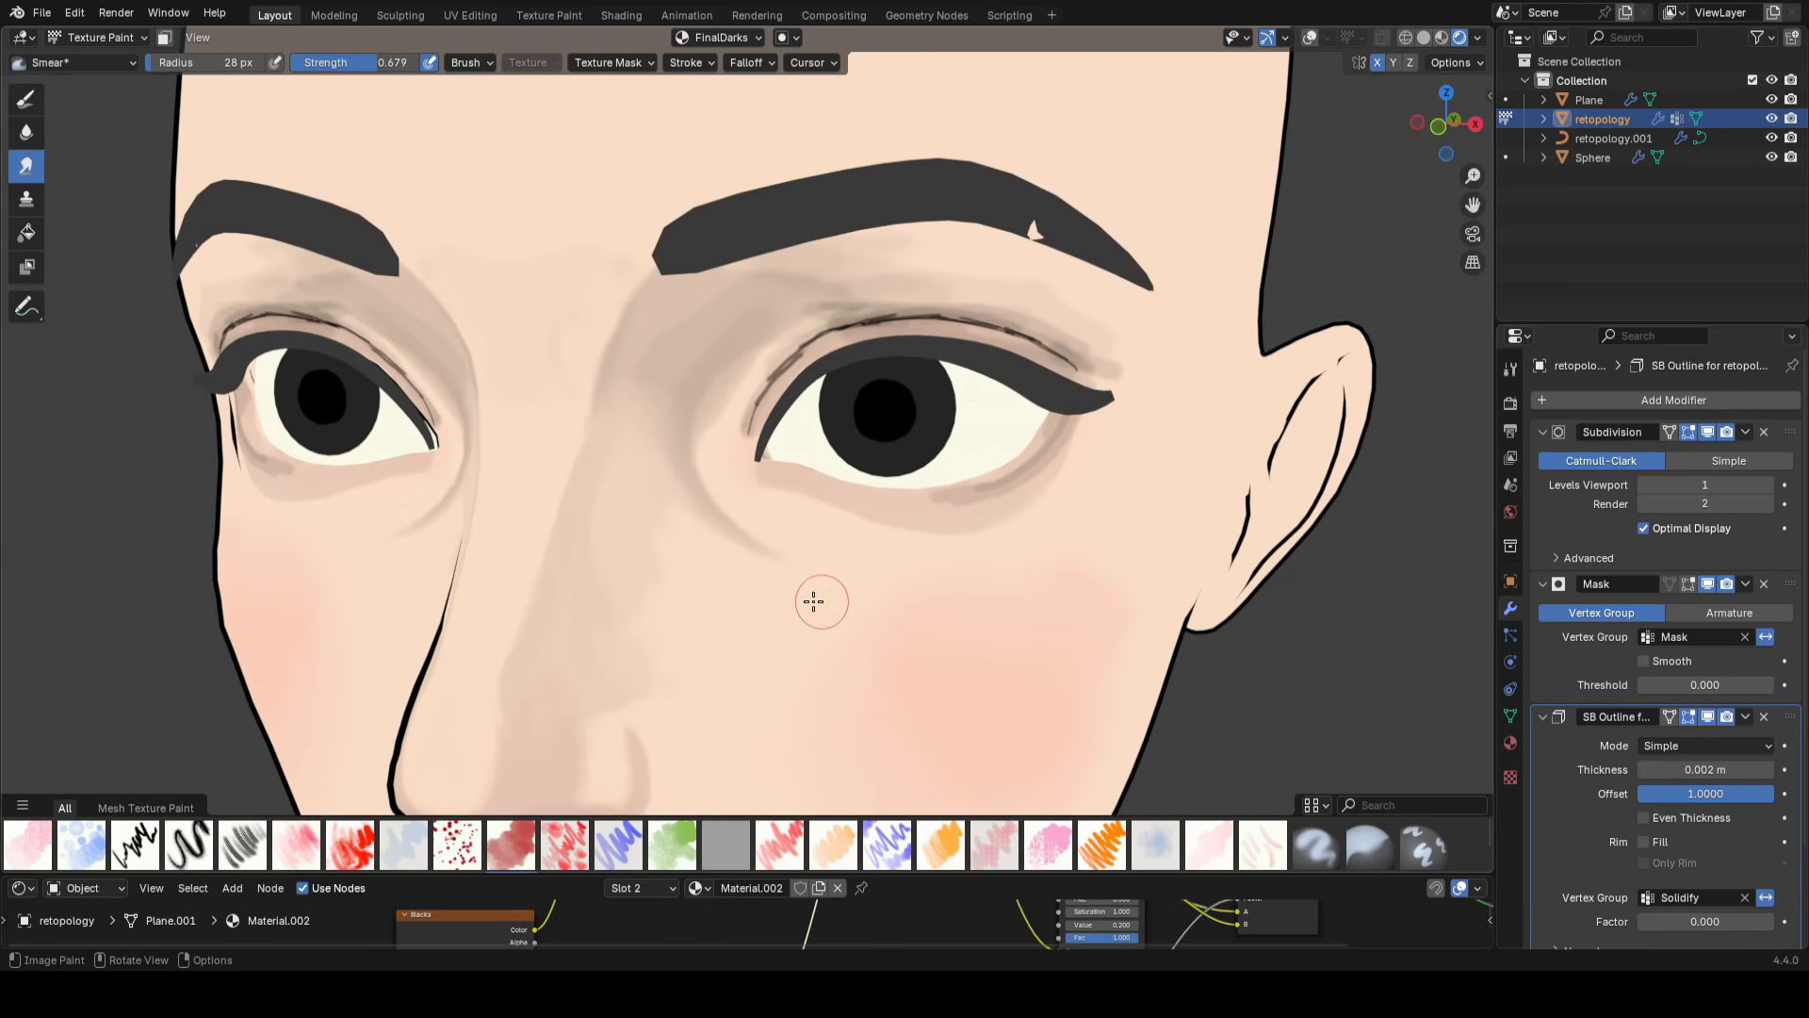
scroll(686, 471, up, 3)
middle_drag(686, 471, 766, 550)
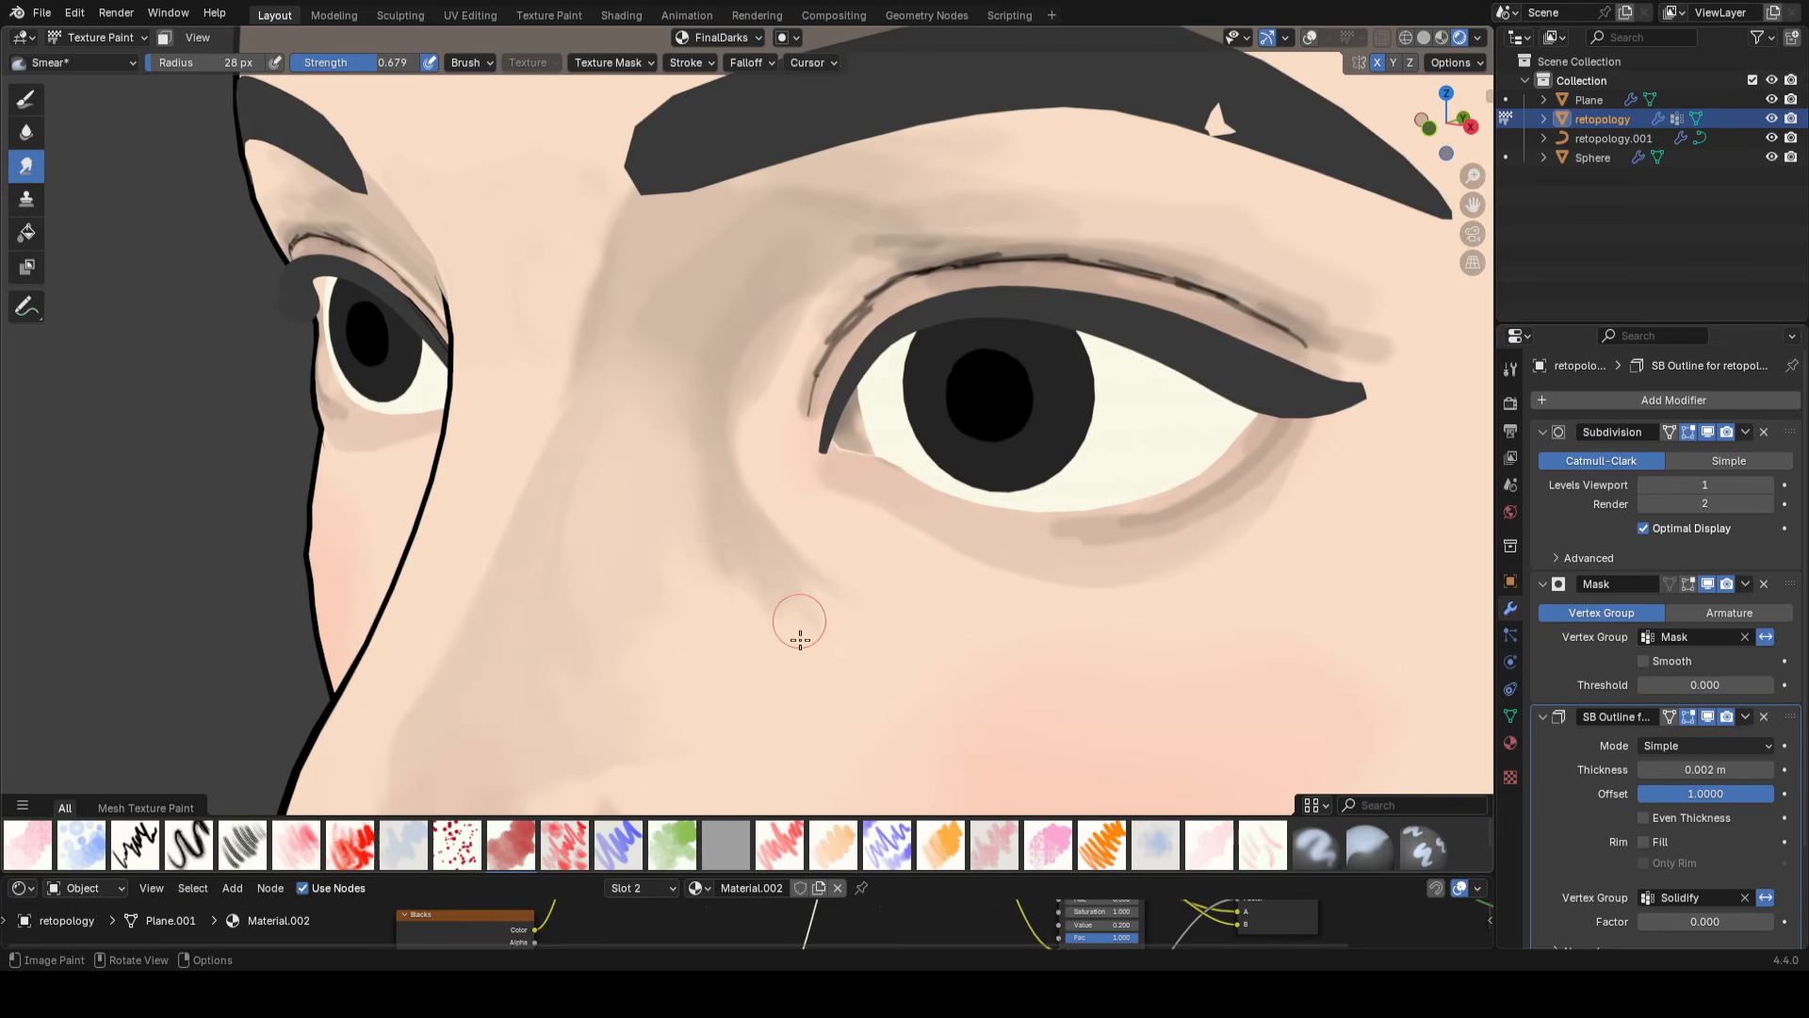
scroll(981, 577, down, 8)
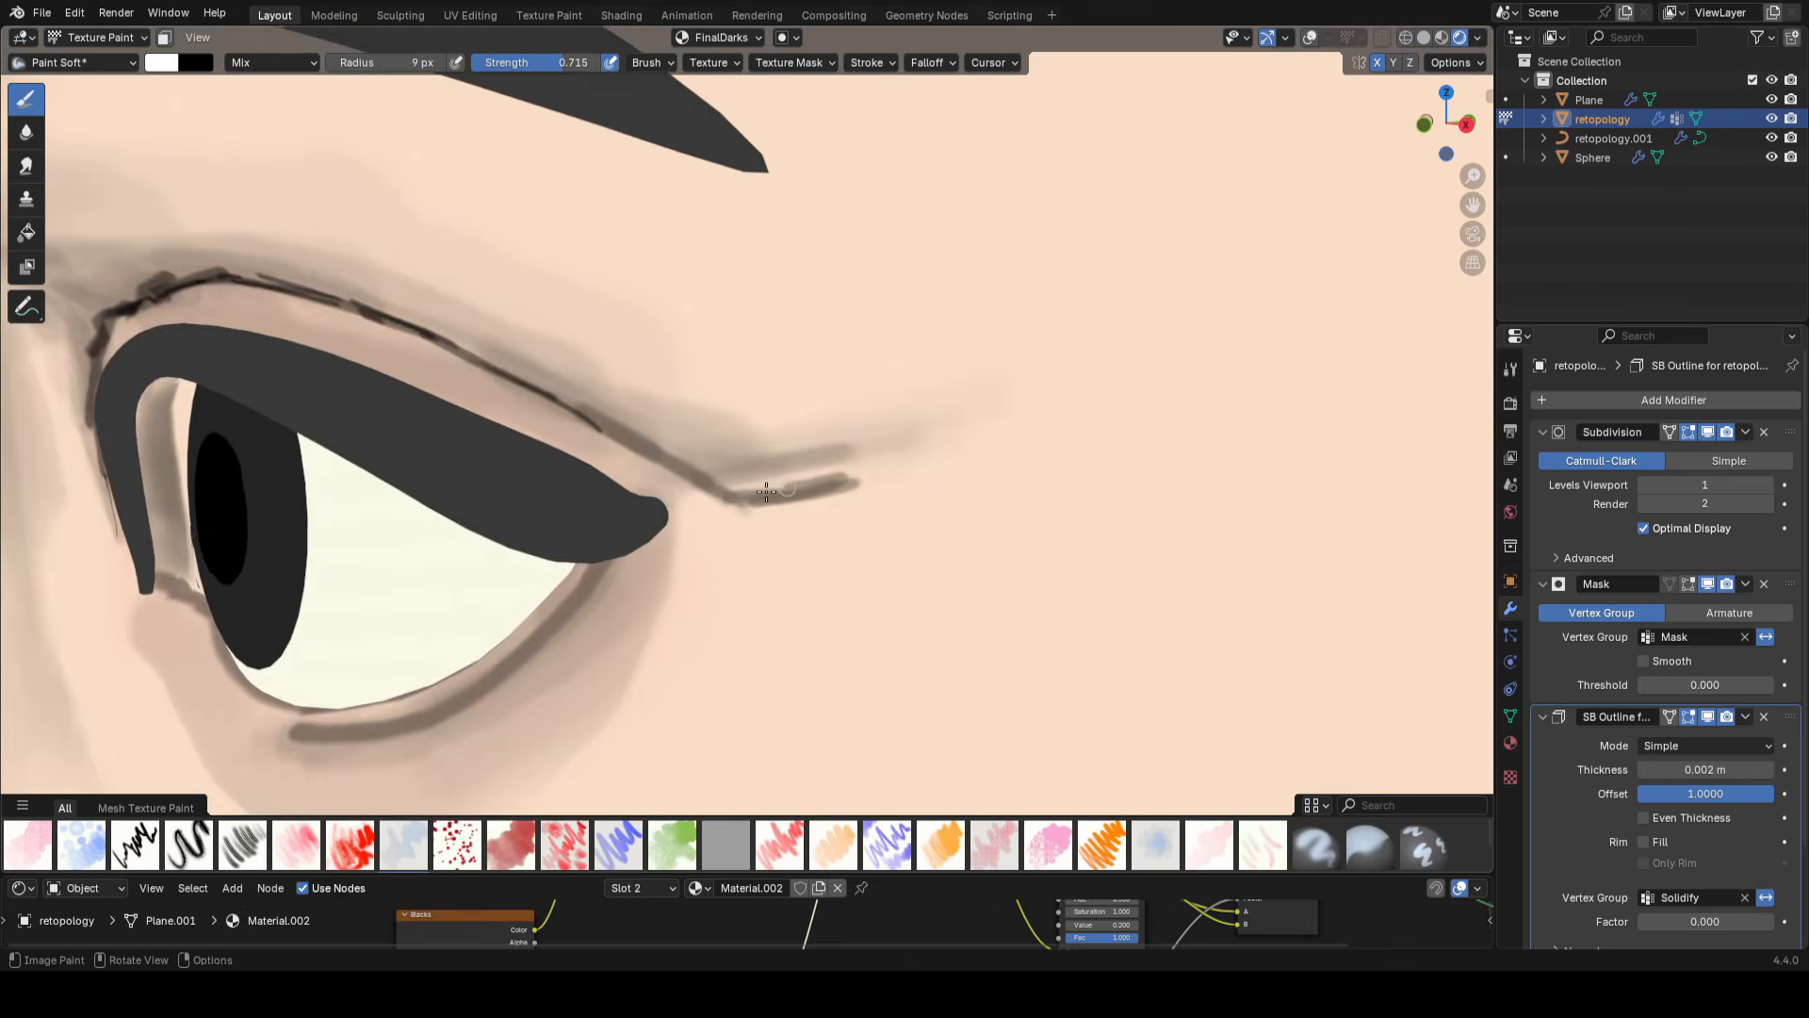
- Adjust the Paint Soft brush strength for painting the eyelid crease at the eye's outer corner
scroll(766, 490, up, 2)
key(shift+f)
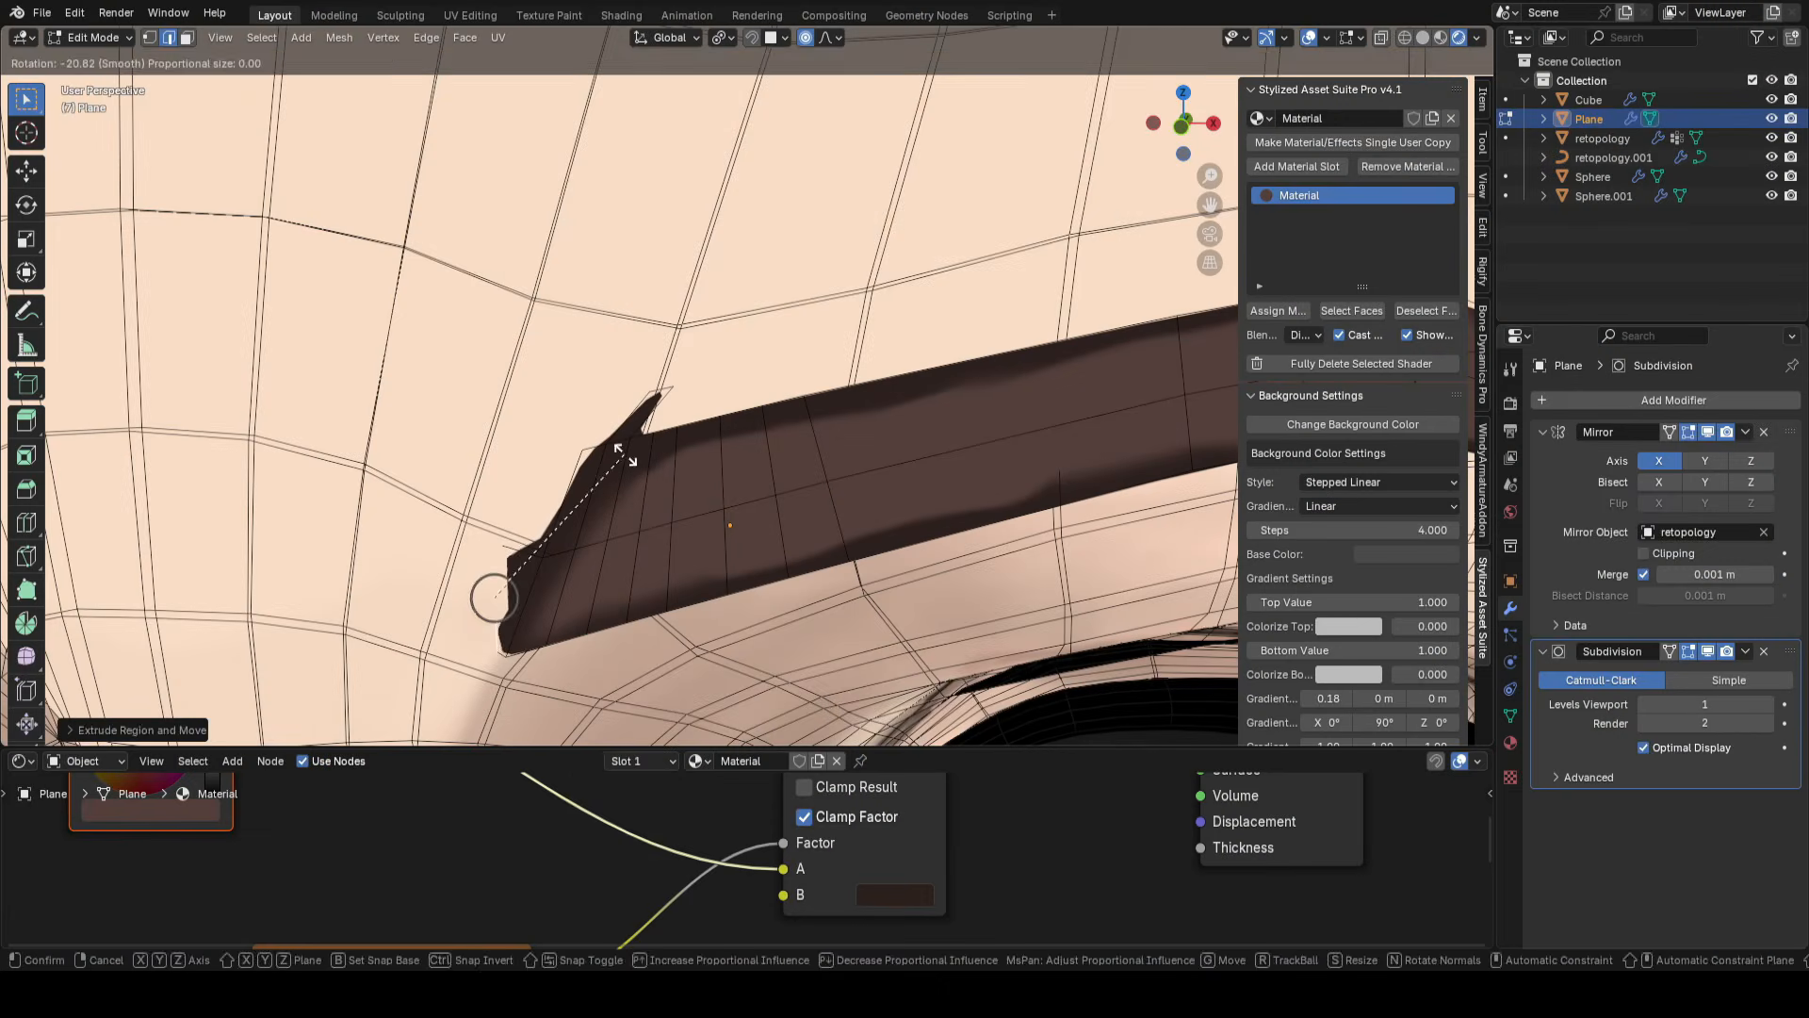
- Rotate the extruded hair tip at the inner end of the eyebrow mesh
click(804, 519)
scroll(803, 518, up, 4)
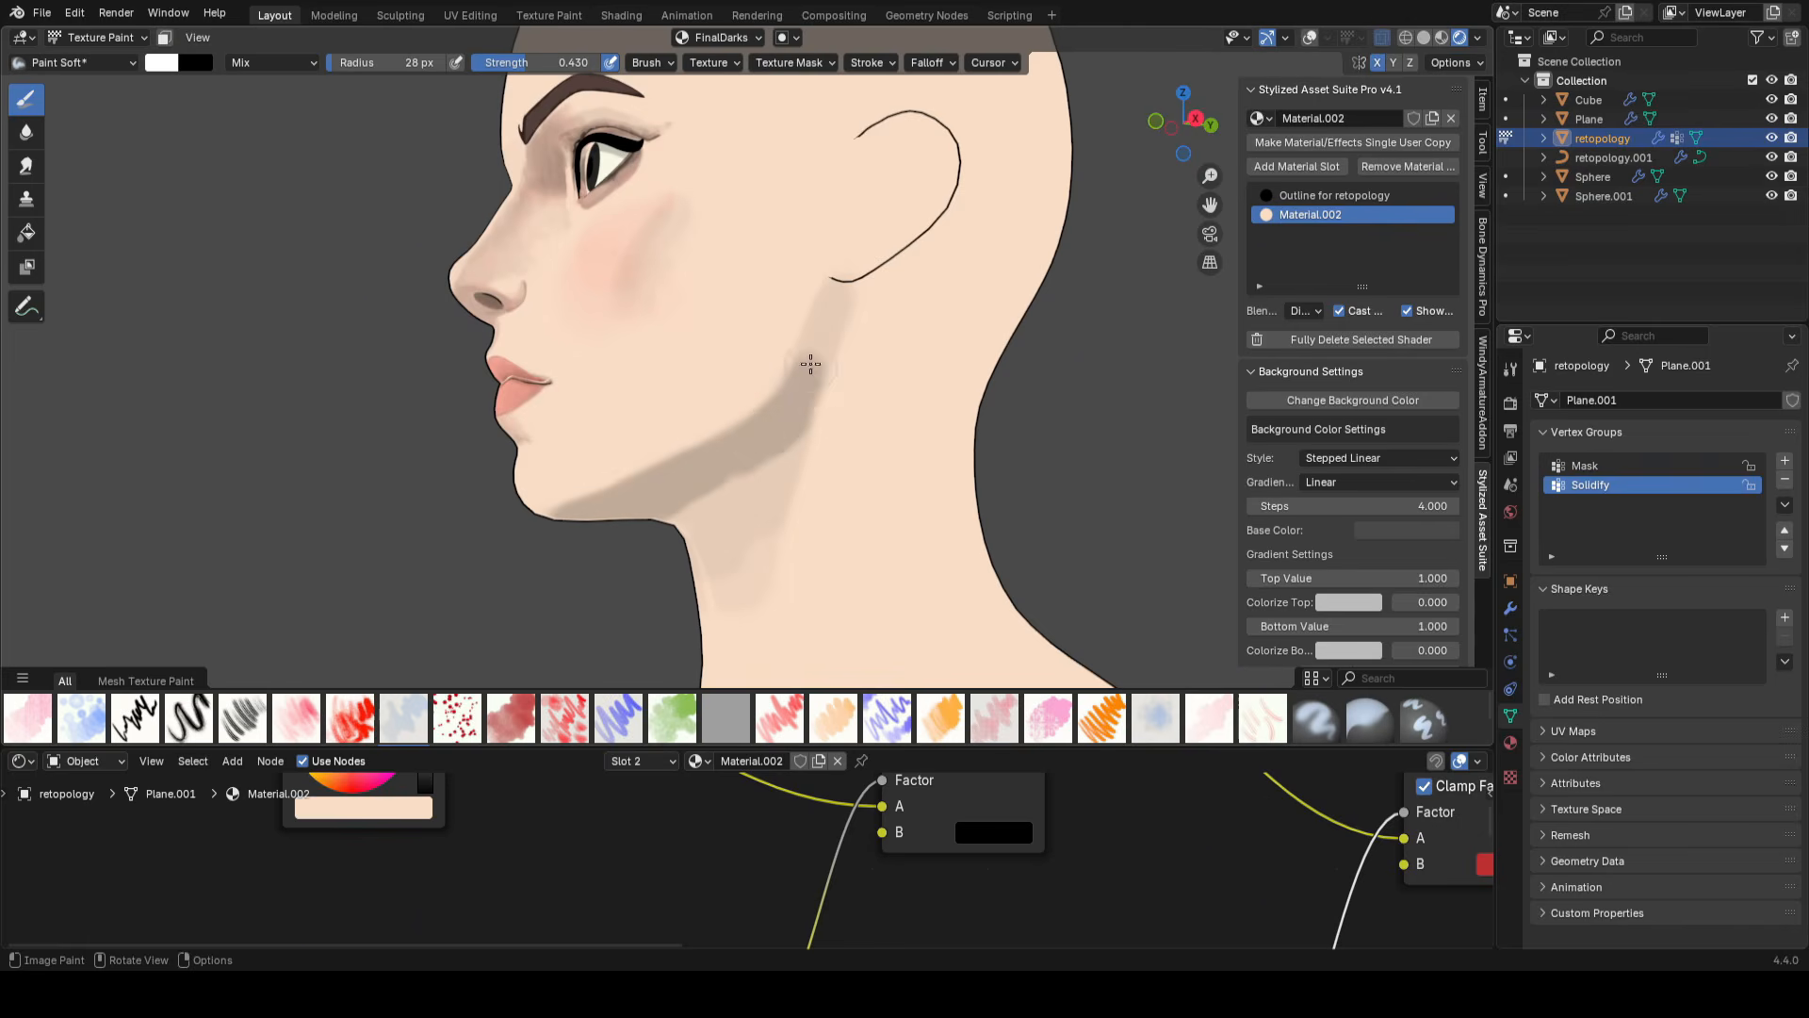
- Paint a shadow below the jaw and down the neck on FinalDarks using Paint Soft at 28 px and strength 0.430
drag(808, 364, 726, 614)
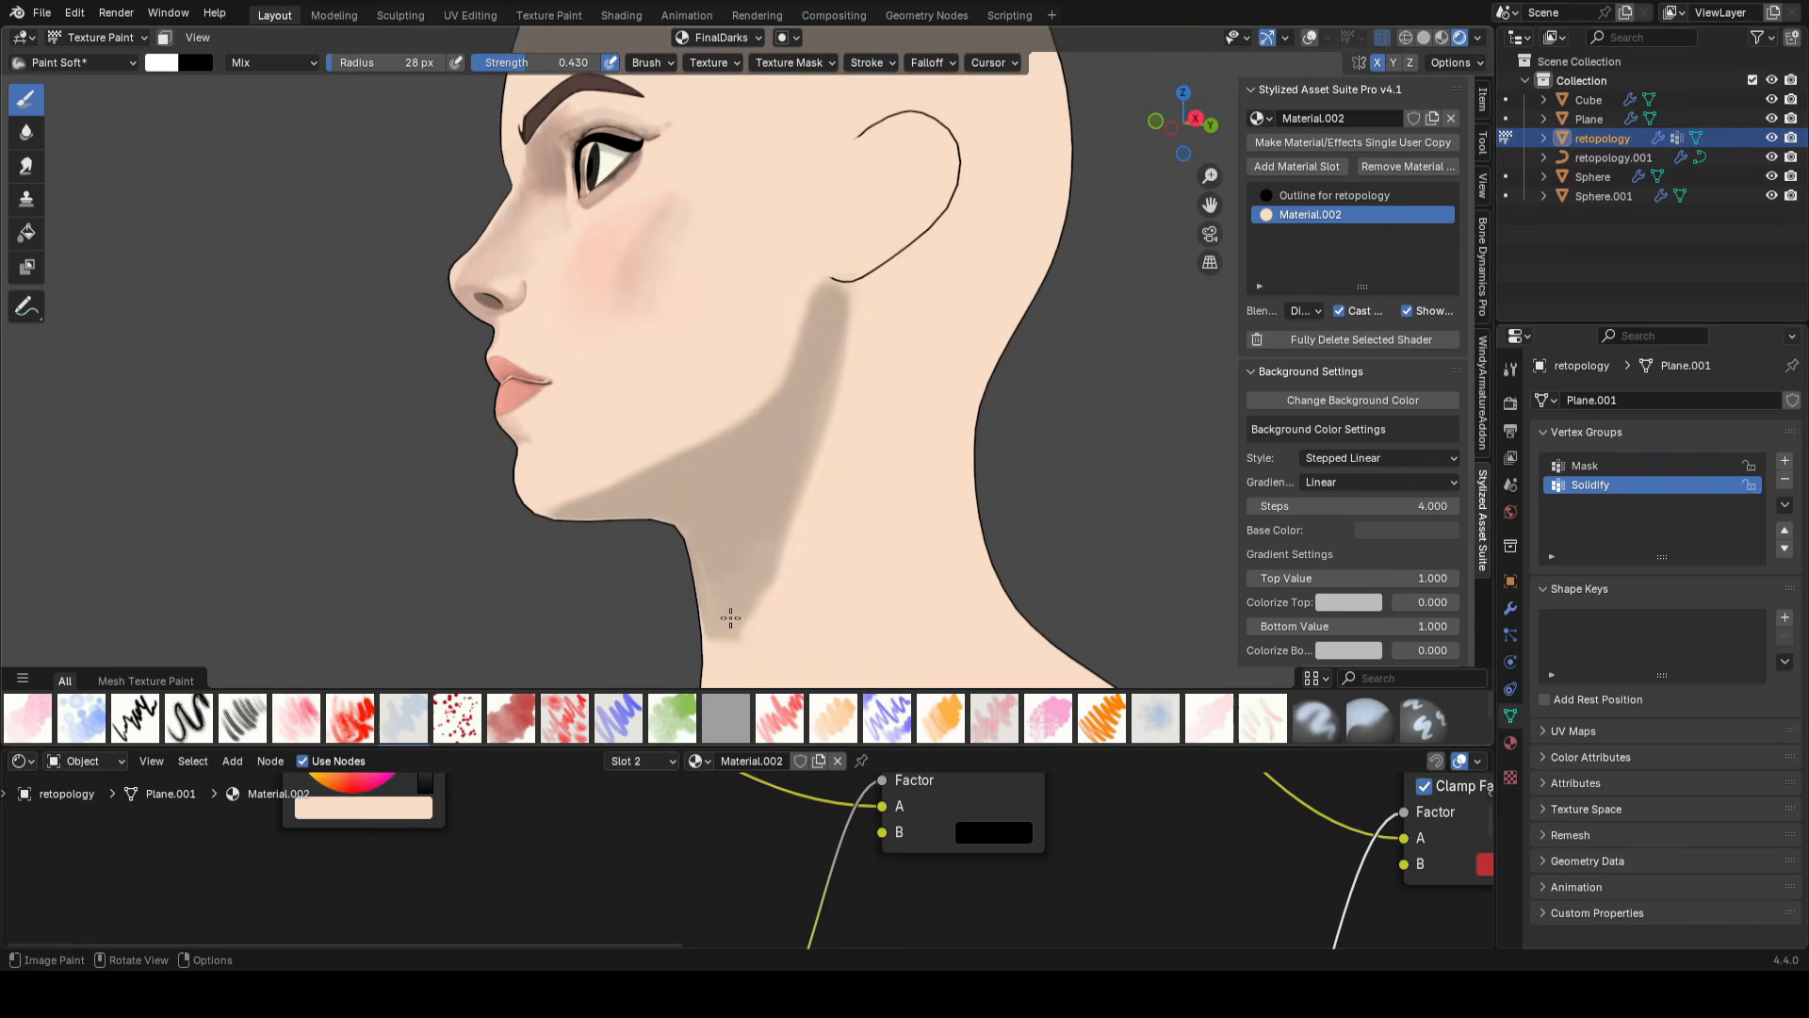
- Paint dark hair strokes across the eyebrow on the eyebrowdarks texture with the Paint Soft brush
scroll(642, 609, up, 2)
scroll(880, 556, down, 5)
scroll(880, 557, up, 3)
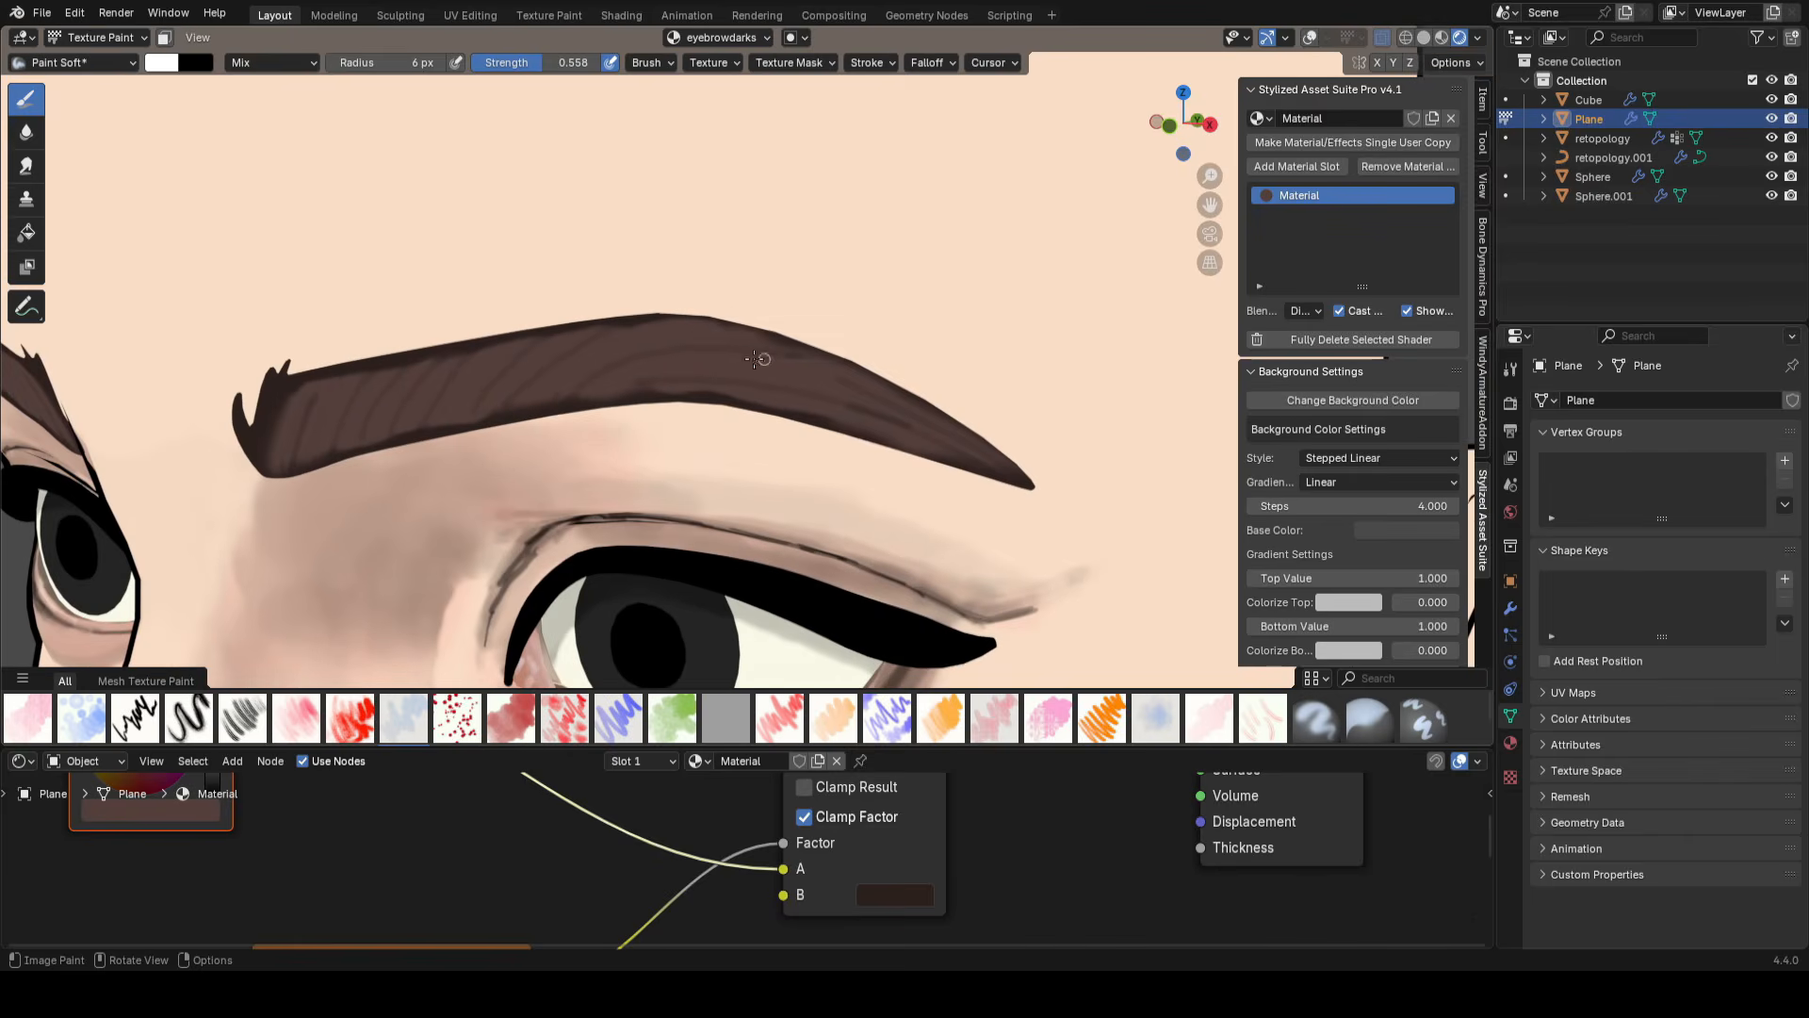
drag(659, 613, 755, 582)
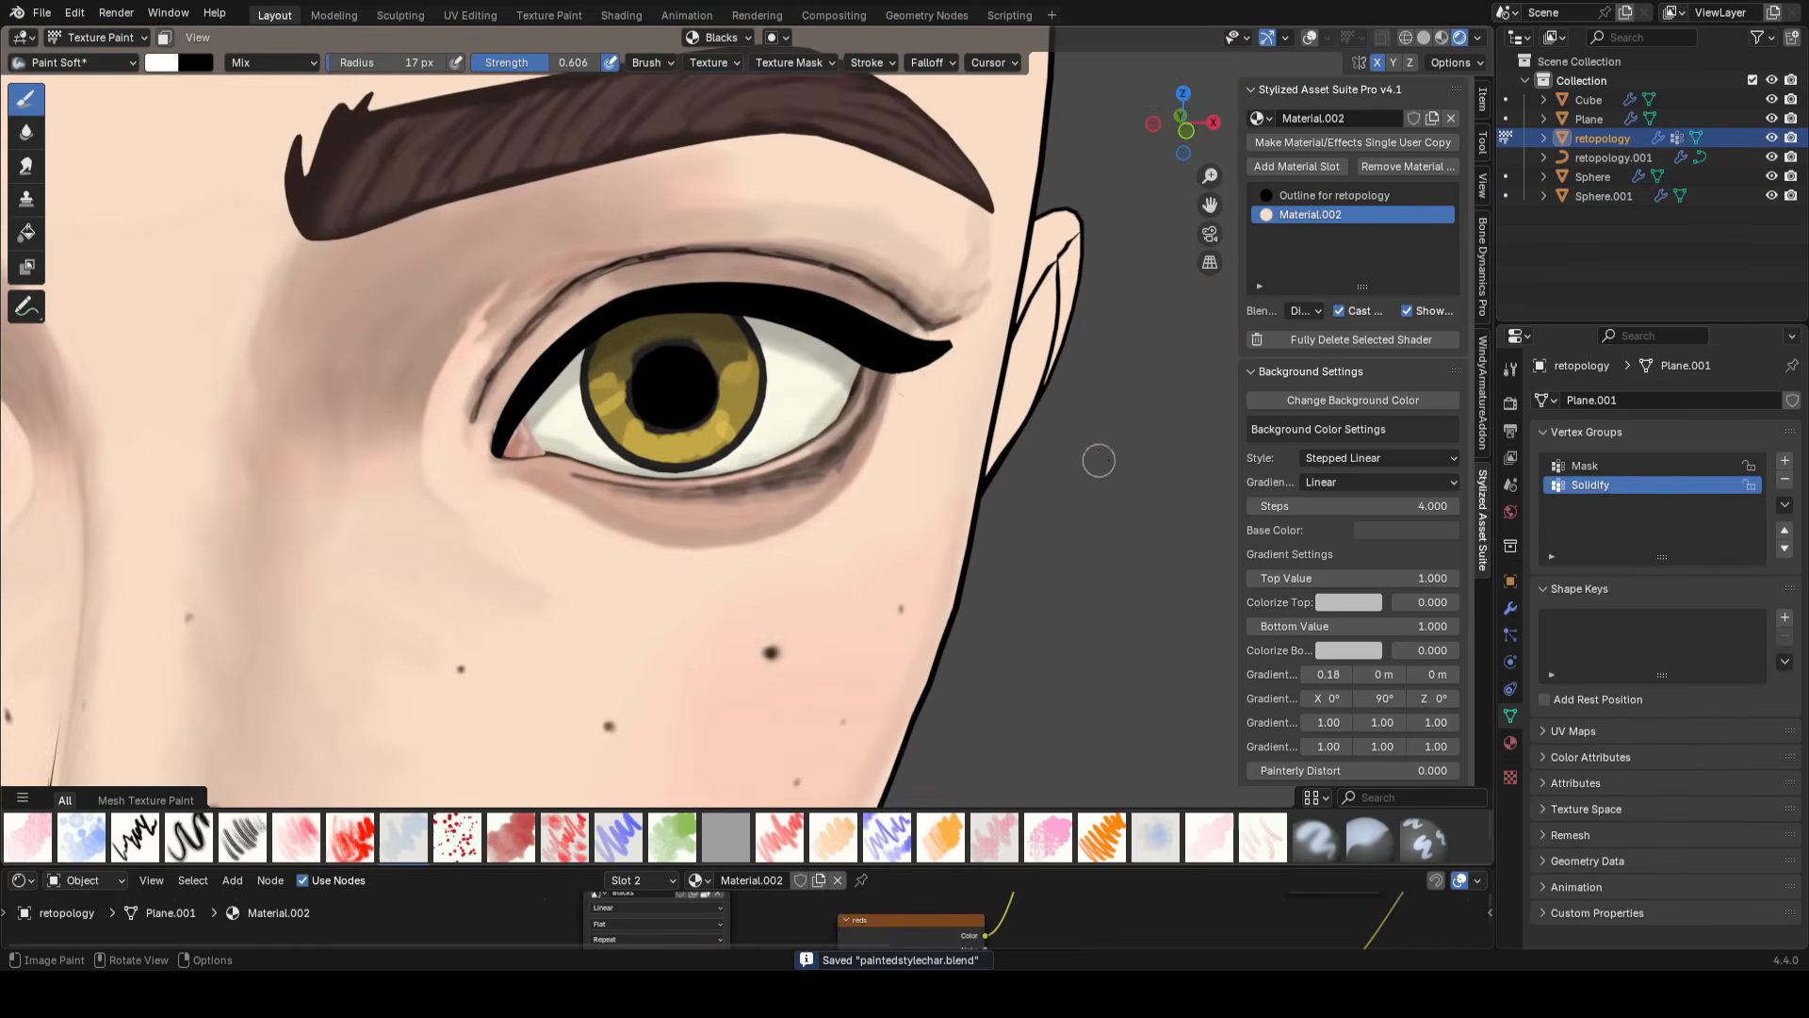
- Darken the lower eyelid line on the Blacks texture with the Paint Soft brush at 11 px and strength 0.606
scroll(1099, 457, up, 4)
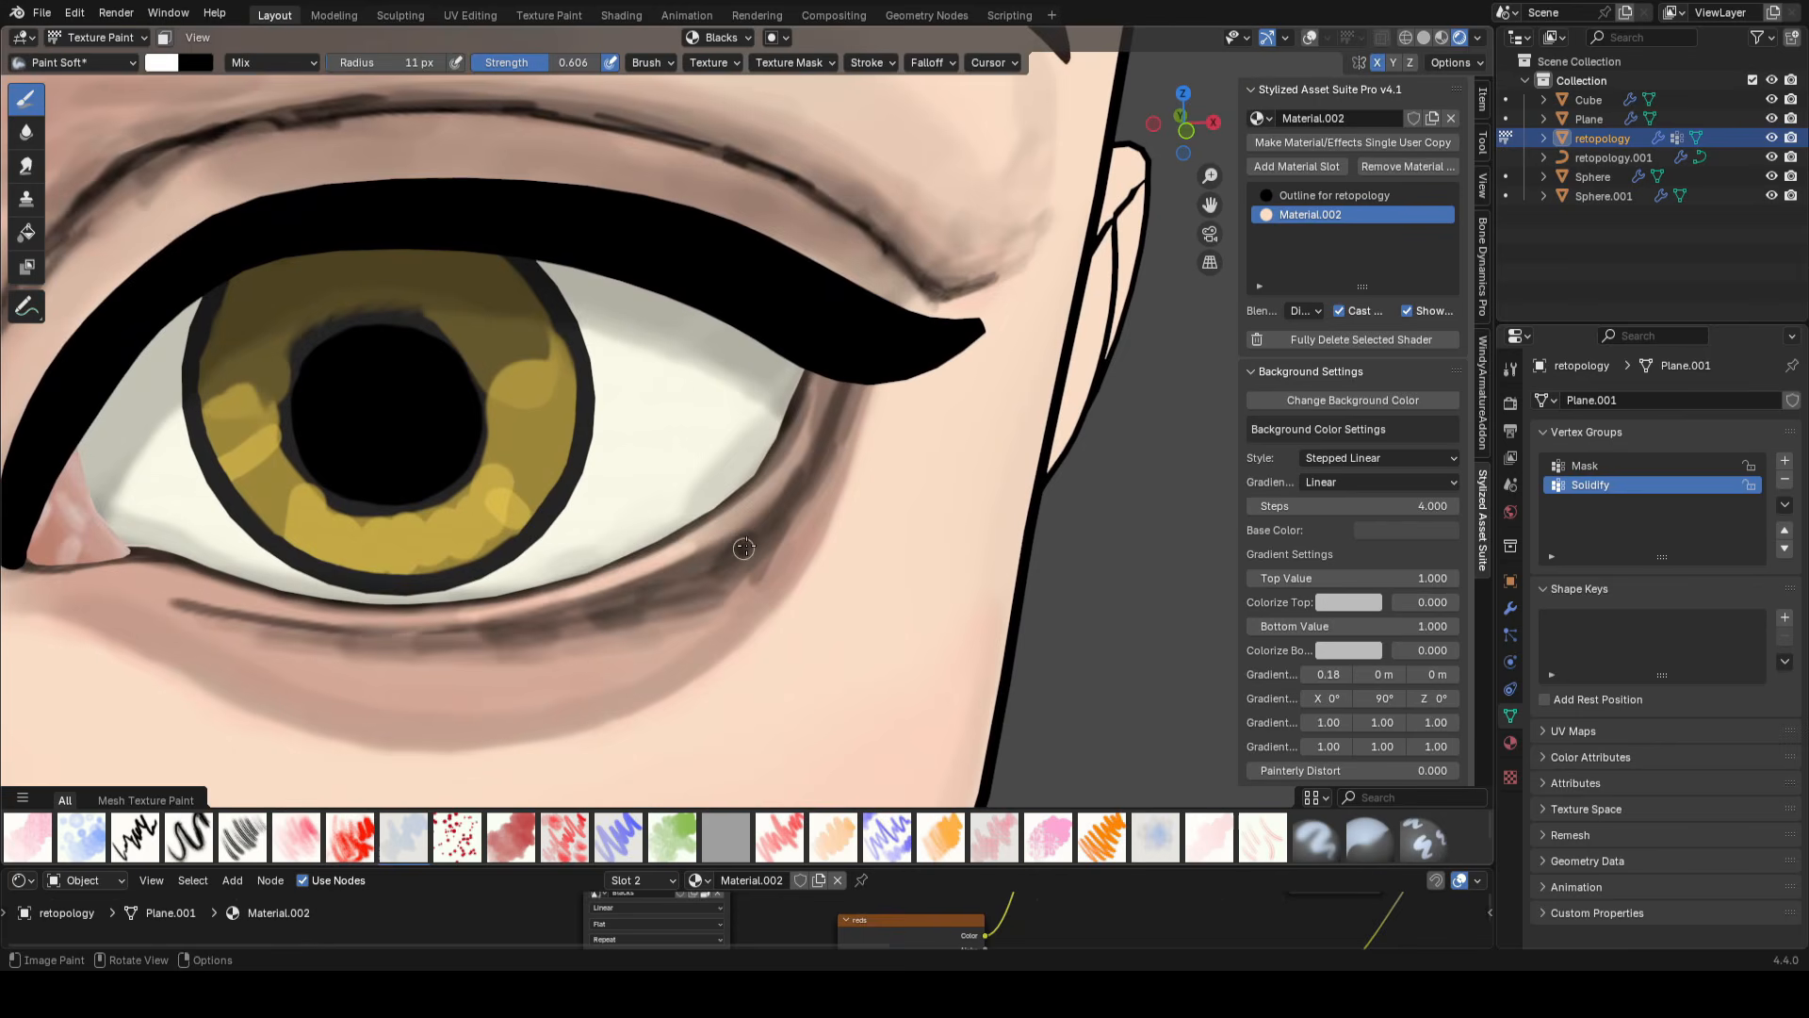
scroll(802, 508, down, 4)
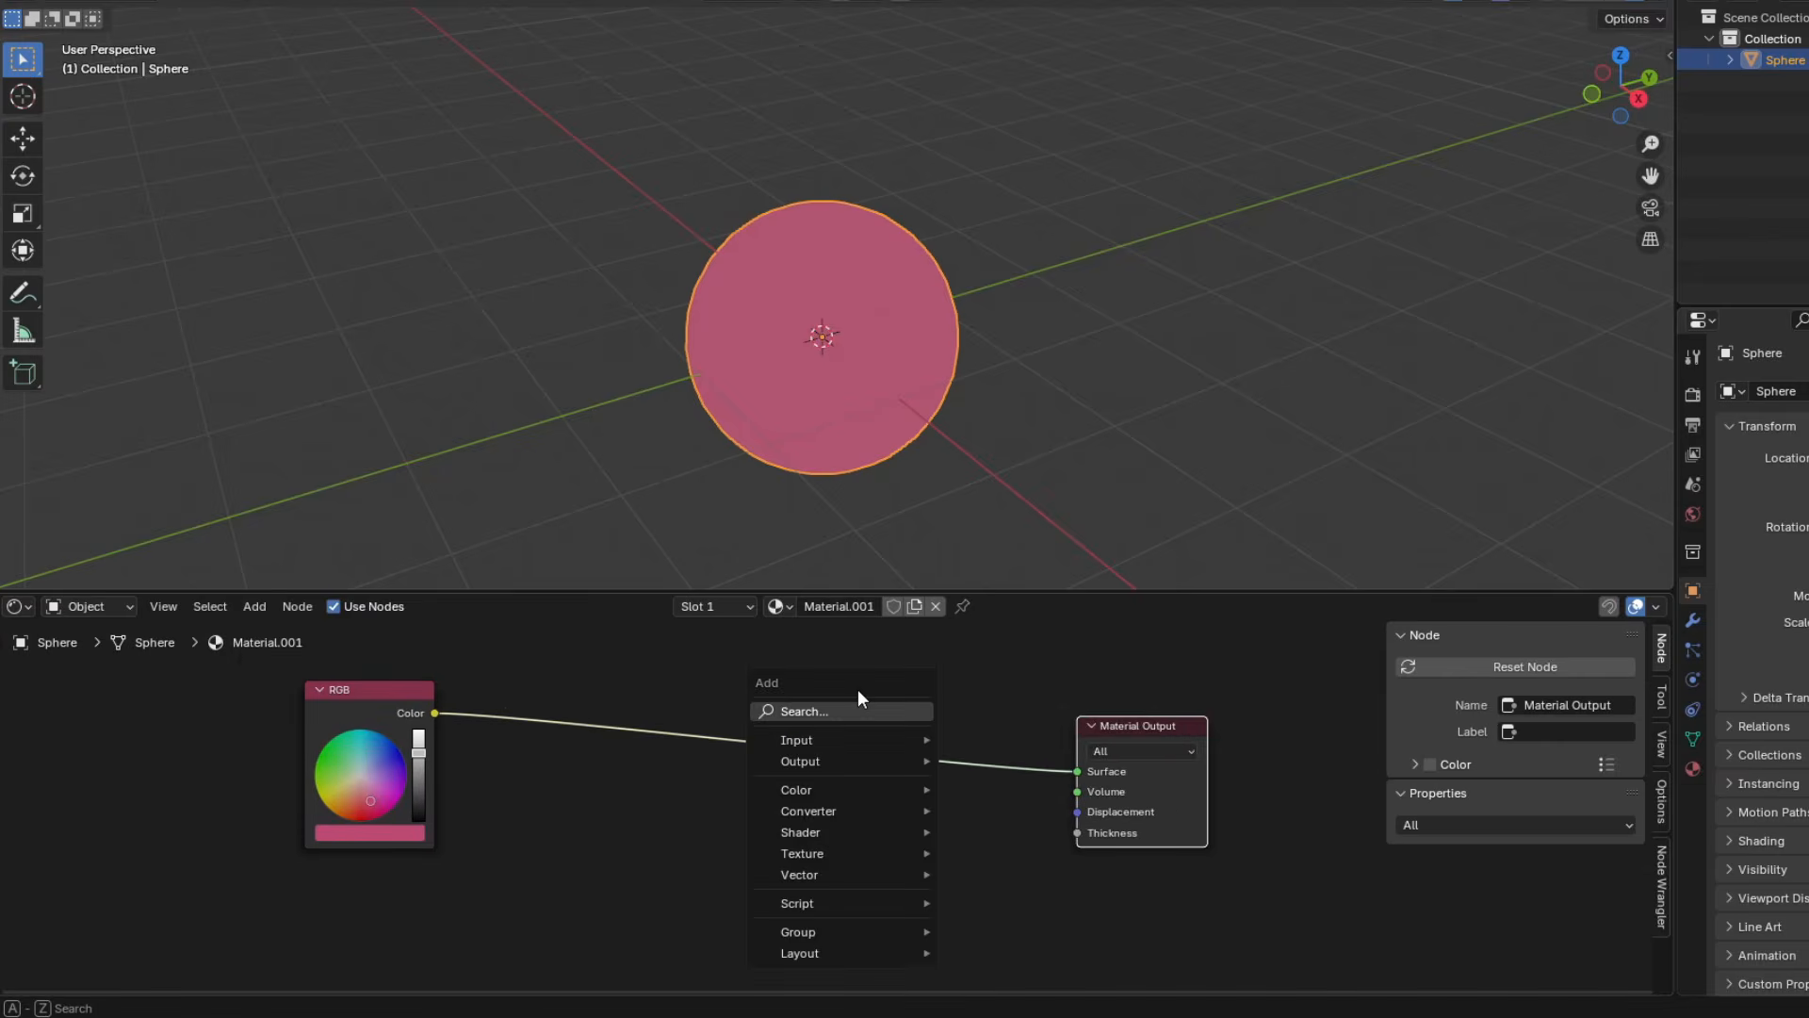
- Add a Layer Weight node below the RGB node and insert a colour Mix node between RGB and Material Output
text(laye)
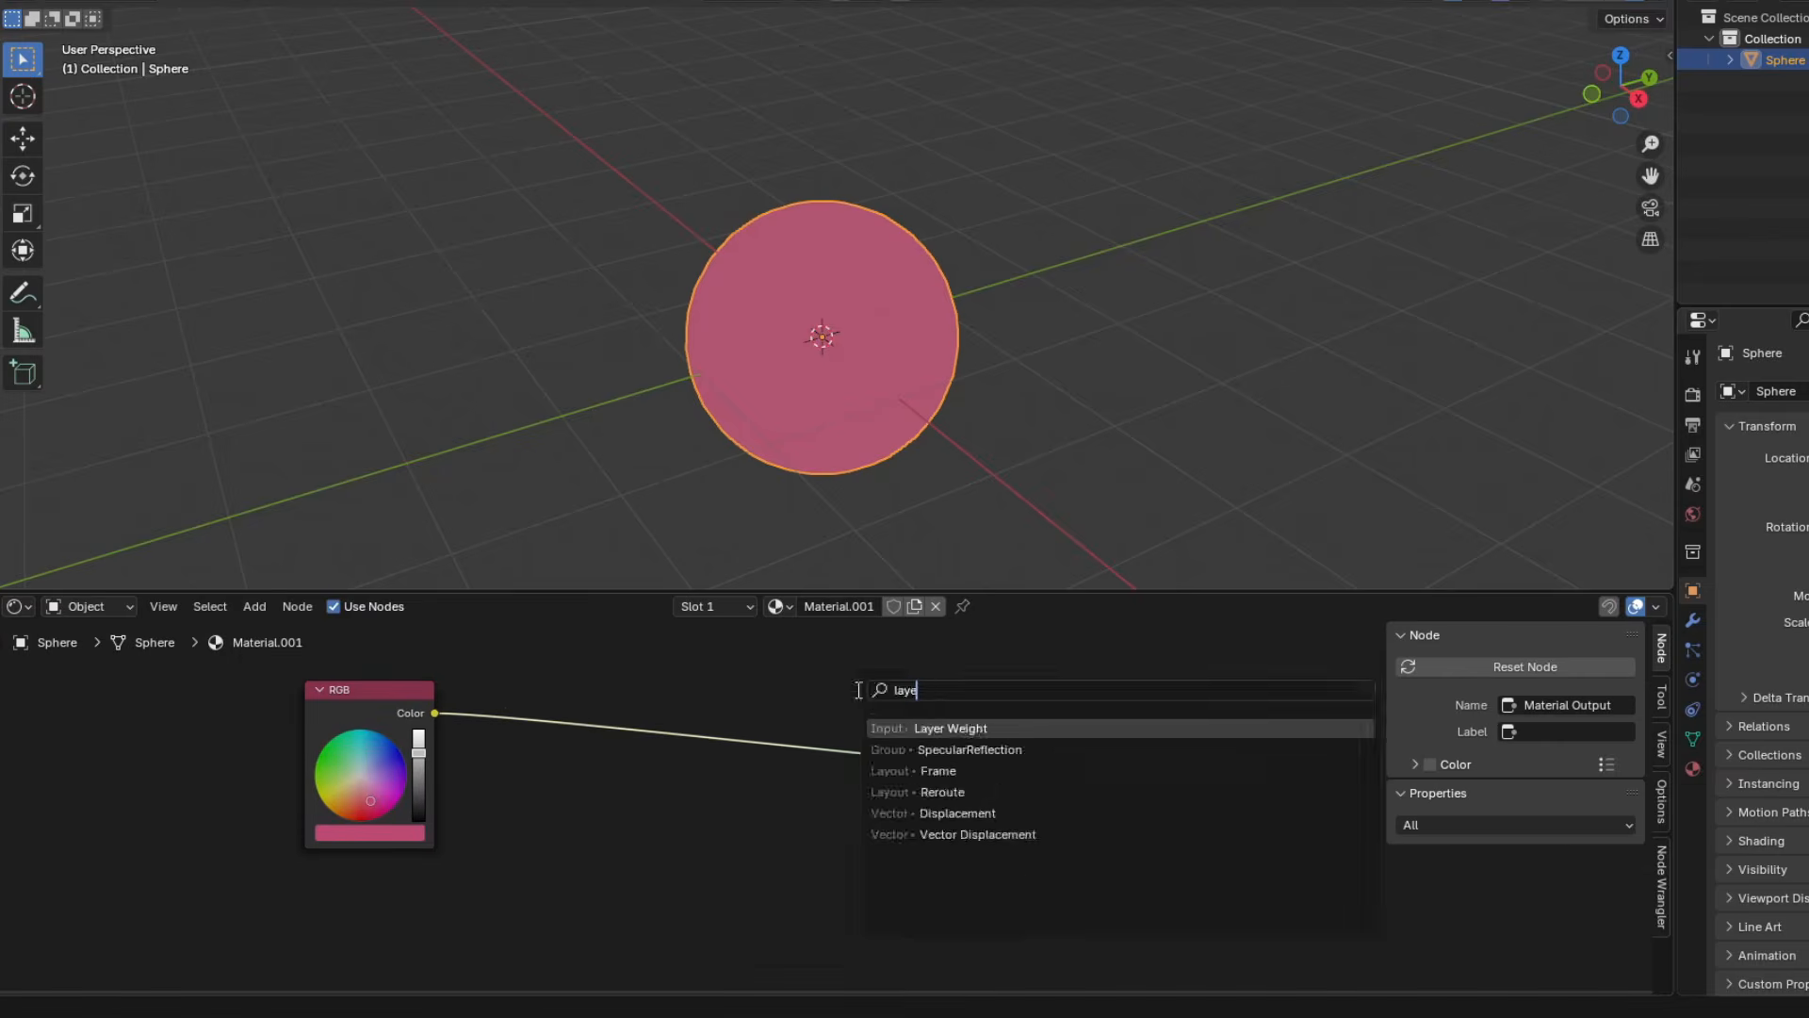
key(Return)
click(444, 855)
key(Return)
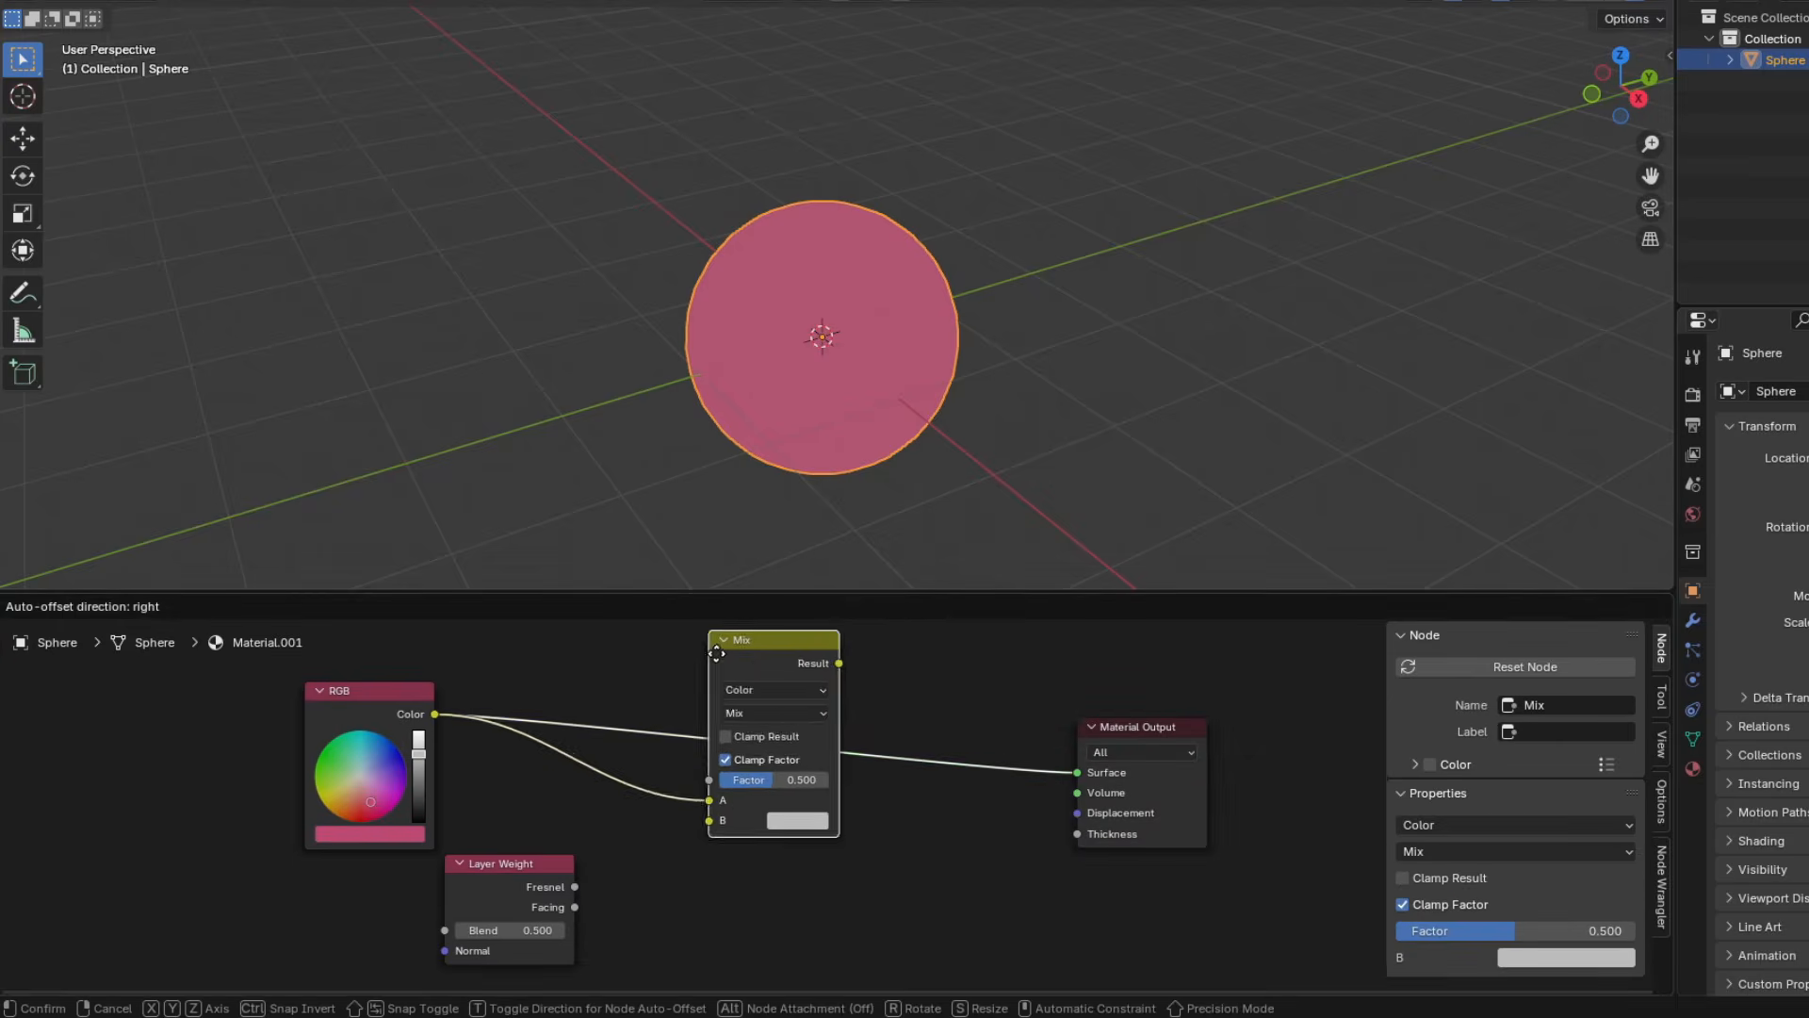
click(802, 670)
- Connect the Layer Weight node's Fresnel output to the Mix node's factor and hide the viewport overlays
drag(554, 861, 593, 867)
drag(614, 893, 784, 799)
middle_drag(682, 752, 728, 775)
key(shift+alt+z)
scroll(1023, 410, up, 1)
middle_drag(1023, 411, 1012, 413)
- Give the Mix node's B input a bluish-purple colour and set the Layer Weight blend to 0.150
click(910, 857)
drag(1066, 603, 1066, 550)
middle_drag(706, 911, 811, 840)
scroll(818, 831, up, 1)
drag(678, 900, 629, 900)
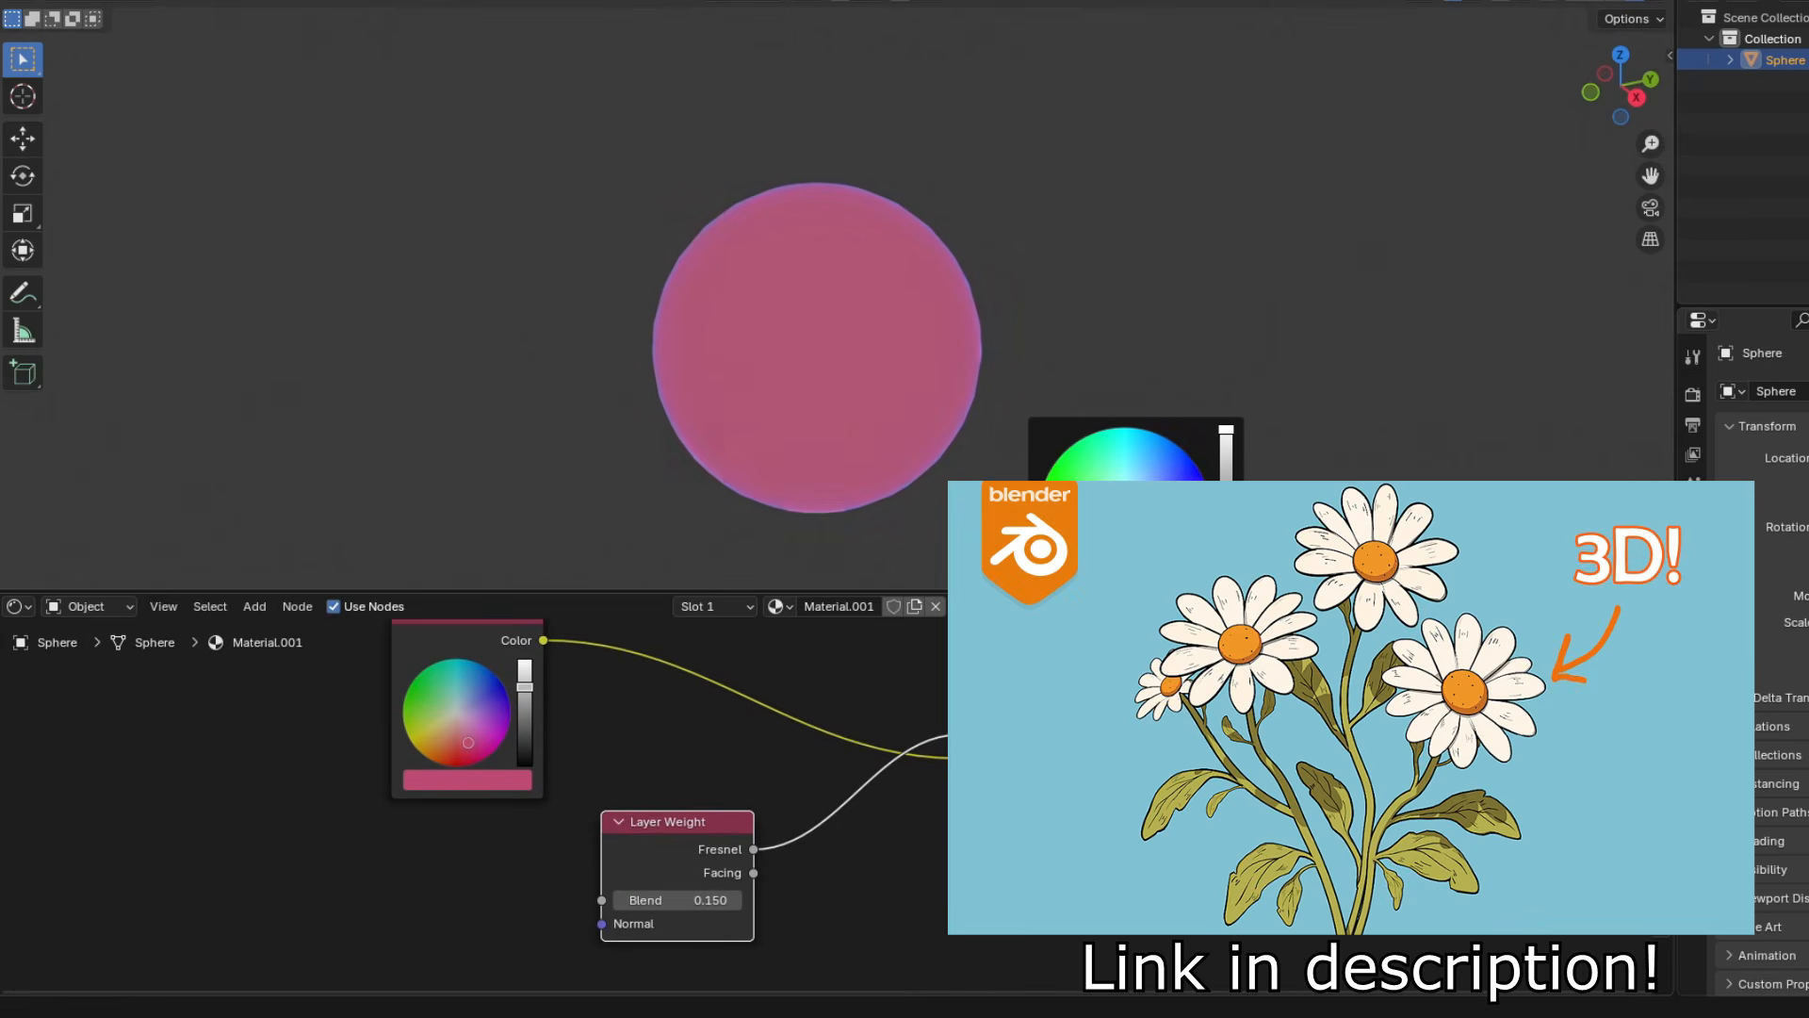
scroll(896, 852, down, 2)
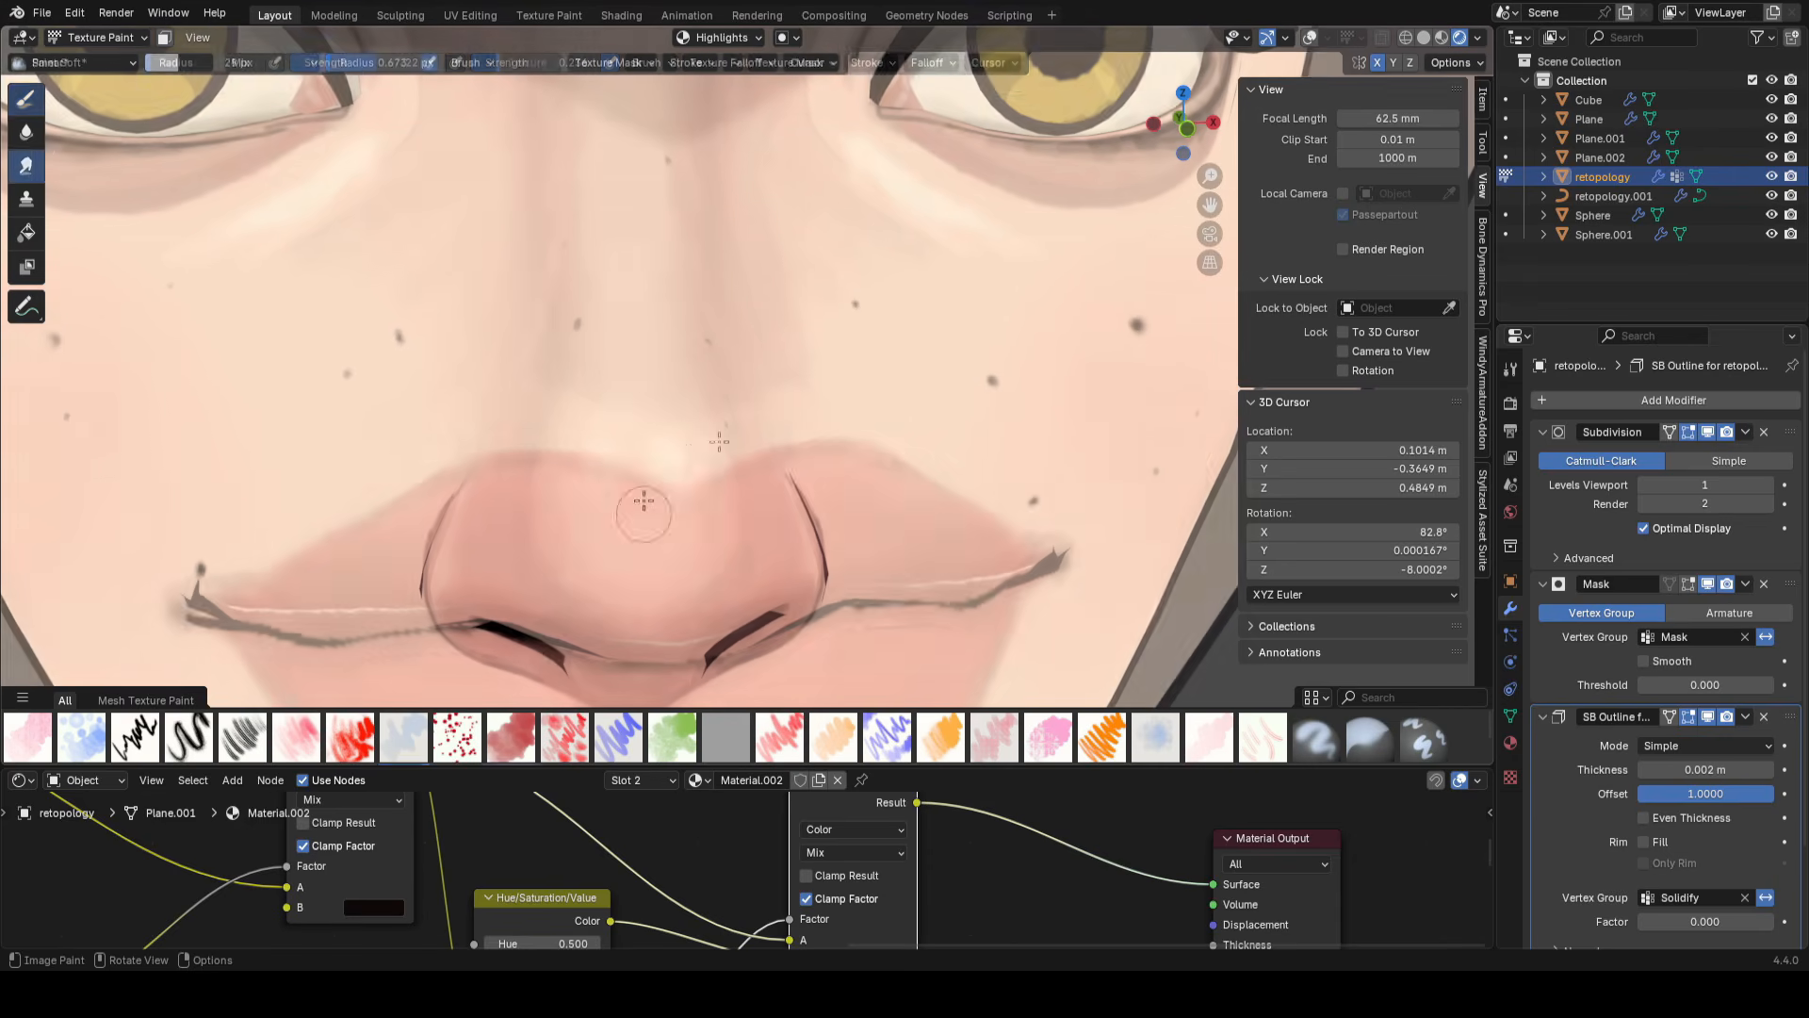
- Paint soft redness between the cheek and ear on the reds texture using Paint Soft at 30 px and strength 0.073
scroll(345, 393, up, 4)
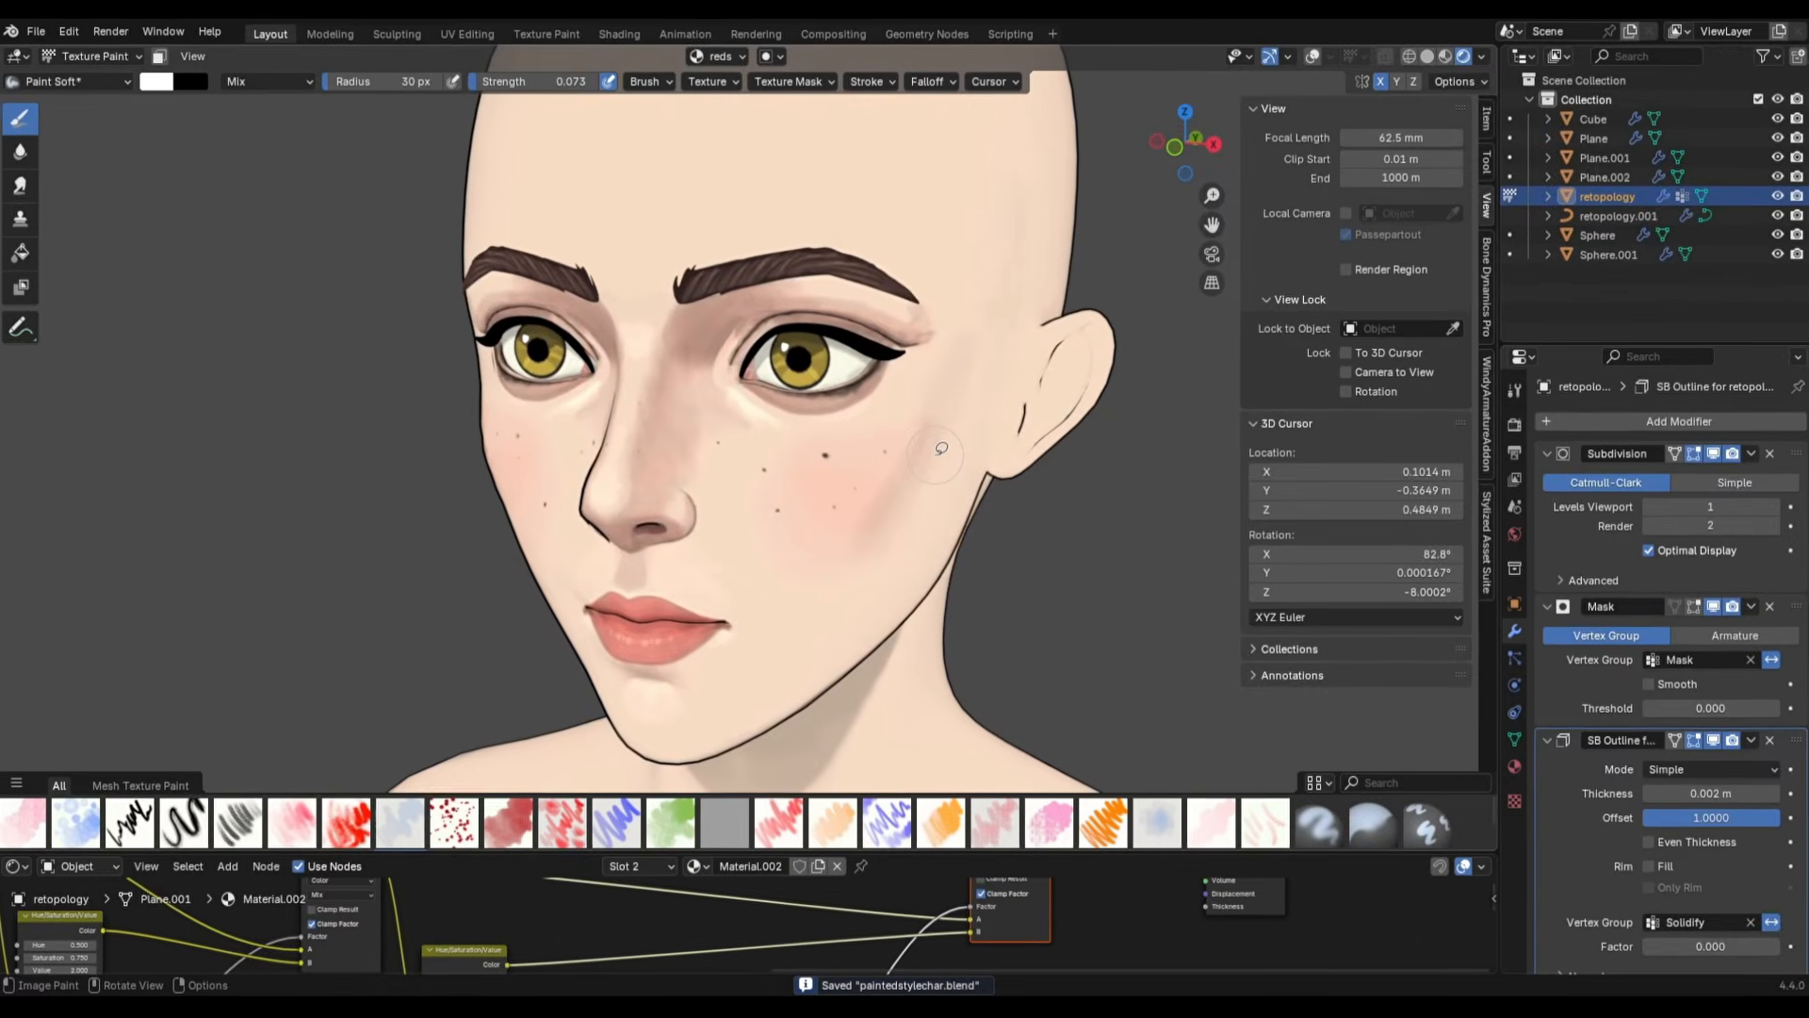
click(963, 438)
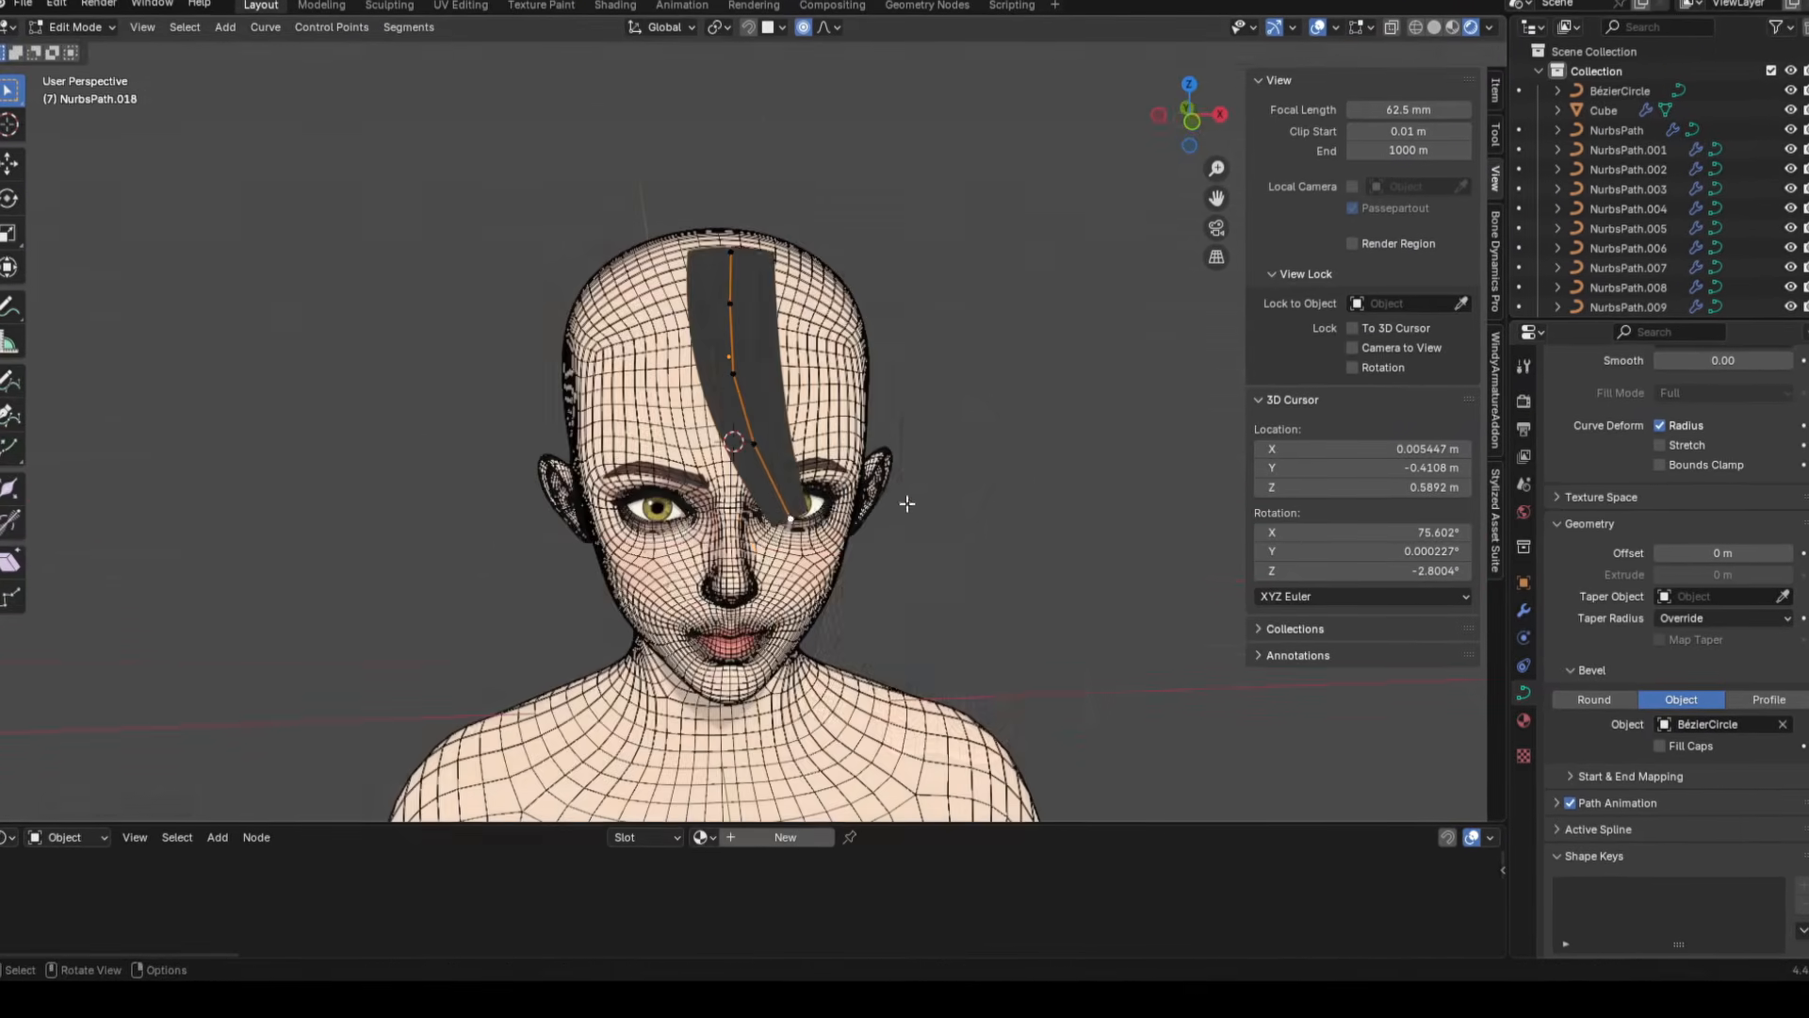
- Move the selected control point of the front hair strand curve over the forehead
middle_drag(906, 504, 829, 467)
key(g)
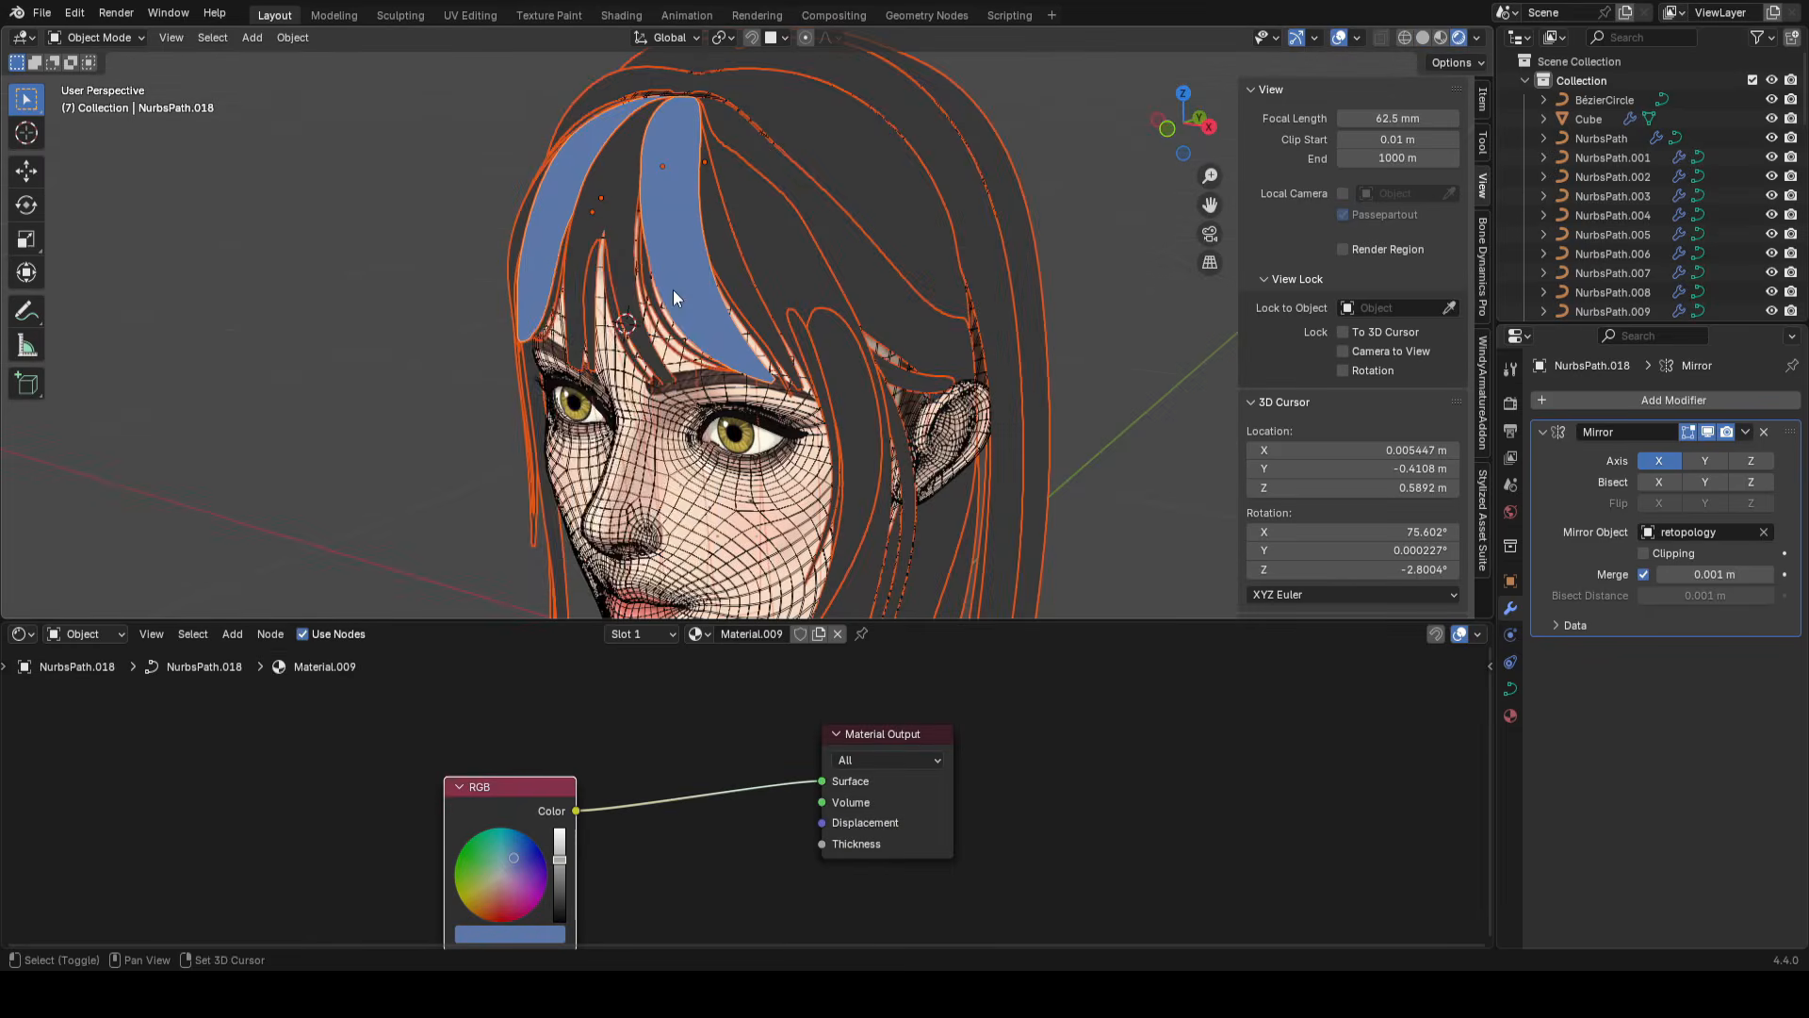
- Link the blue hair material of NurbsPath.018 to all selected hair strand curves
key(ctrl+l)
click(673, 290)
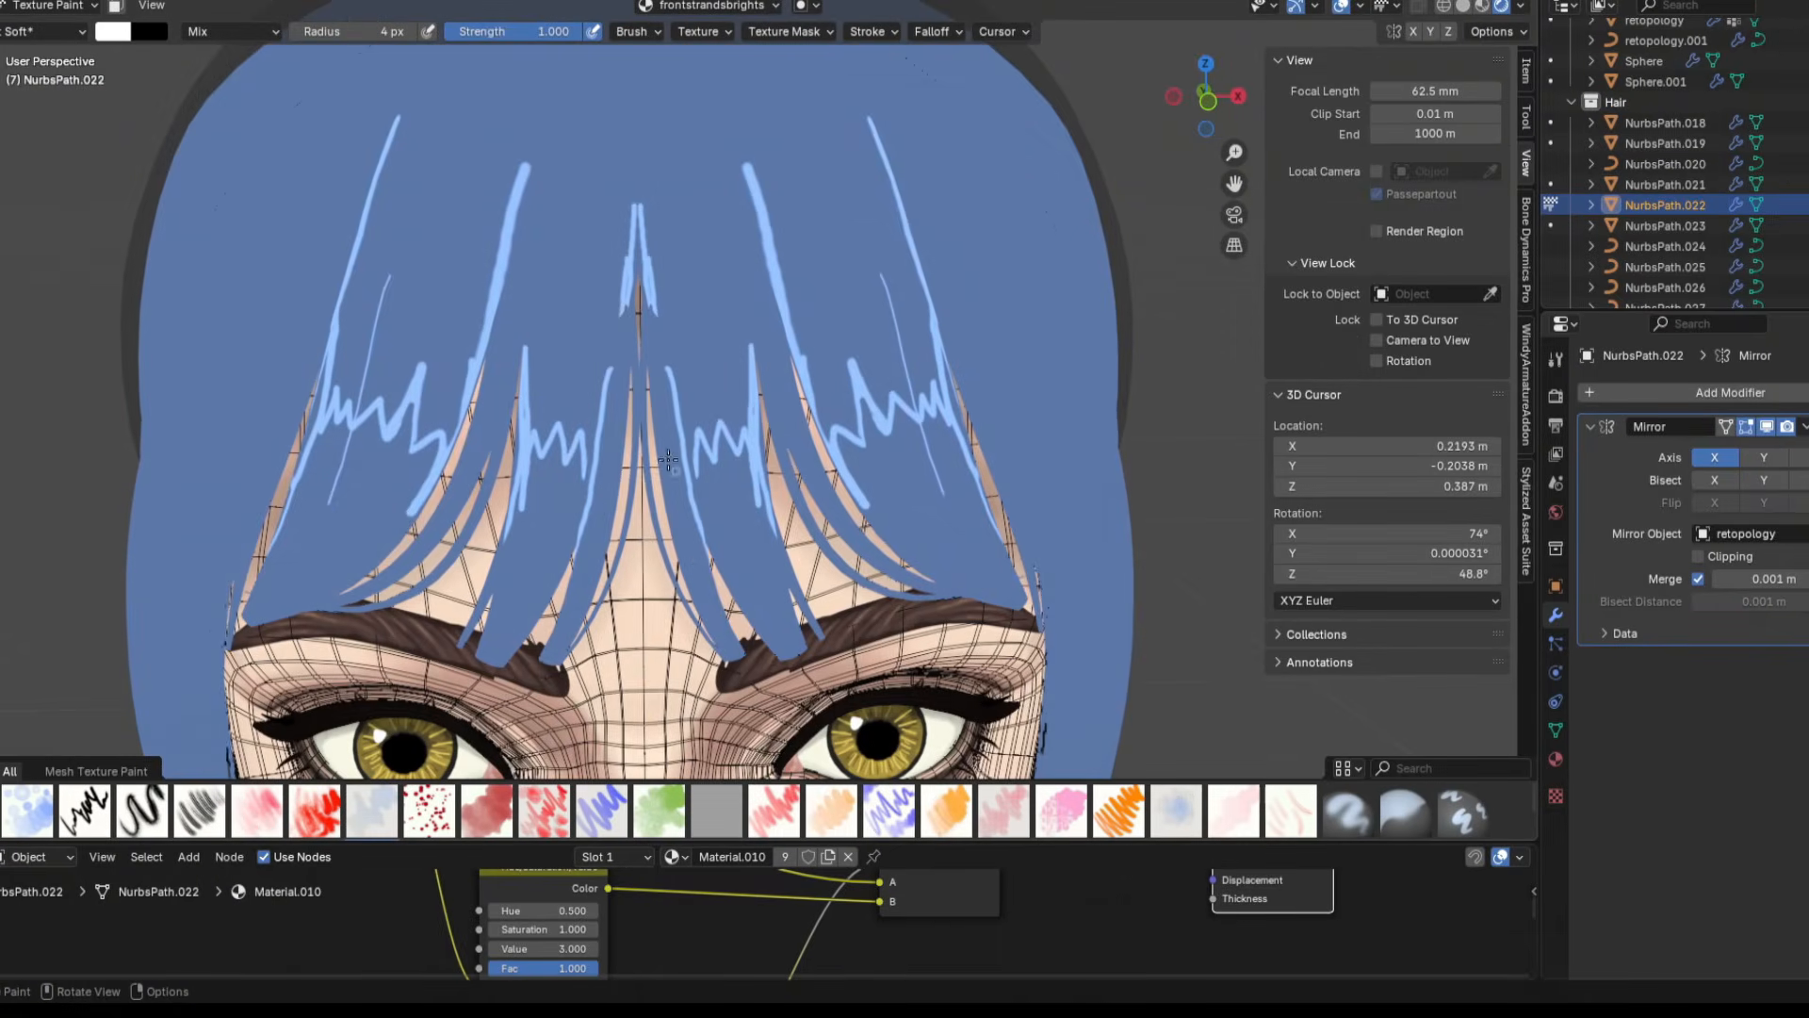
- Paint light blue highlight strokes on the front strands and back hair using the frontstrandsbrights and backhairbrights textures
scroll(668, 460, up, 3)
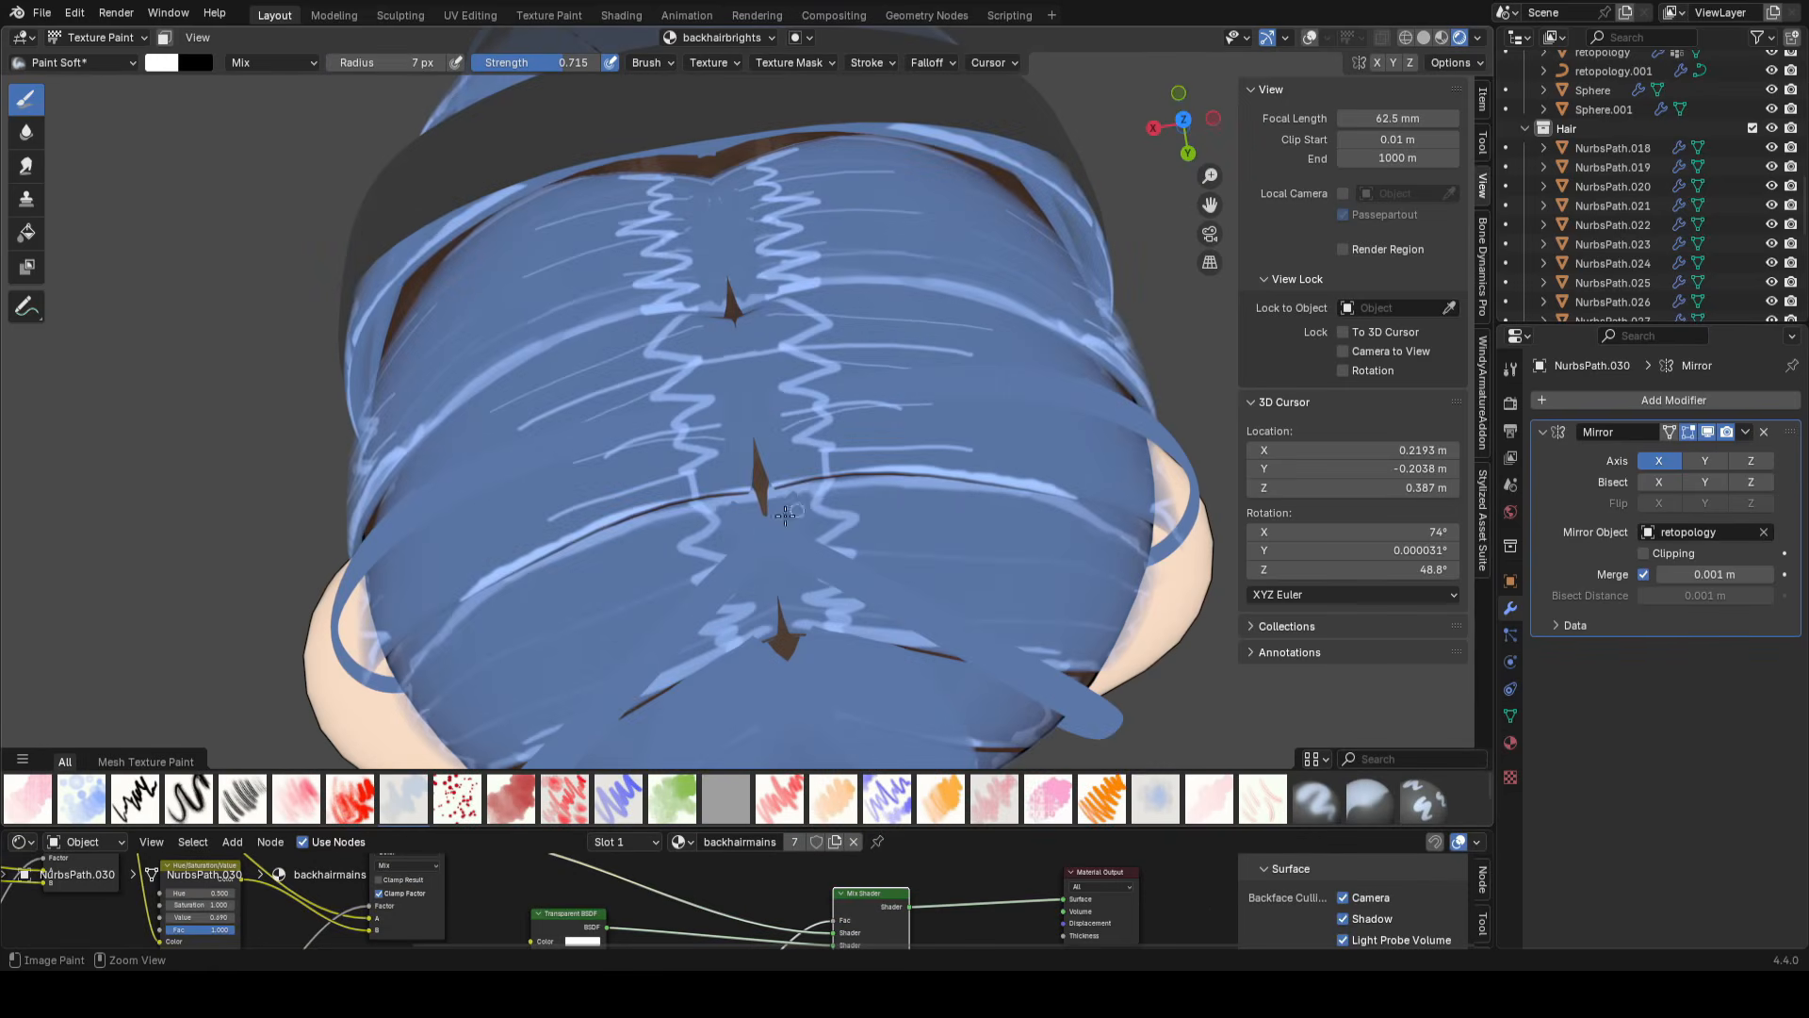
click(905, 693)
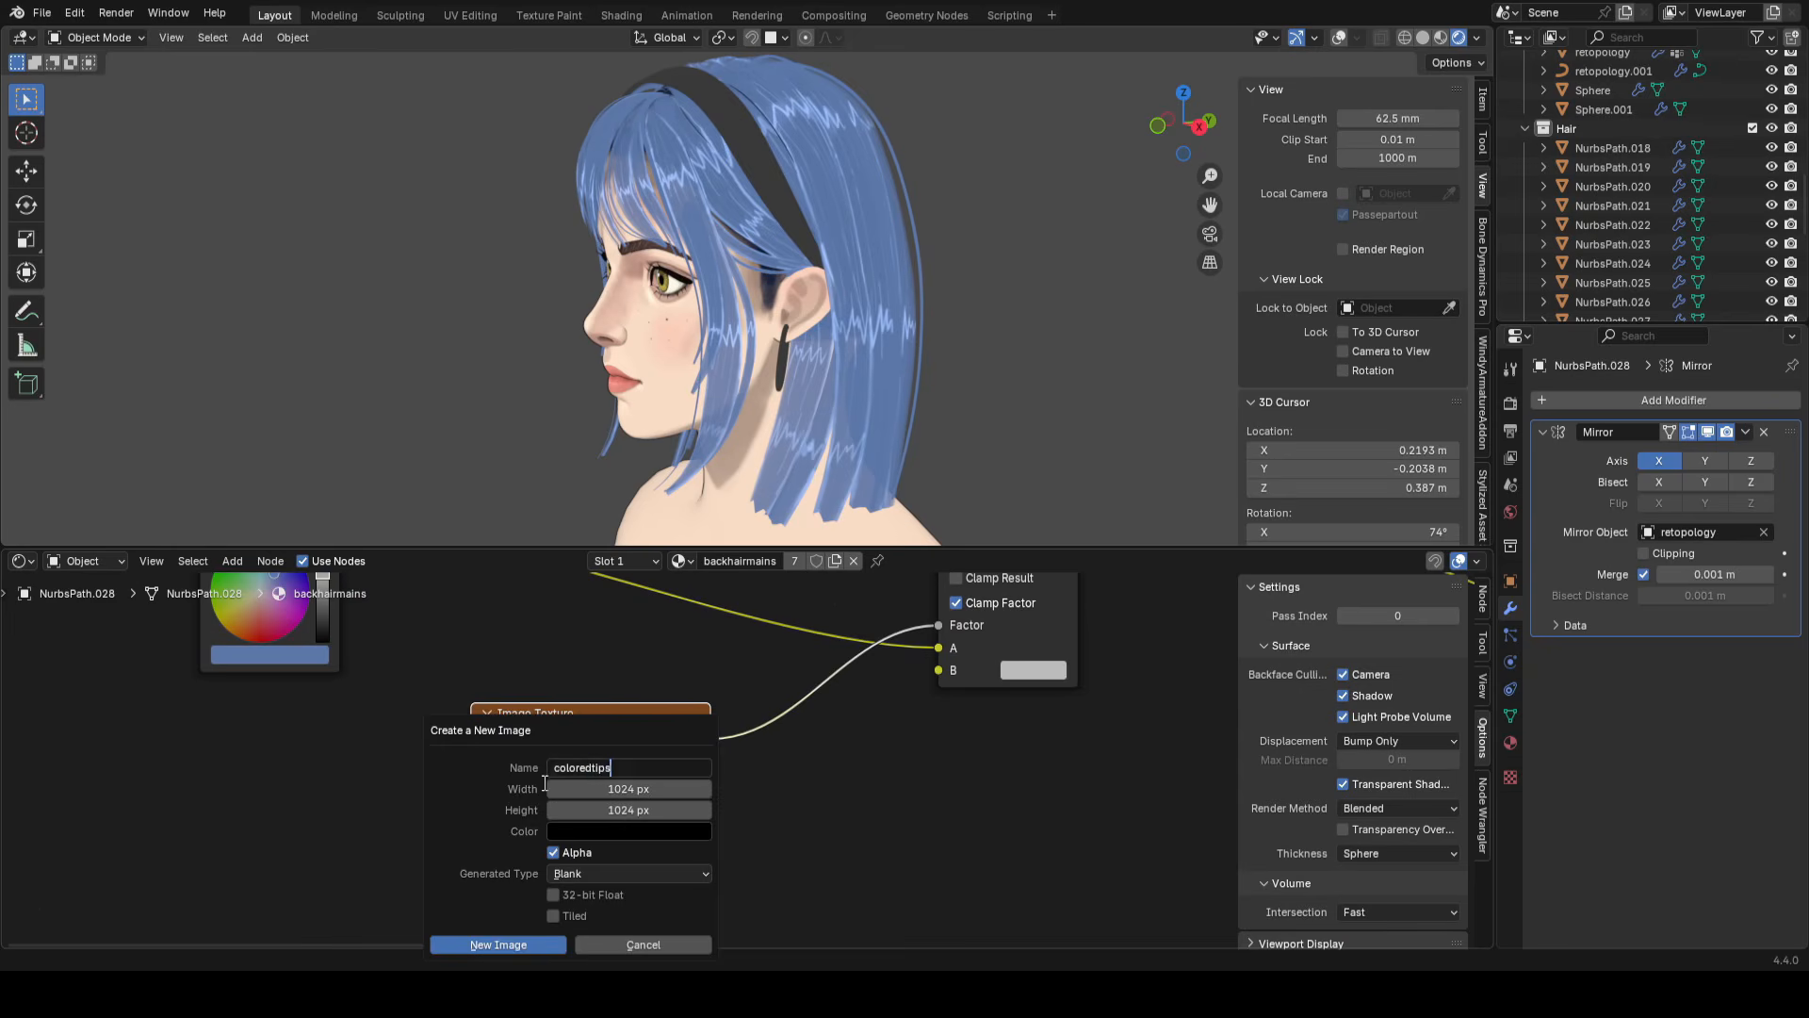
- Create a 1024 px image named coloredtips for the backhairmains material, and paint pinkish-red tips on the back hair at 70 px and strength 0.661
key(Return)
click(1033, 670)
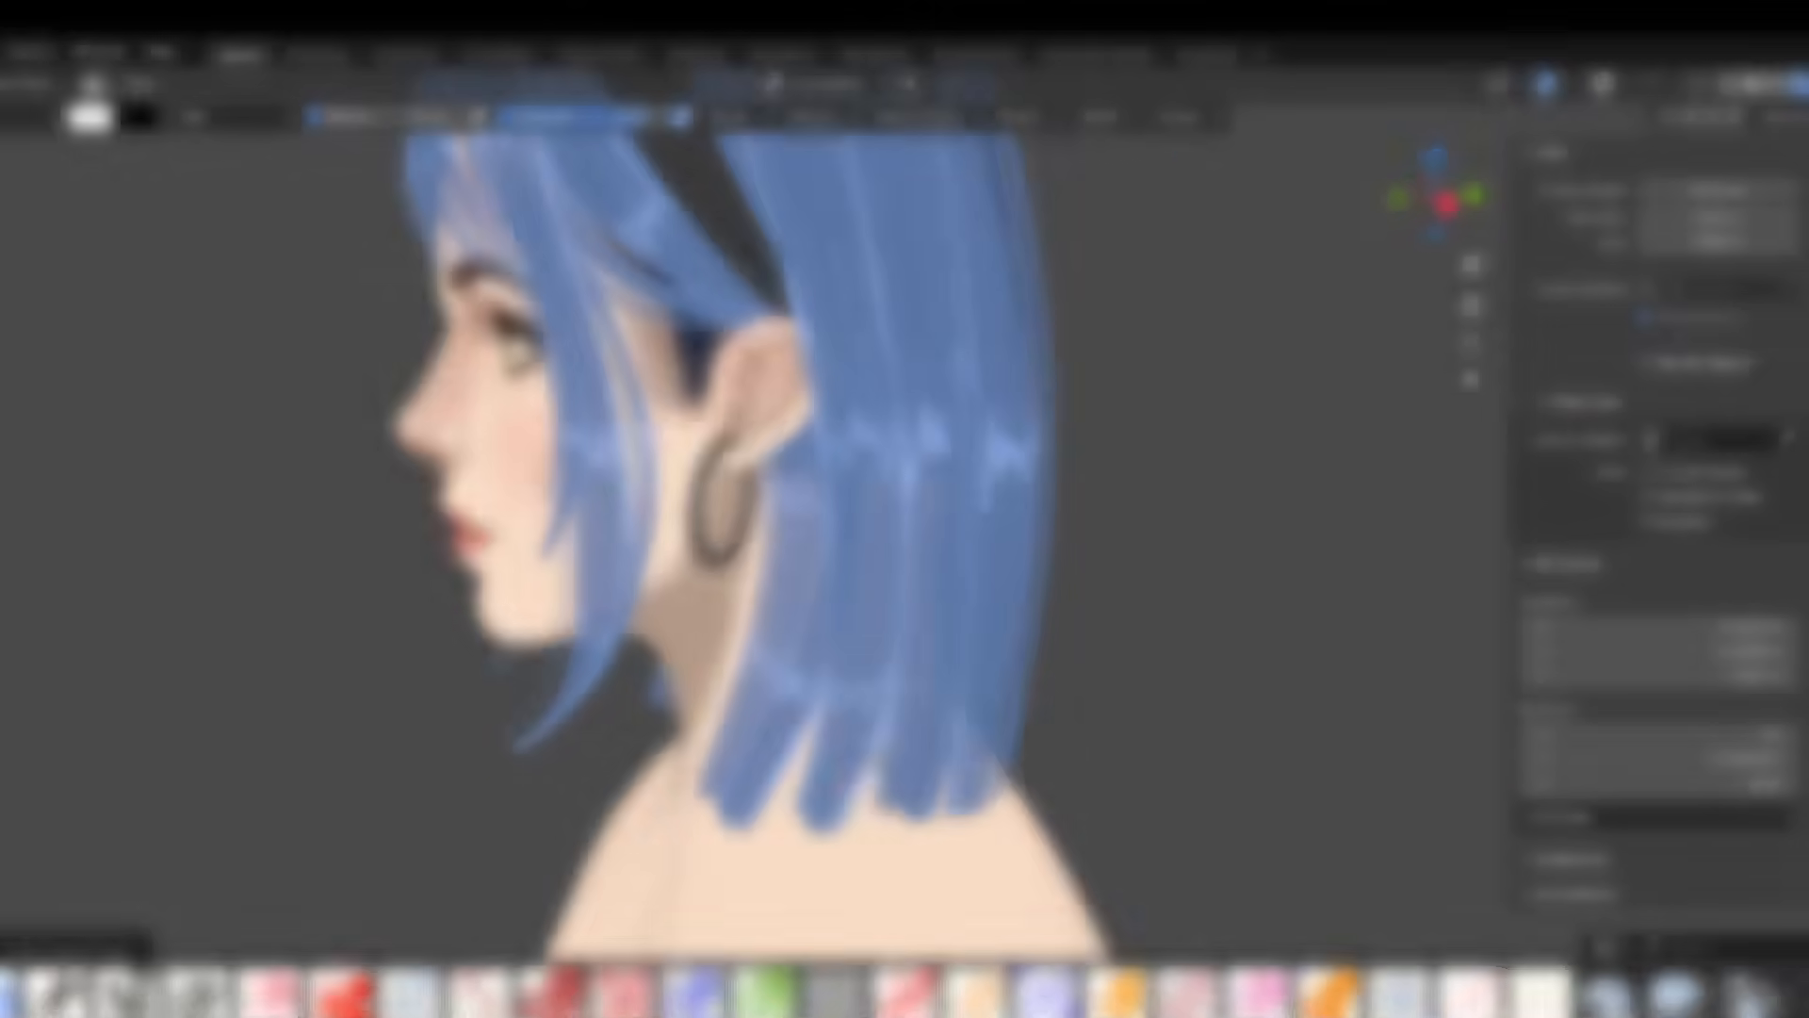
drag(872, 664, 802, 820)
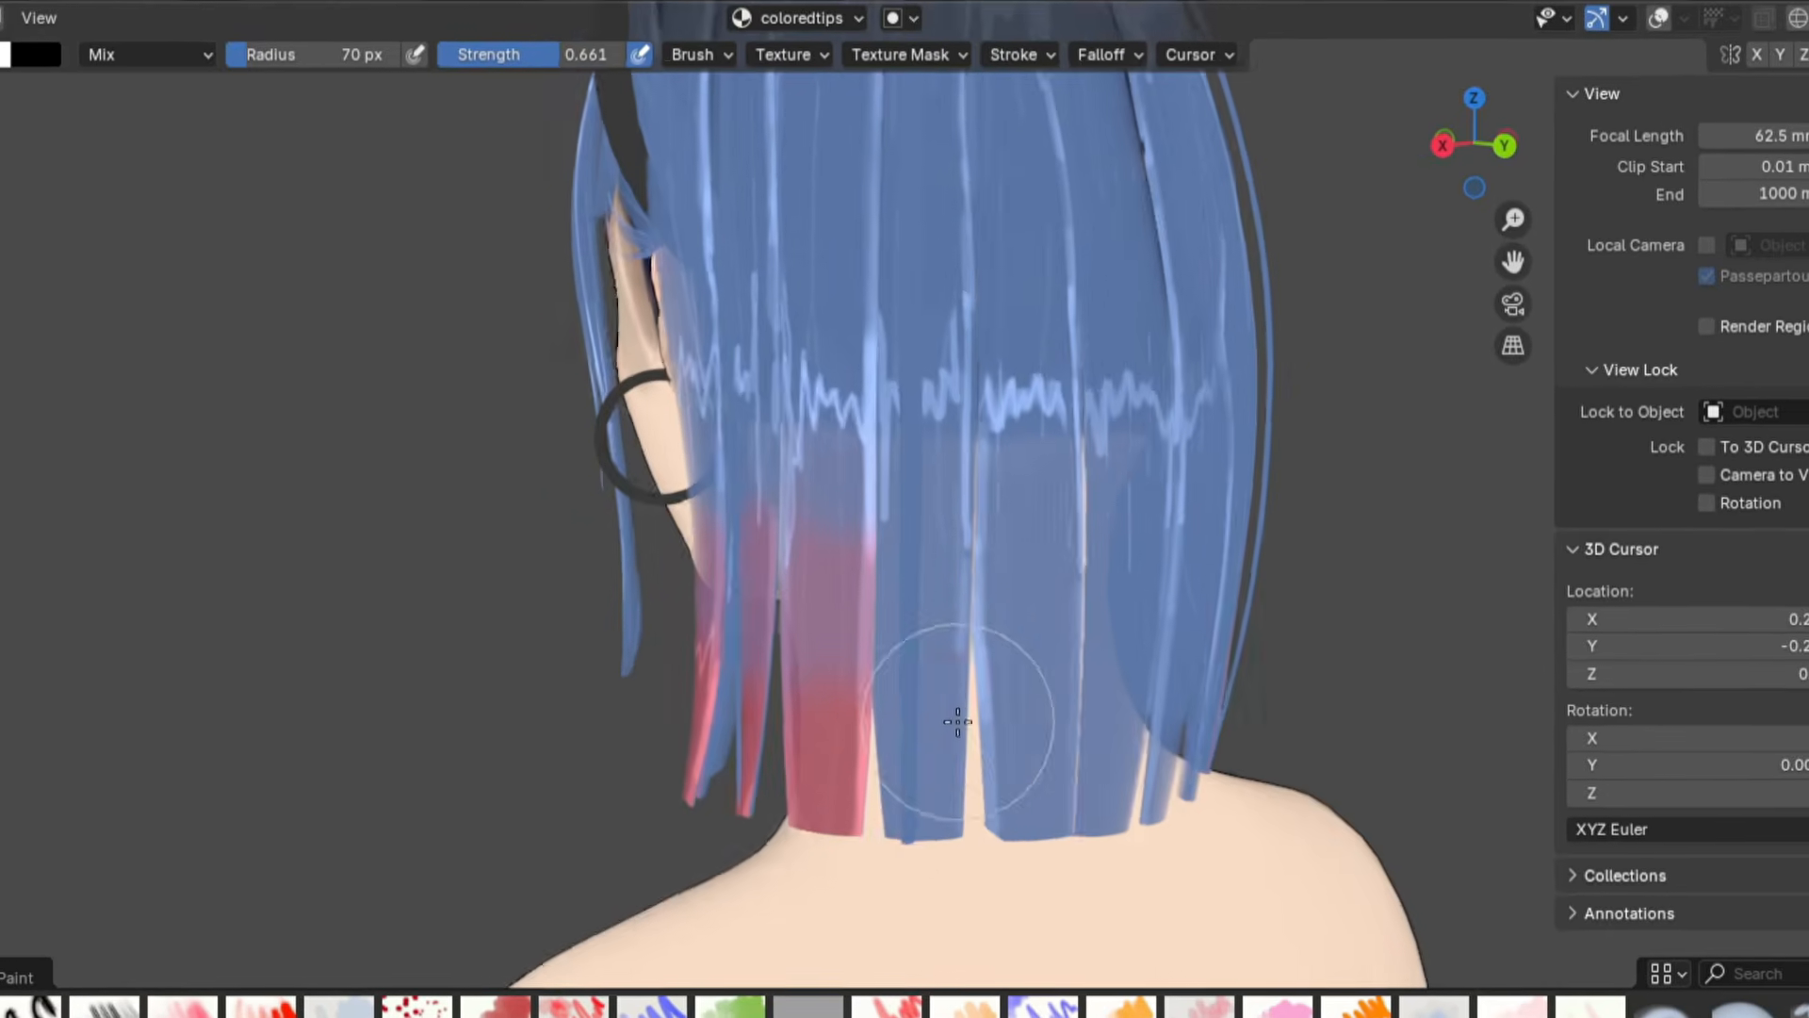
drag(957, 719, 914, 524)
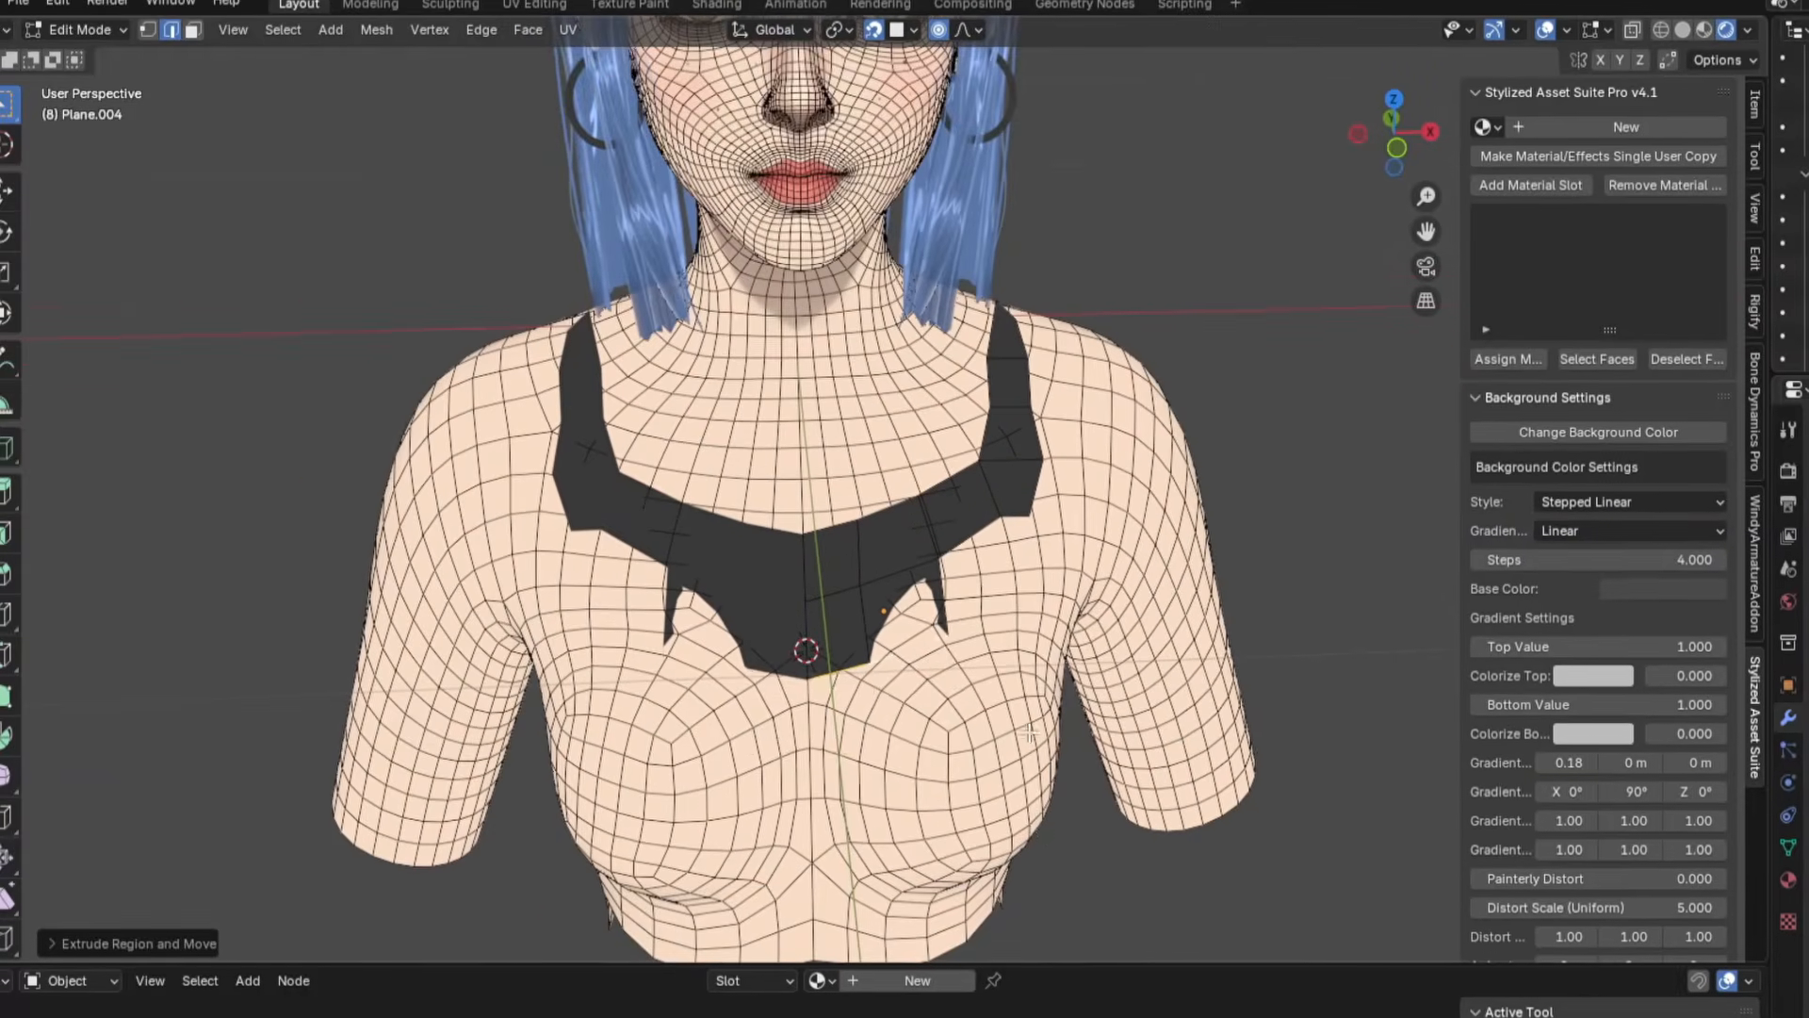
- Extrude the selected edge of the dark undershirt, and push out the shirt's chest area about 0.069 m with smooth Shrink/Fatten
key(e)
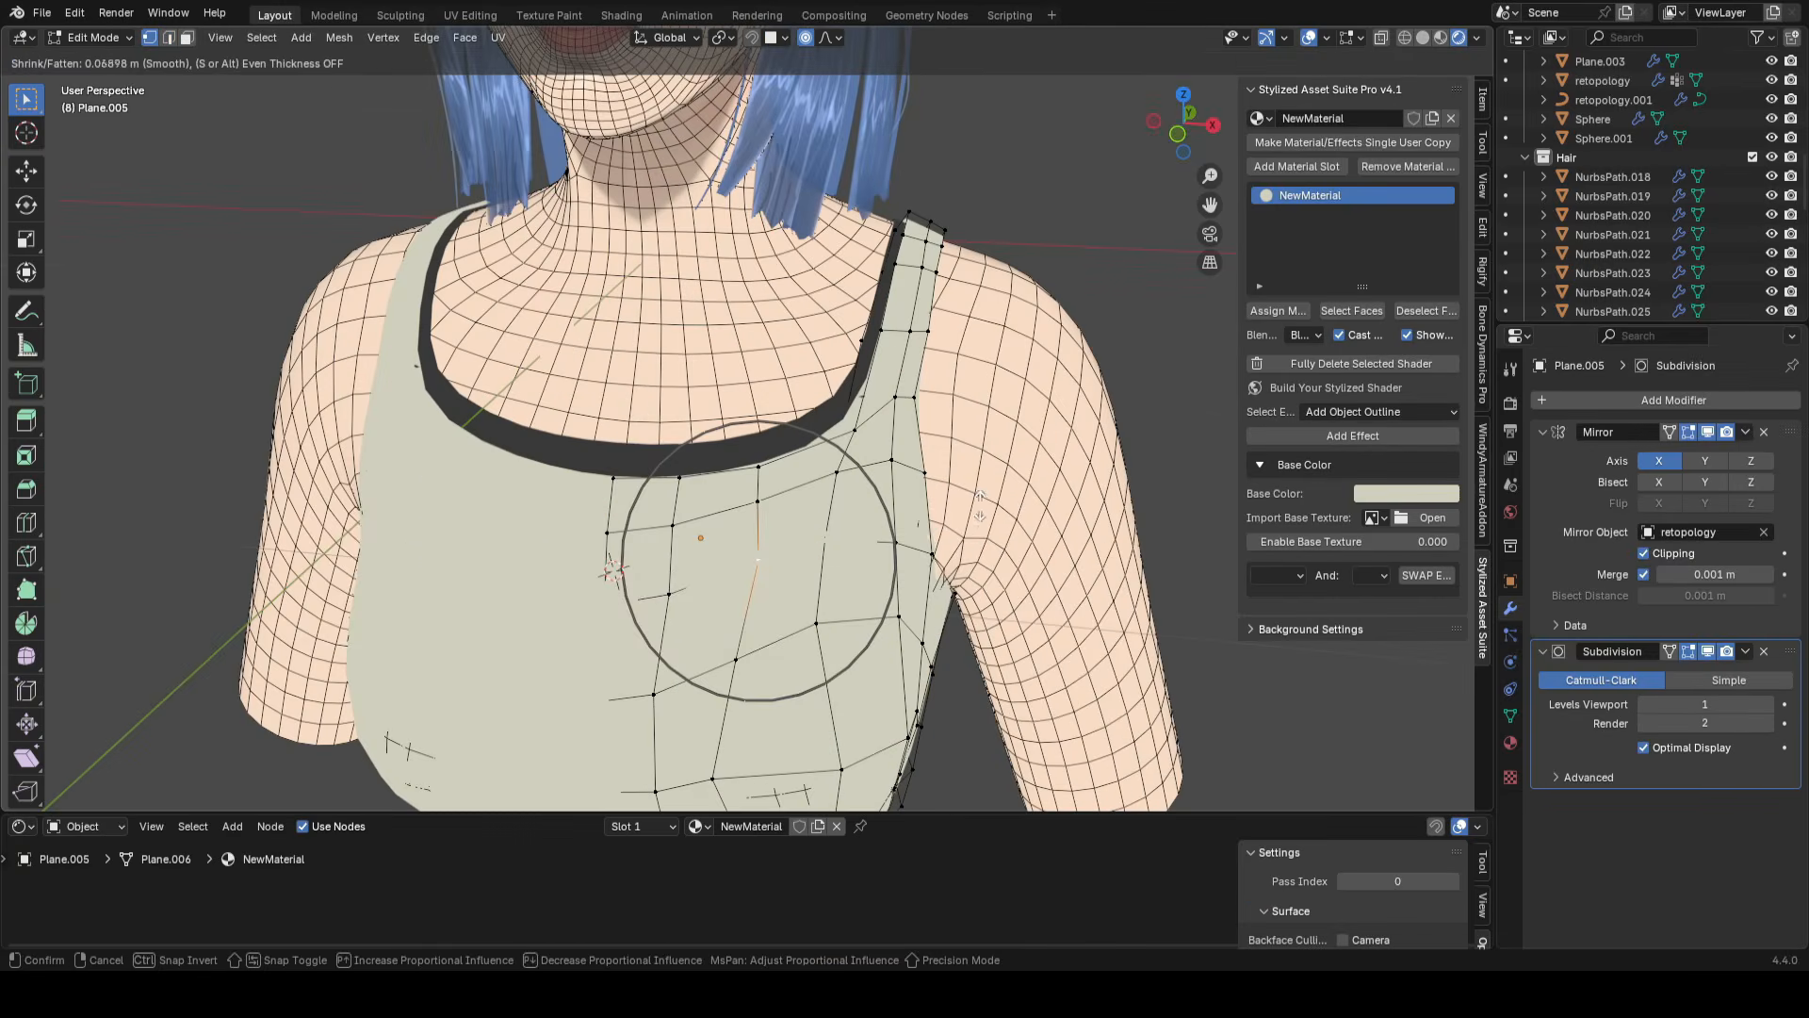
click(980, 505)
scroll(859, 412, down, 3)
key(ctrl+s)
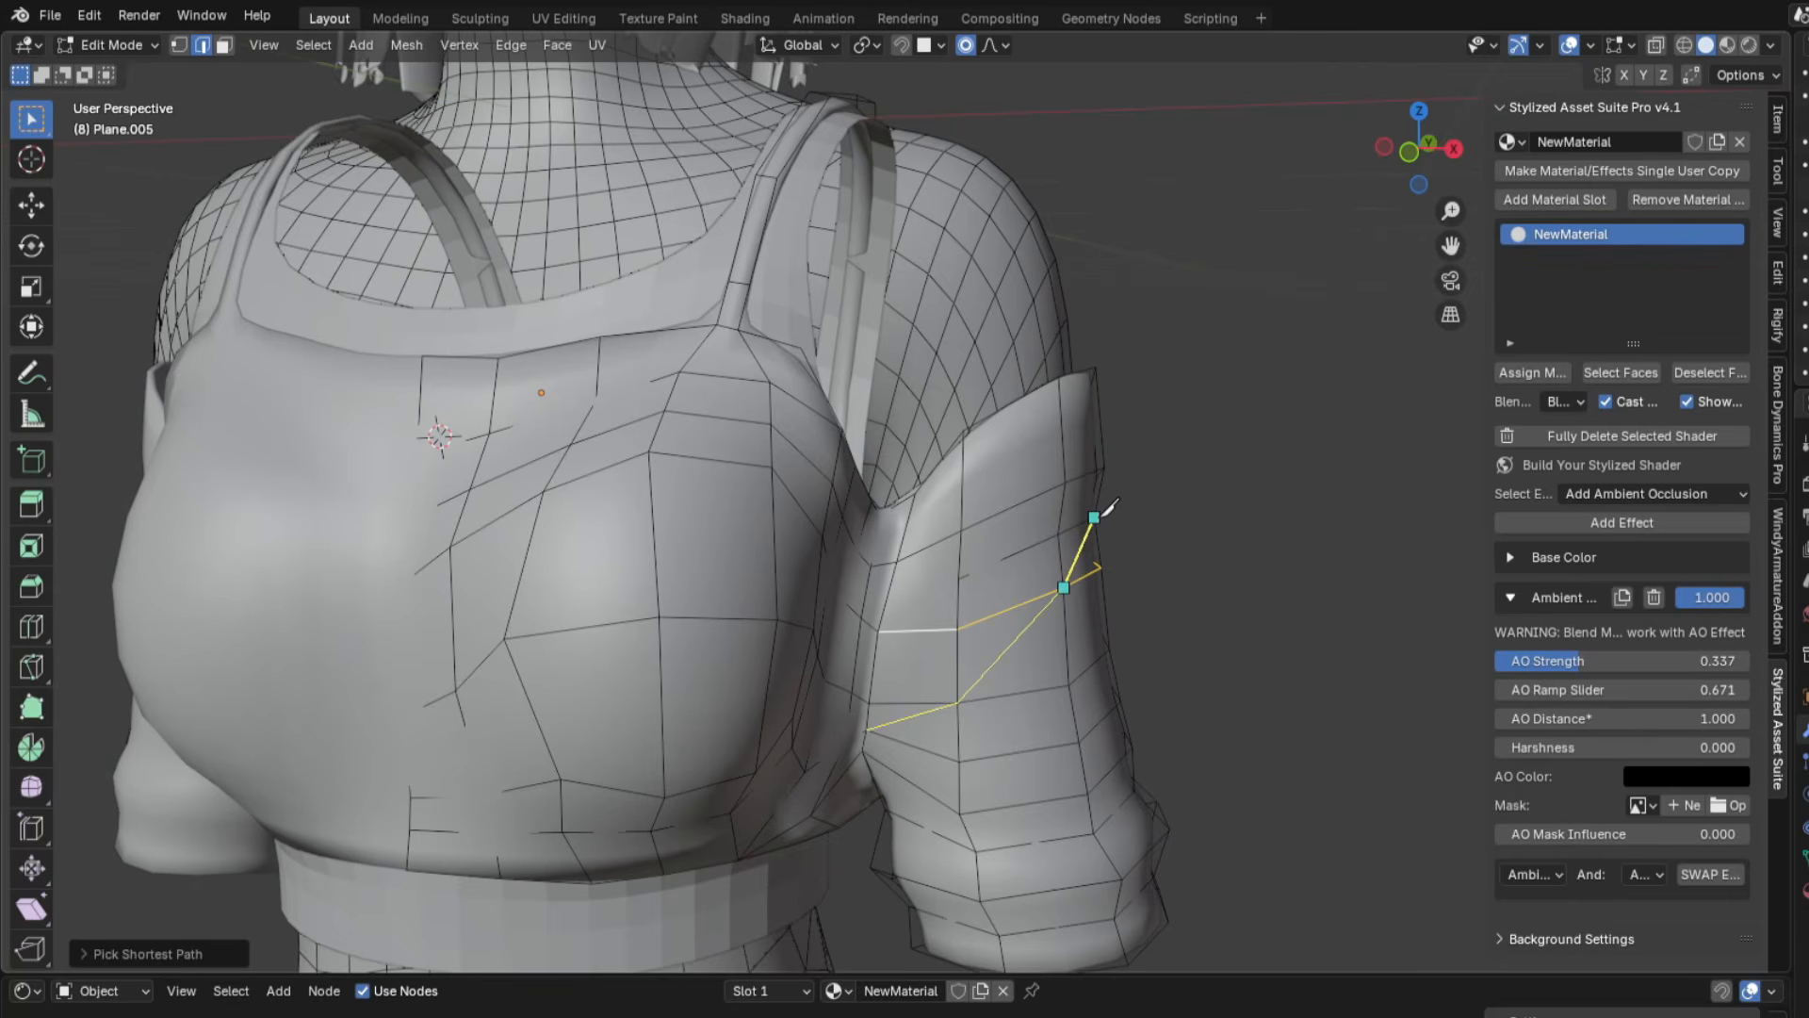
- Bevel the selected edge path running around the upper part of the shirt sleeve
middle_drag(1099, 517, 1046, 674)
ctrl+click(1044, 607)
key(ctrl+b)
click(1304, 671)
- Shape an overhanging cloth fold on the sleeve by shrinking/fattening and rotating the edge path below the bevel
middle_drag(1178, 622, 1319, 608)
middle_drag(1078, 625, 989, 641)
ctrl+click(1117, 589)
key(alt+s)
click(1225, 651)
key(r)
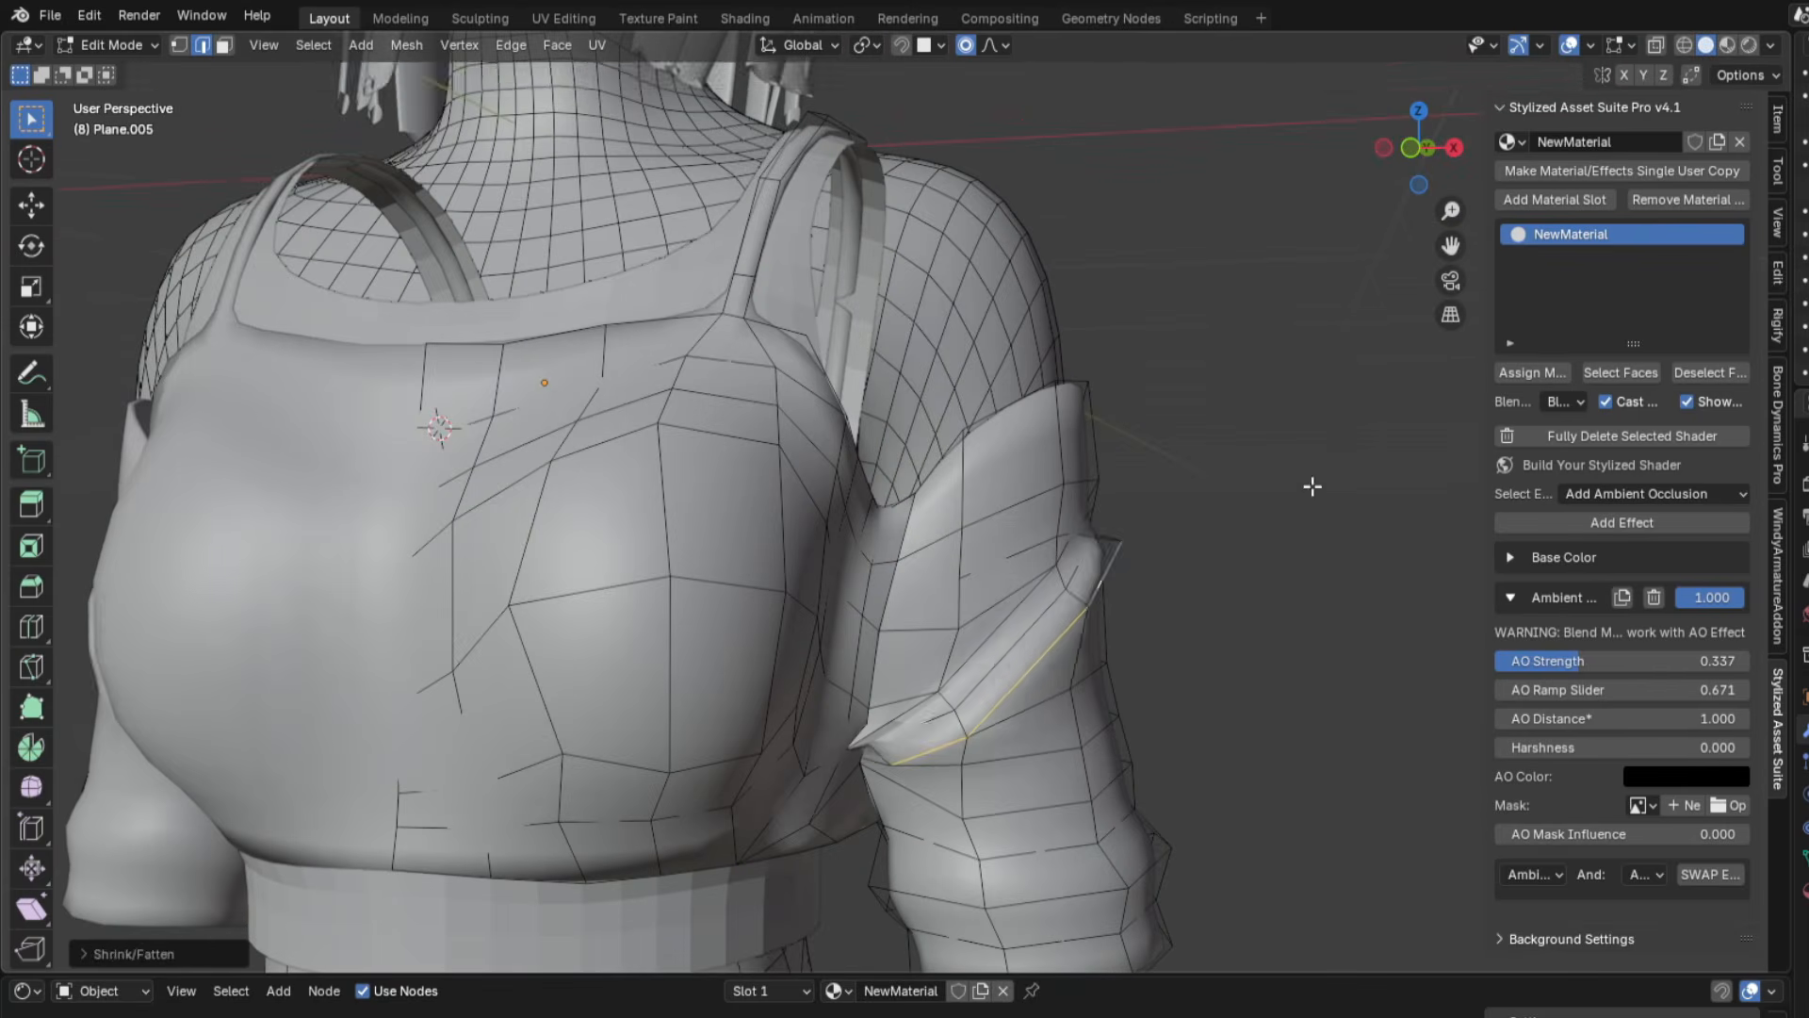
scroll(1263, 547, down, 4)
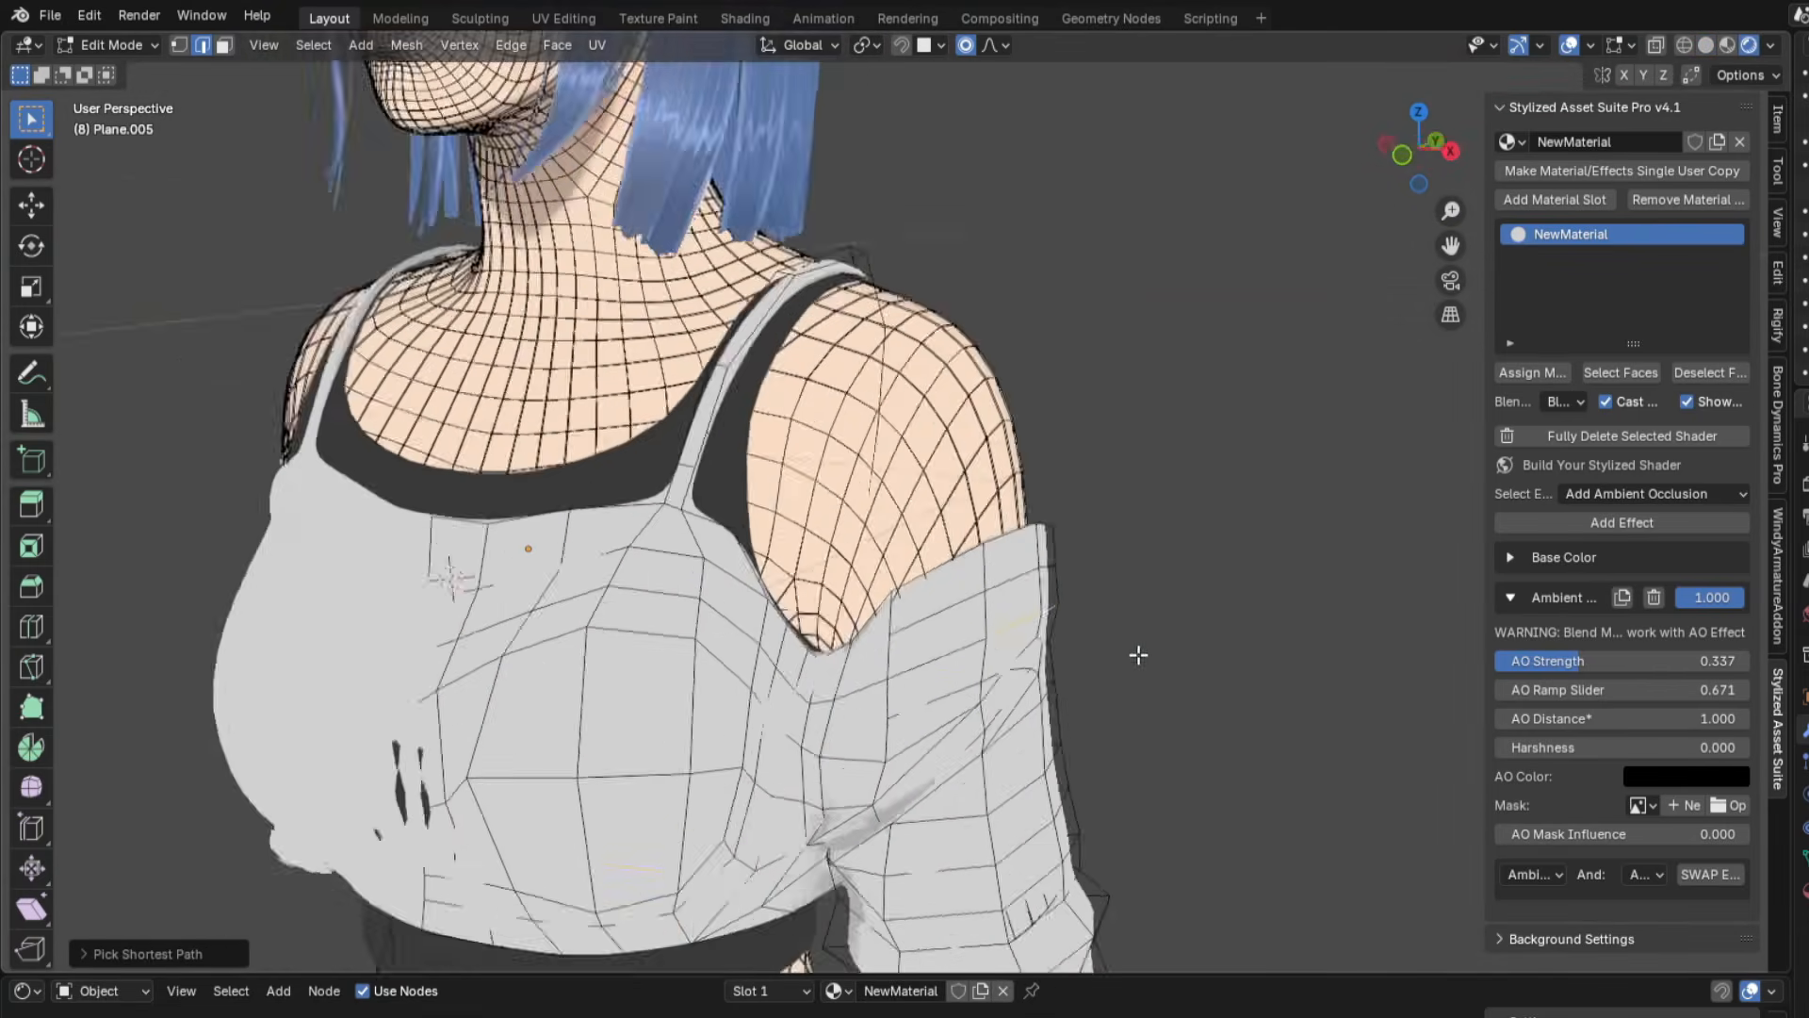
- Unwrap the whole shirt mesh with the angle-based method
middle_drag(1138, 655, 1183, 585)
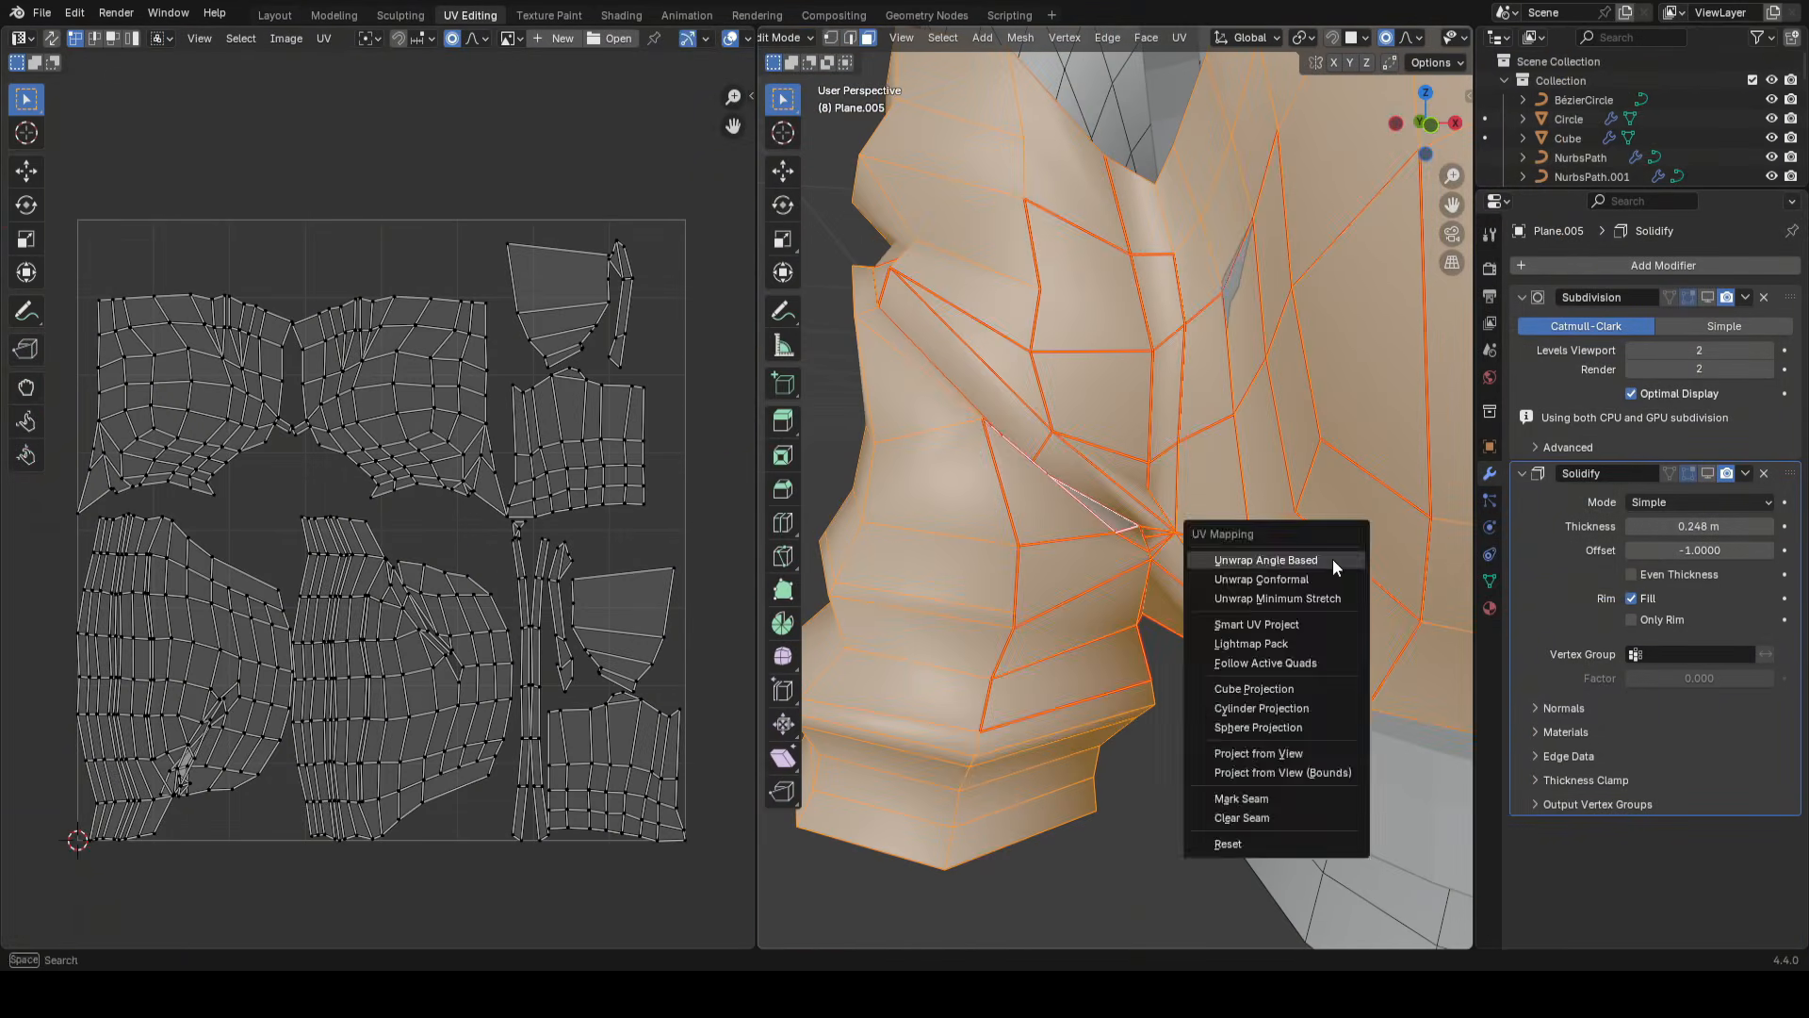
click(1332, 558)
scroll(584, 679, up, 2)
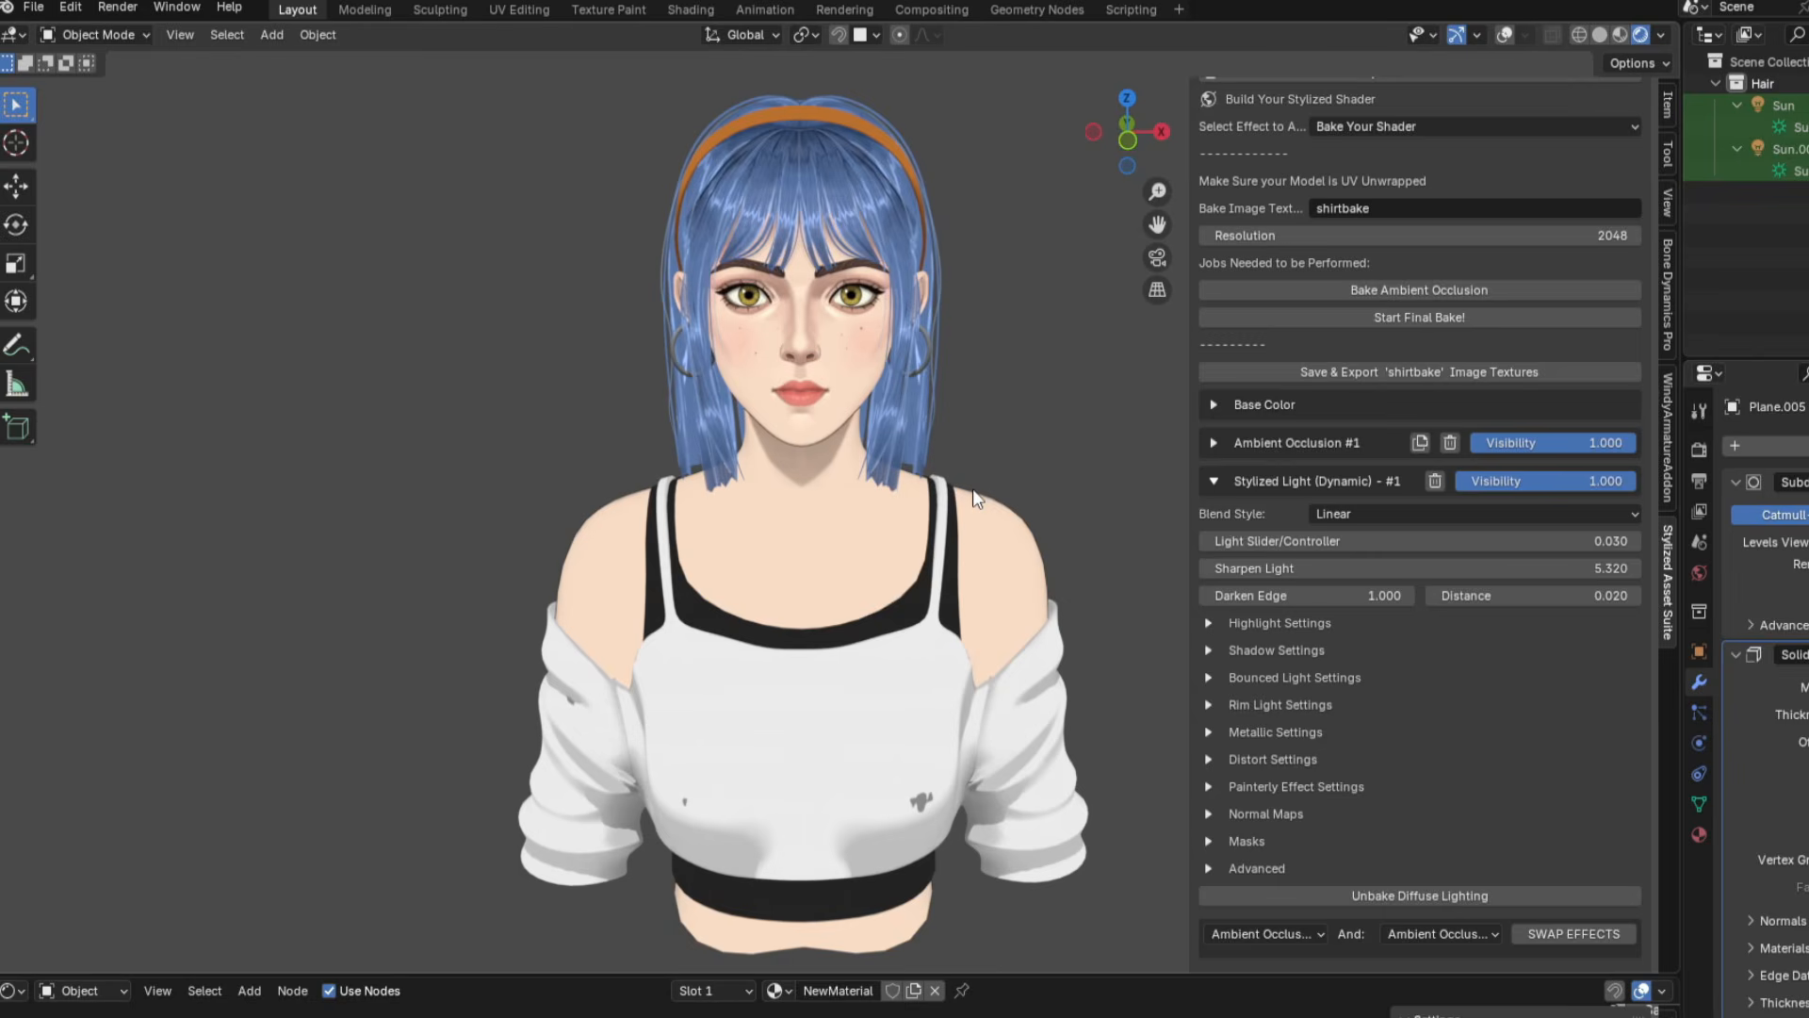
- Create a light mask texture from the shirt's Stylized Light effect, and add an HSL effect with a mask to its shader
click(1208, 869)
scroll(1366, 848, down, 2)
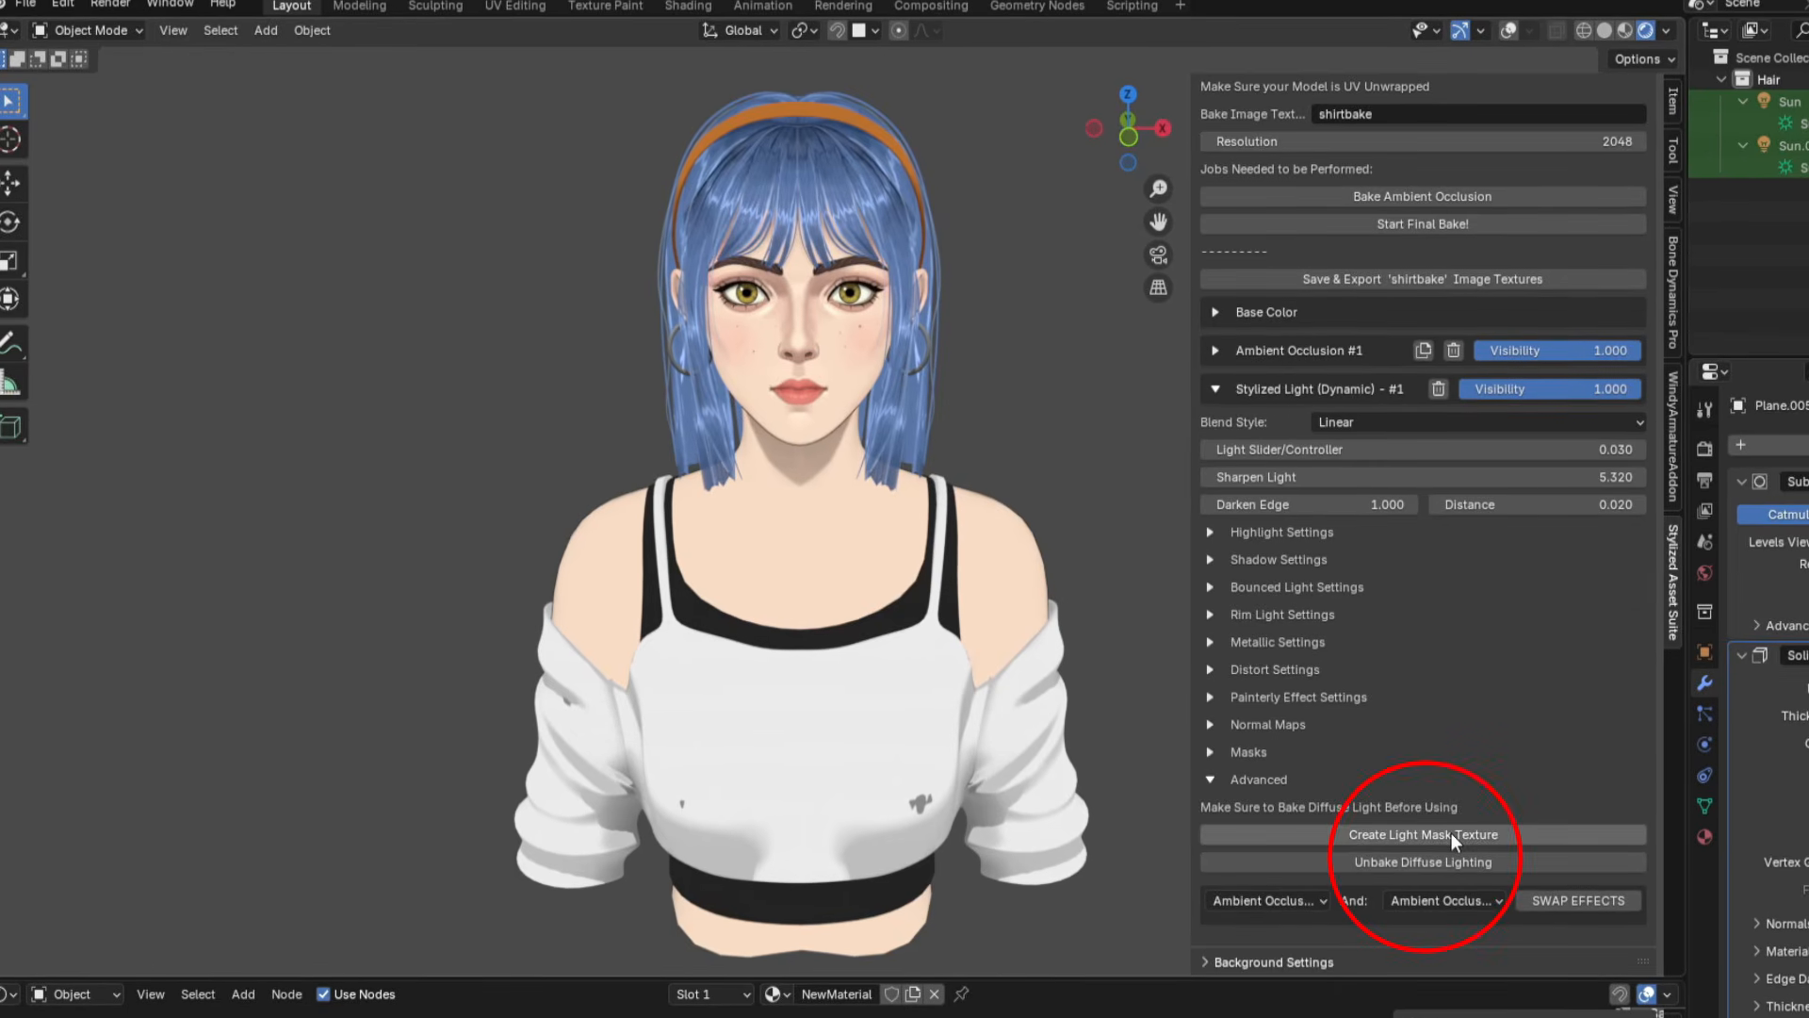
scroll(1327, 765, up, 10)
click(1468, 429)
click(1438, 578)
click(1426, 457)
click(1218, 569)
scroll(1319, 612, down, 5)
click(1374, 744)
click(1429, 777)
drag(1545, 744, 1649, 743)
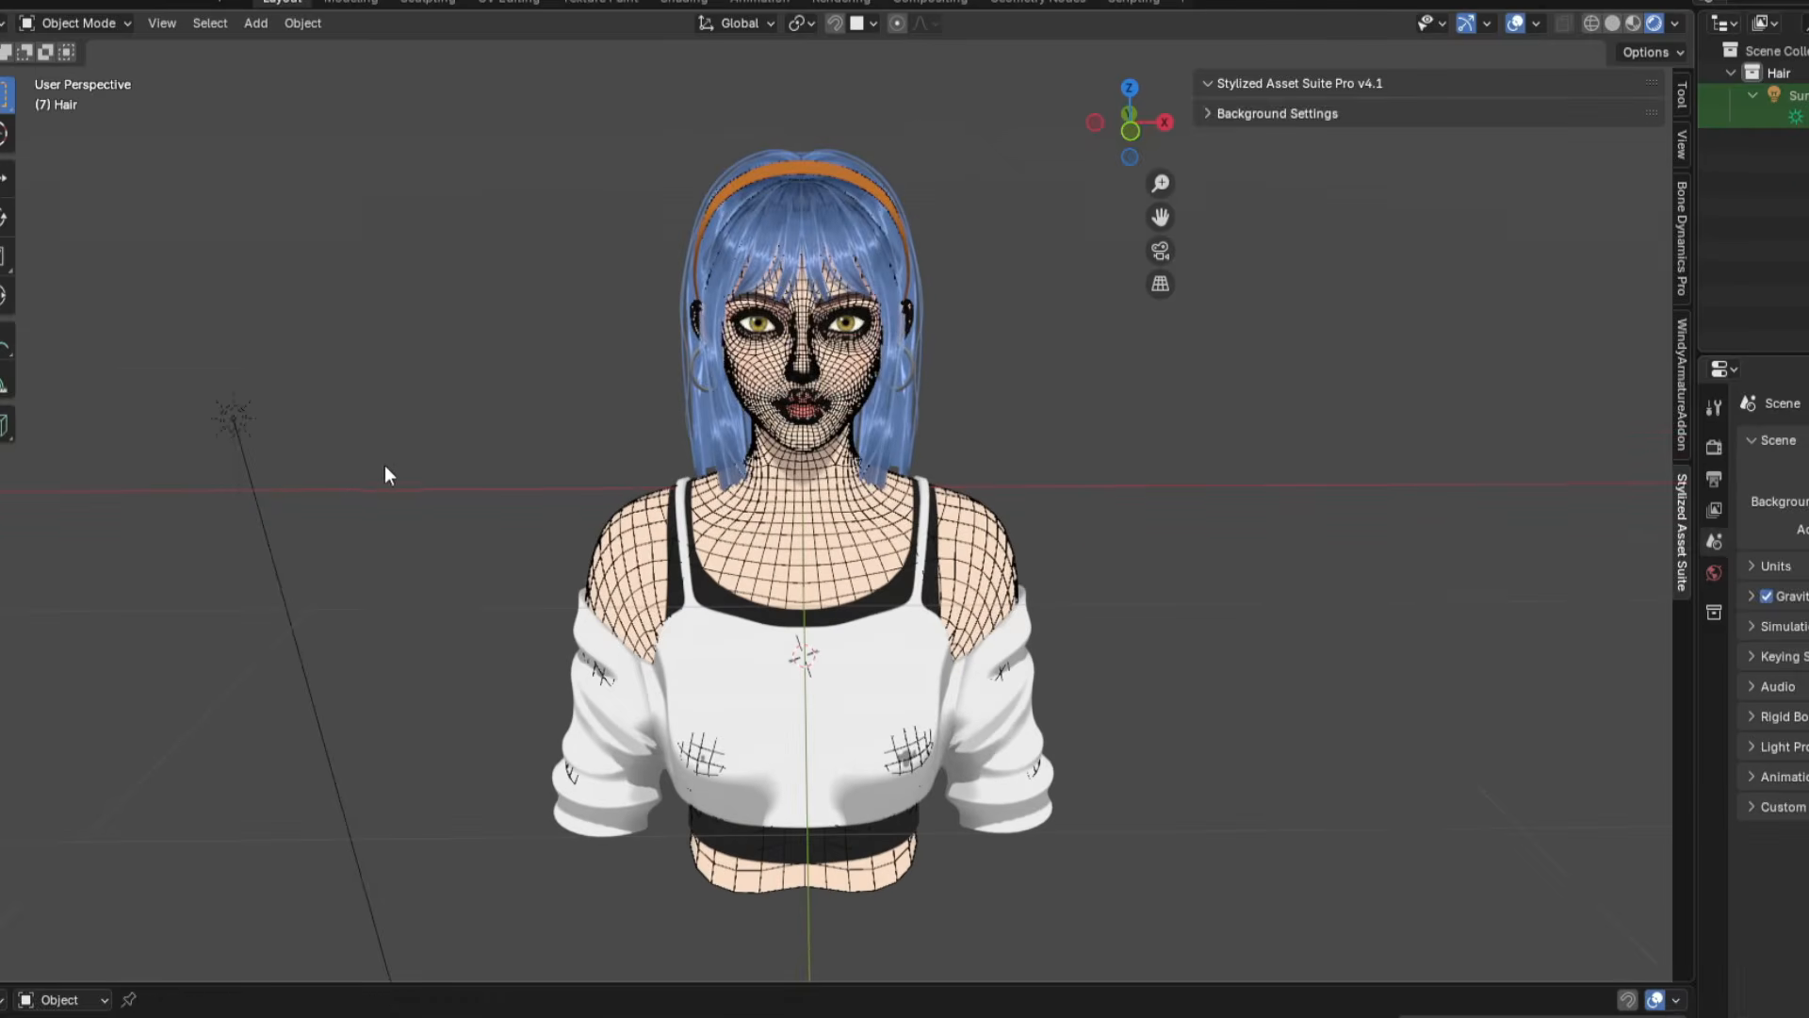
- Select the sun light beside the character, and configure the mask settings of the shirt's Stylized Light effect
click(234, 419)
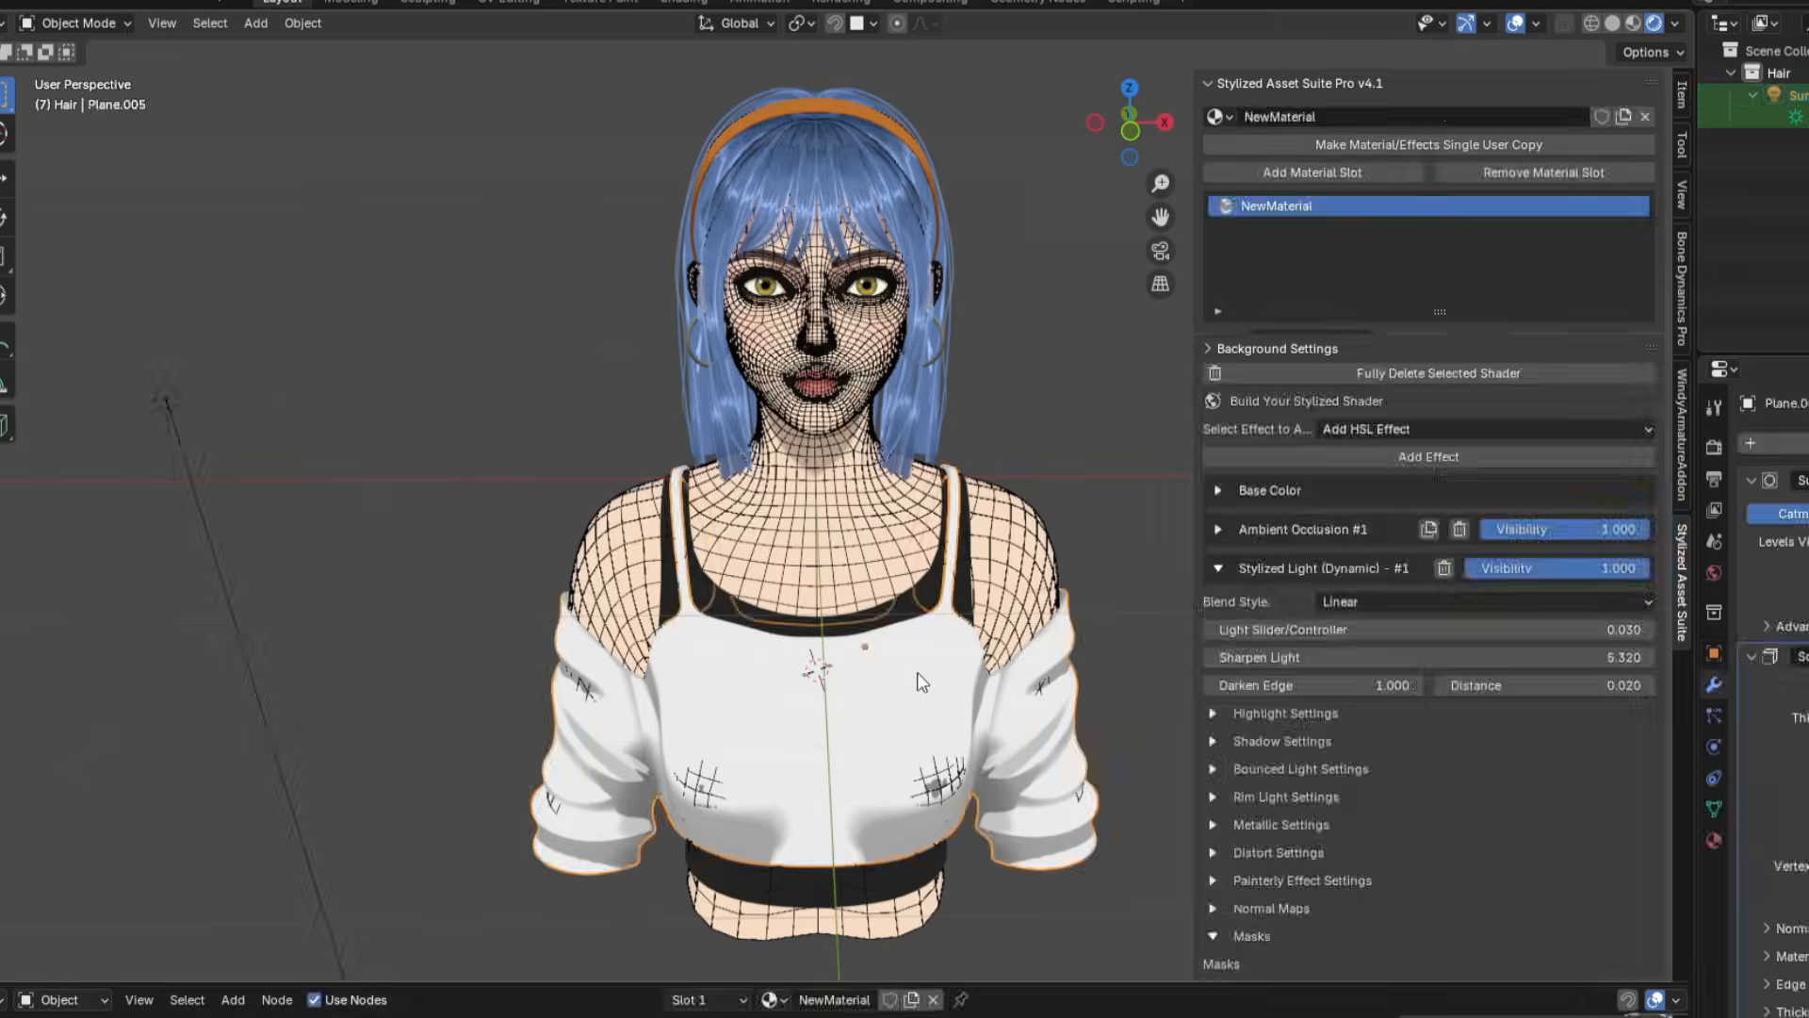
scroll(1411, 885, down, 5)
click(1367, 891)
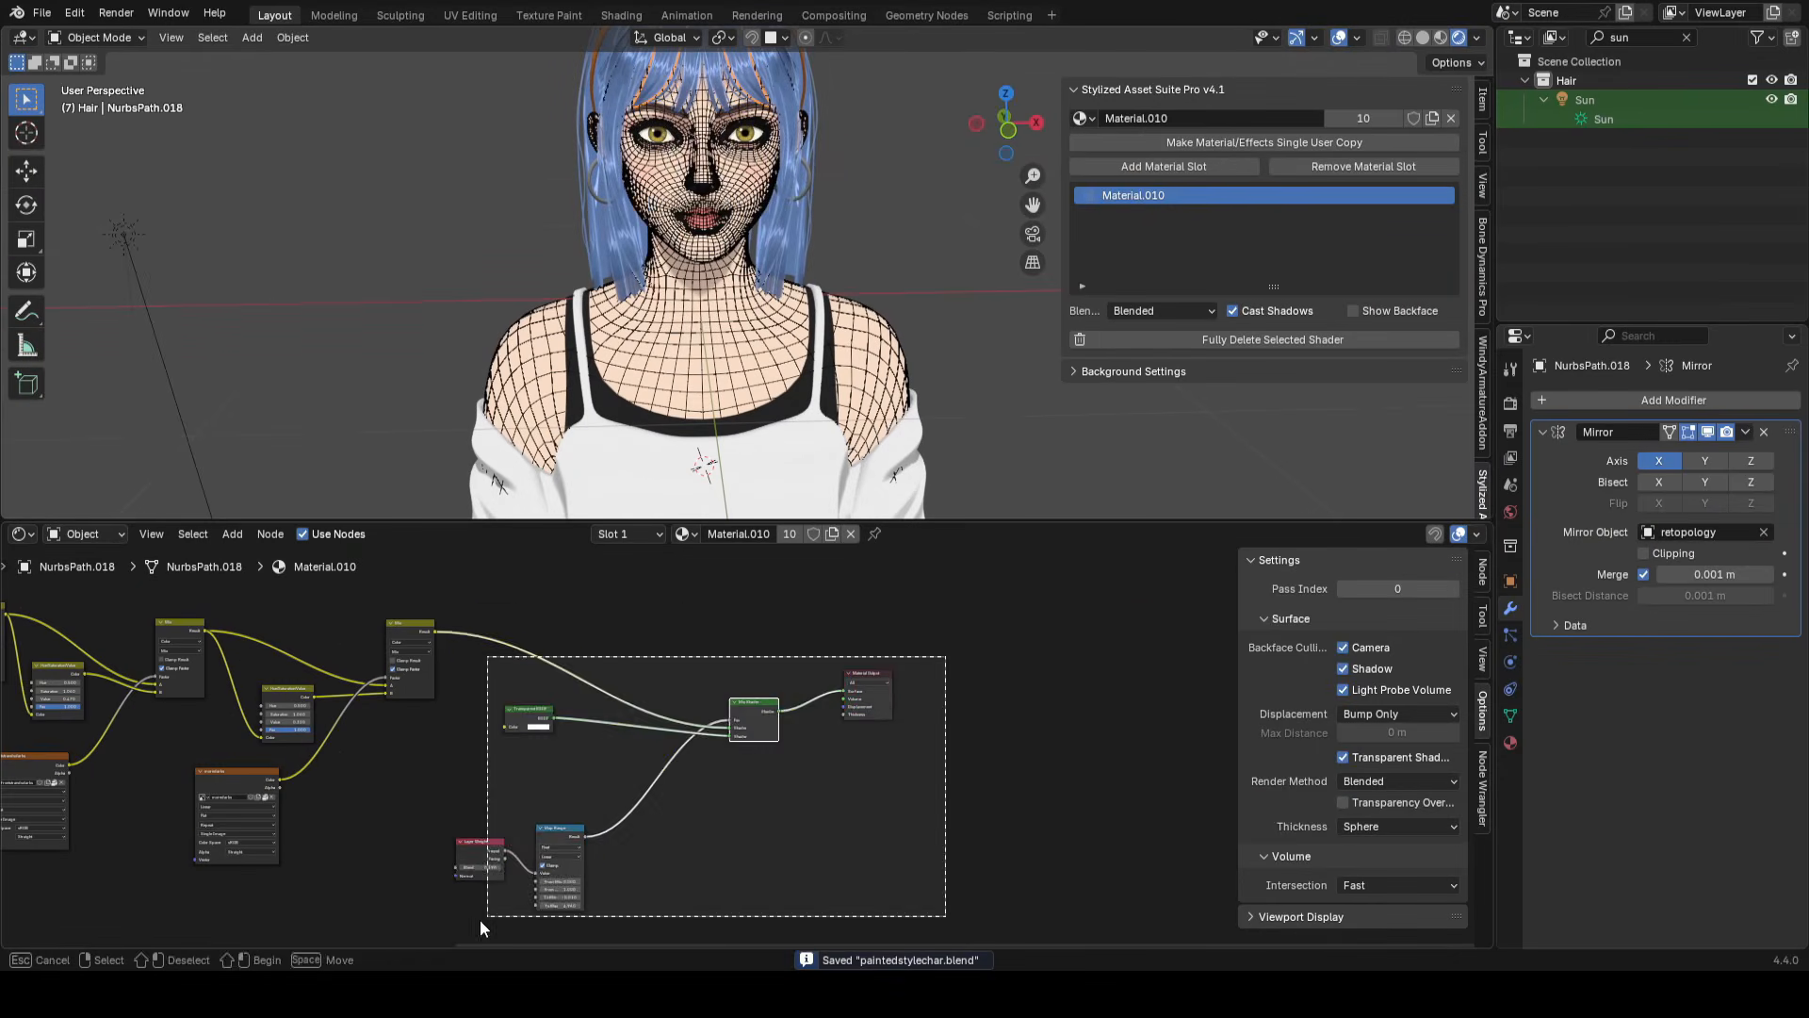
- Build a Diffuse BSDF, Shader to RGB and Color Ramp chain in hair Material.010, and narrow the ramp's black-to-white transition
scroll(596, 704, up, 2)
middle_drag(597, 703, 638, 747)
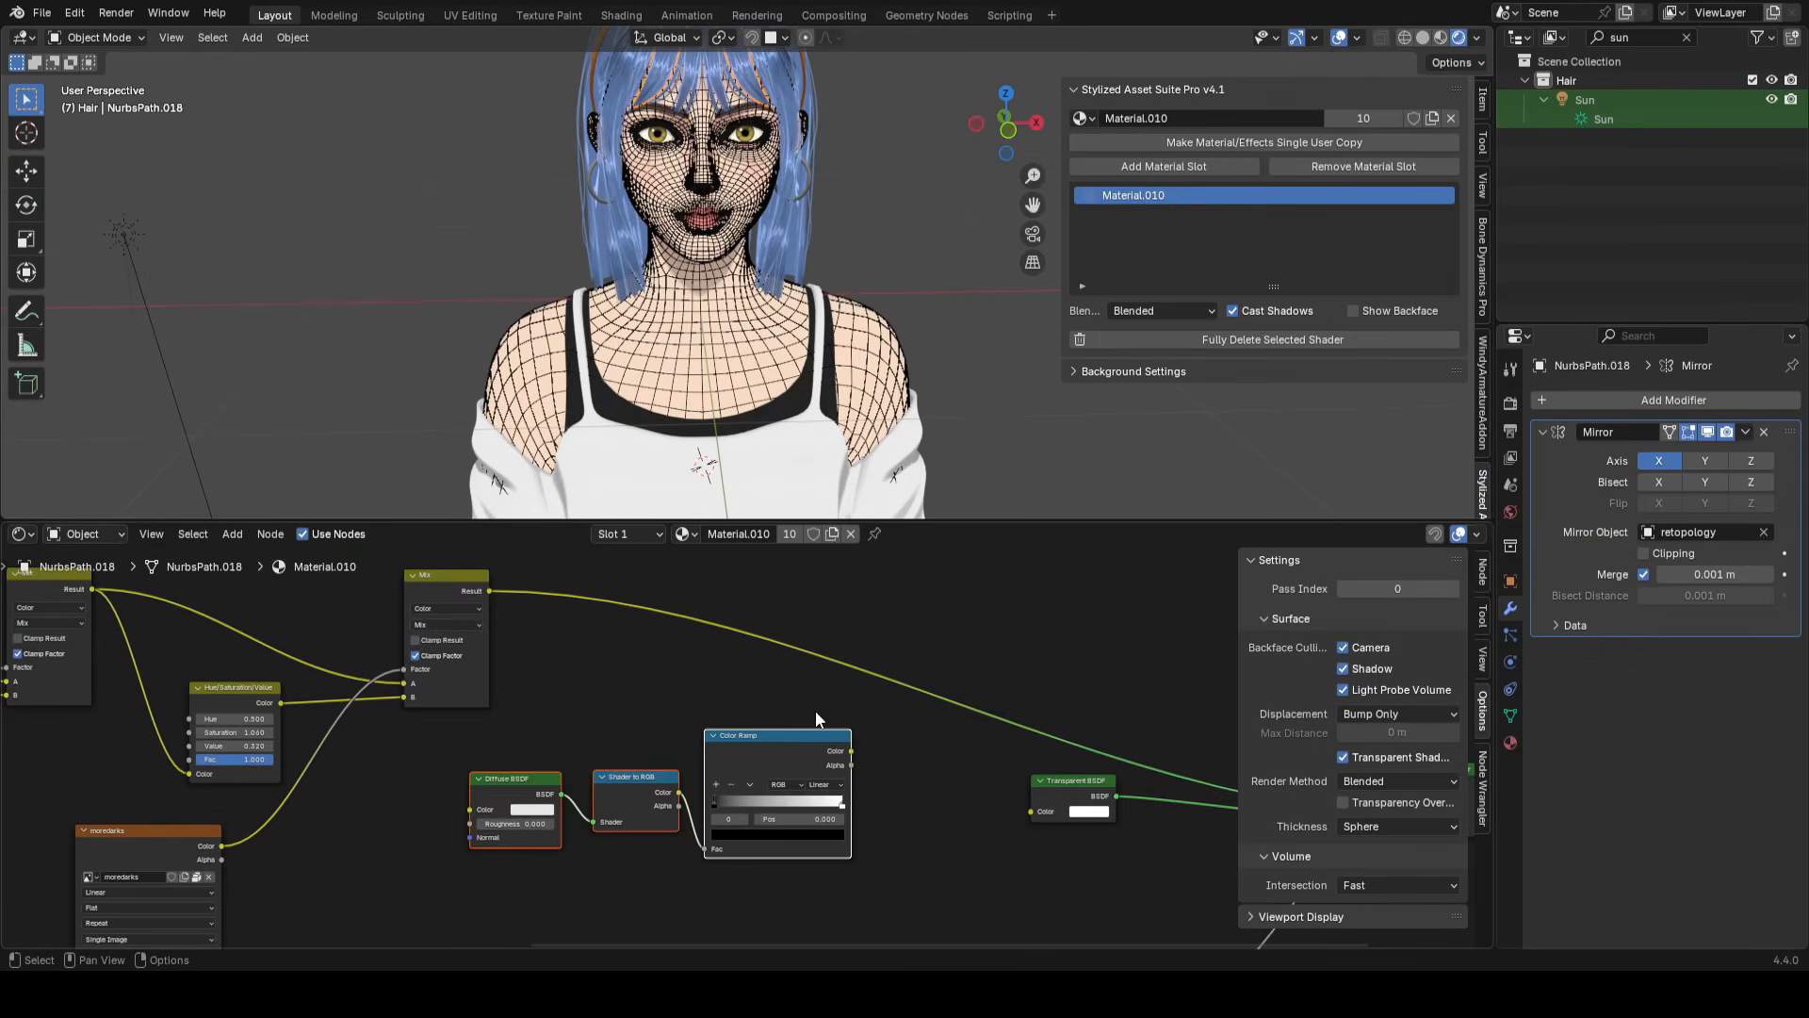
scroll(859, 702, up, 1)
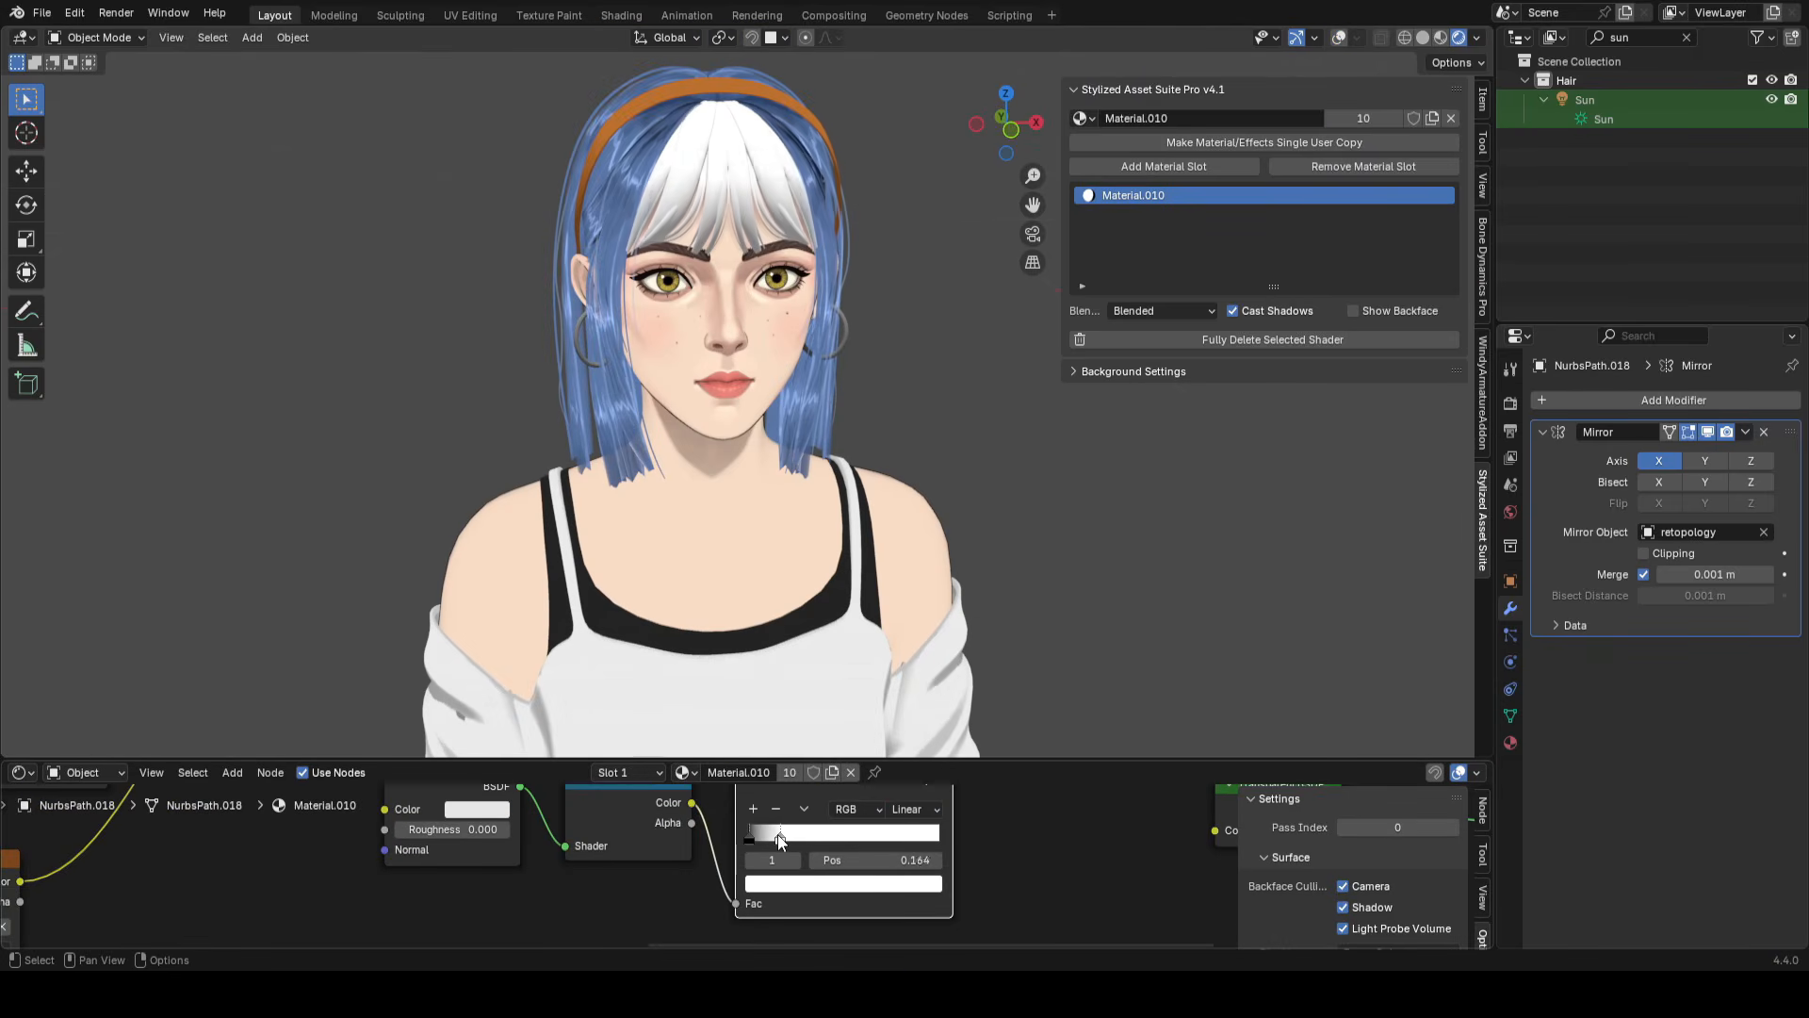
middle_drag(660, 876, 593, 910)
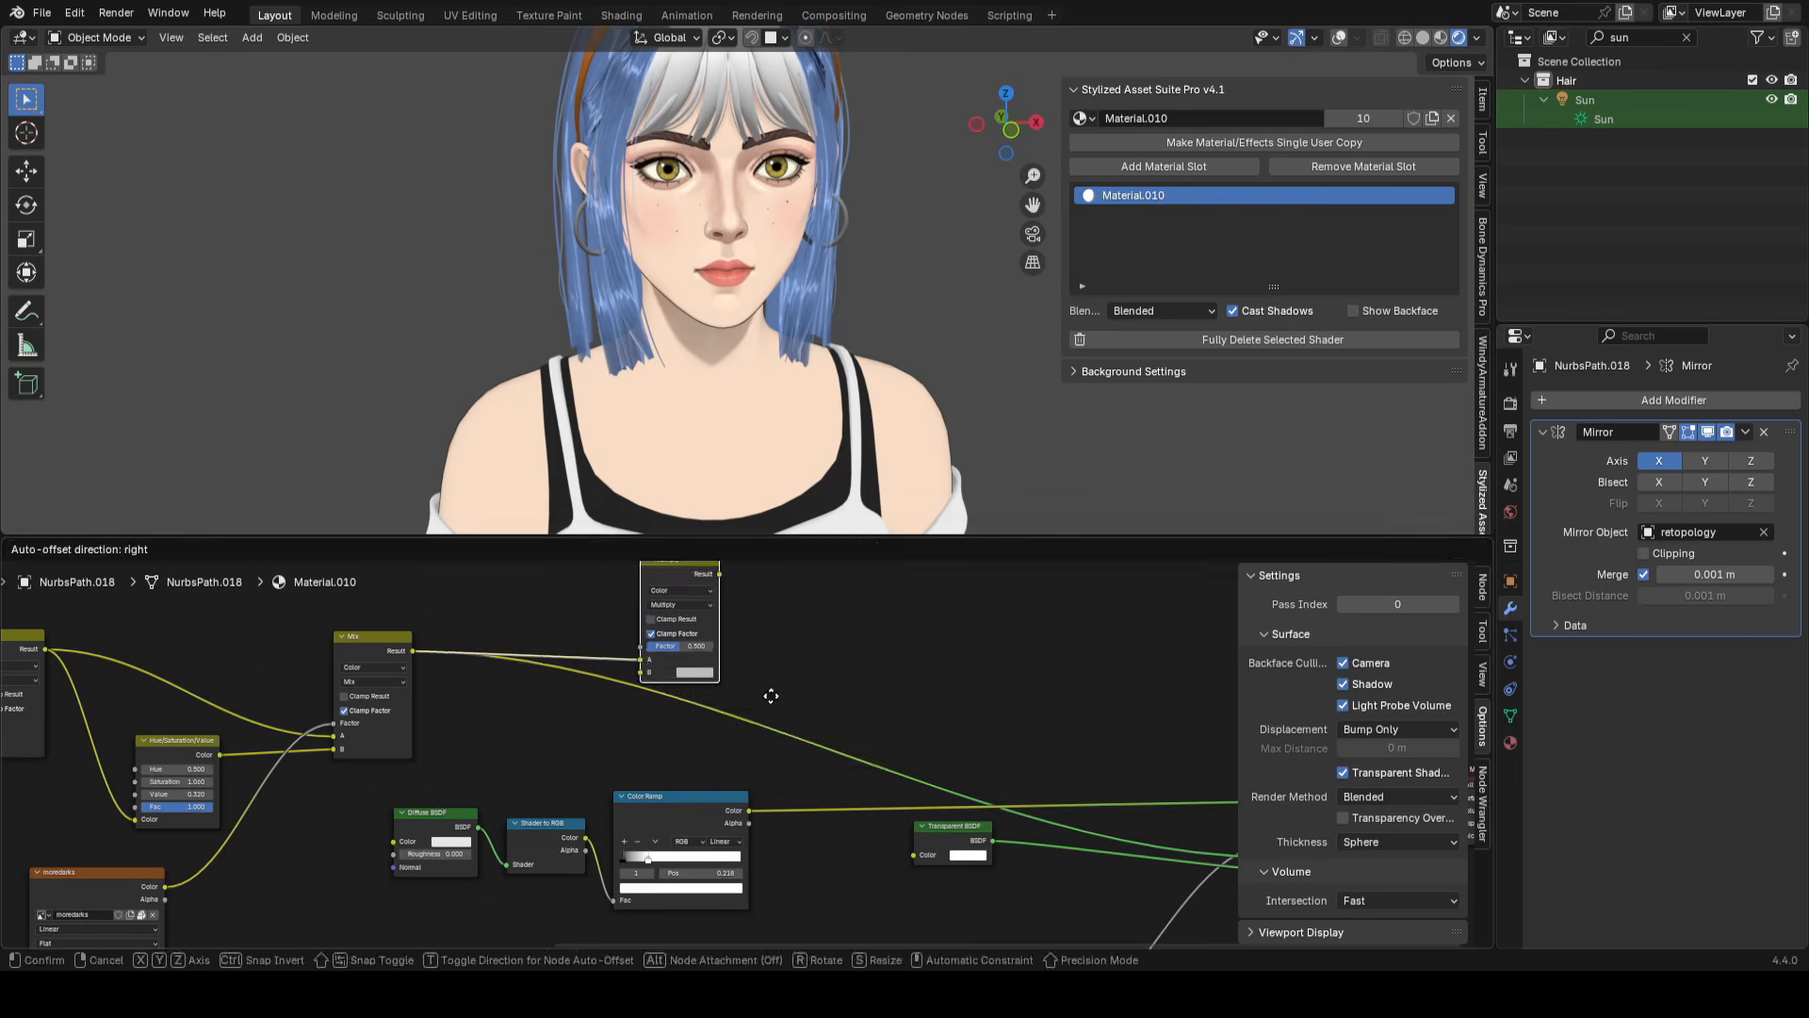
- Combine the ramp shading with the hair colour through a Multiply mix node, and reuse the lighting node group in the backhairmains material
middle_drag(801, 769, 739, 740)
scroll(739, 741, down, 2)
scroll(773, 744, up, 1)
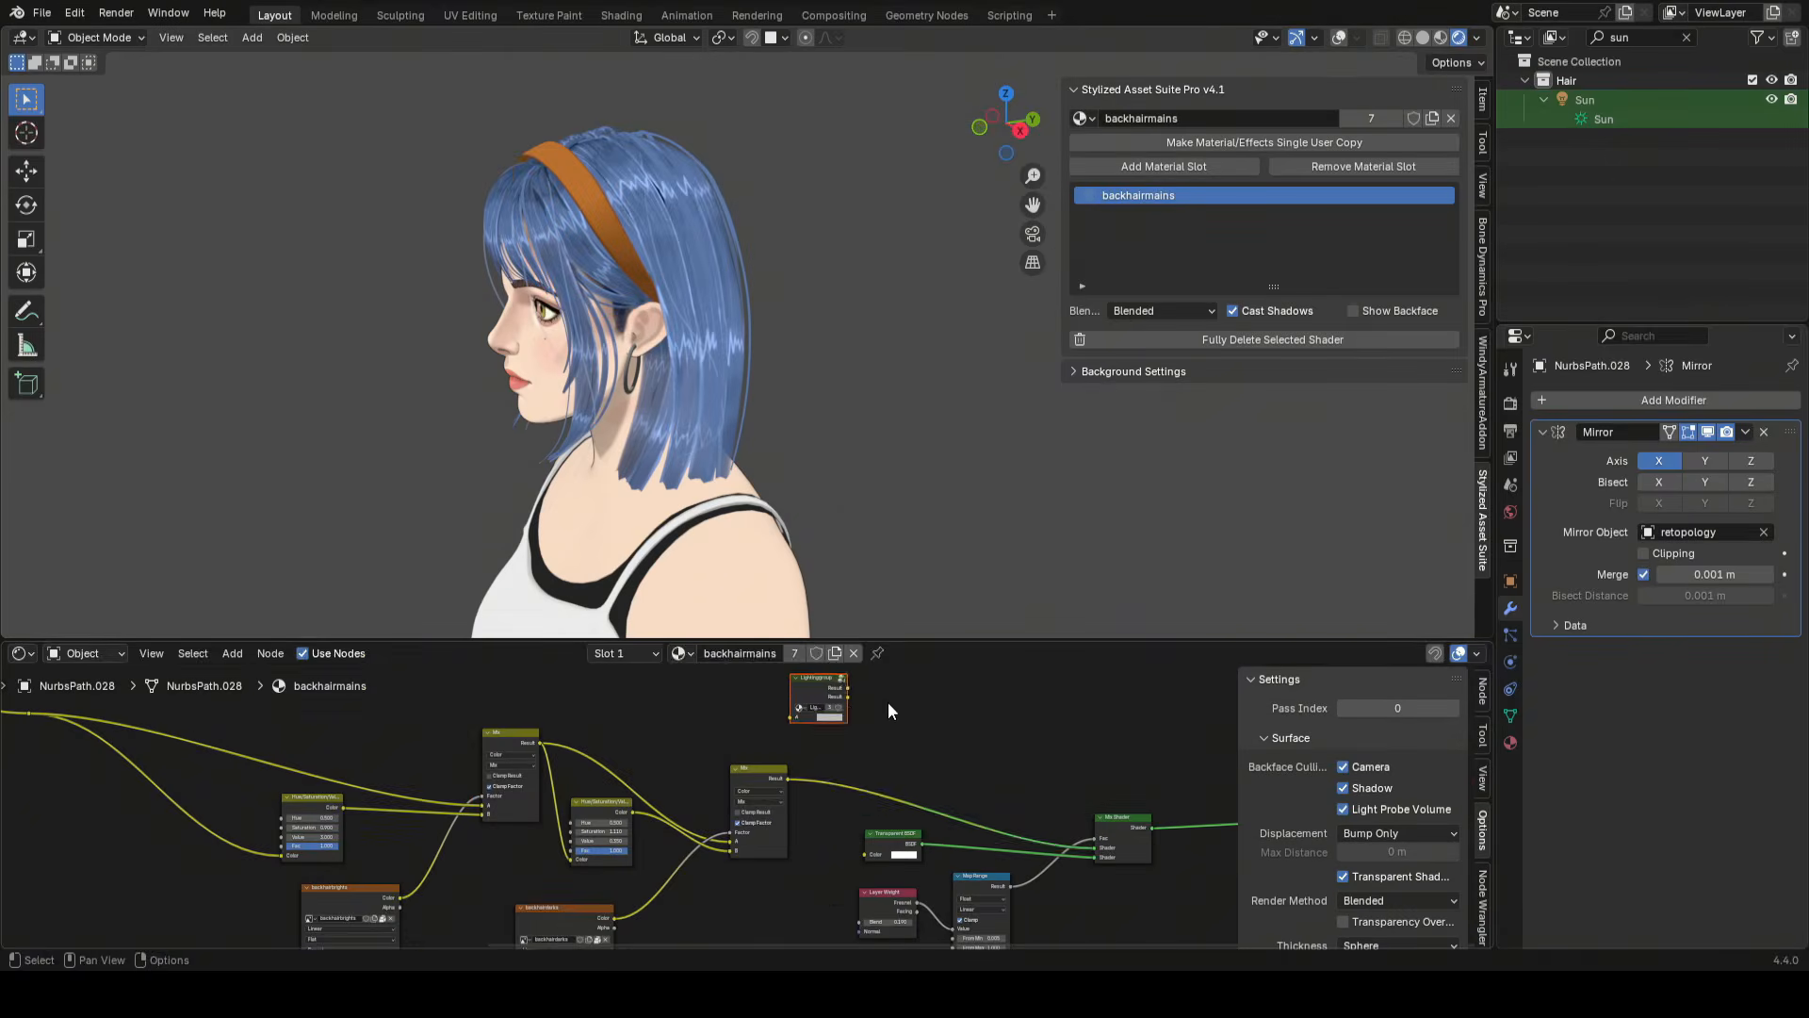
key(Tab)
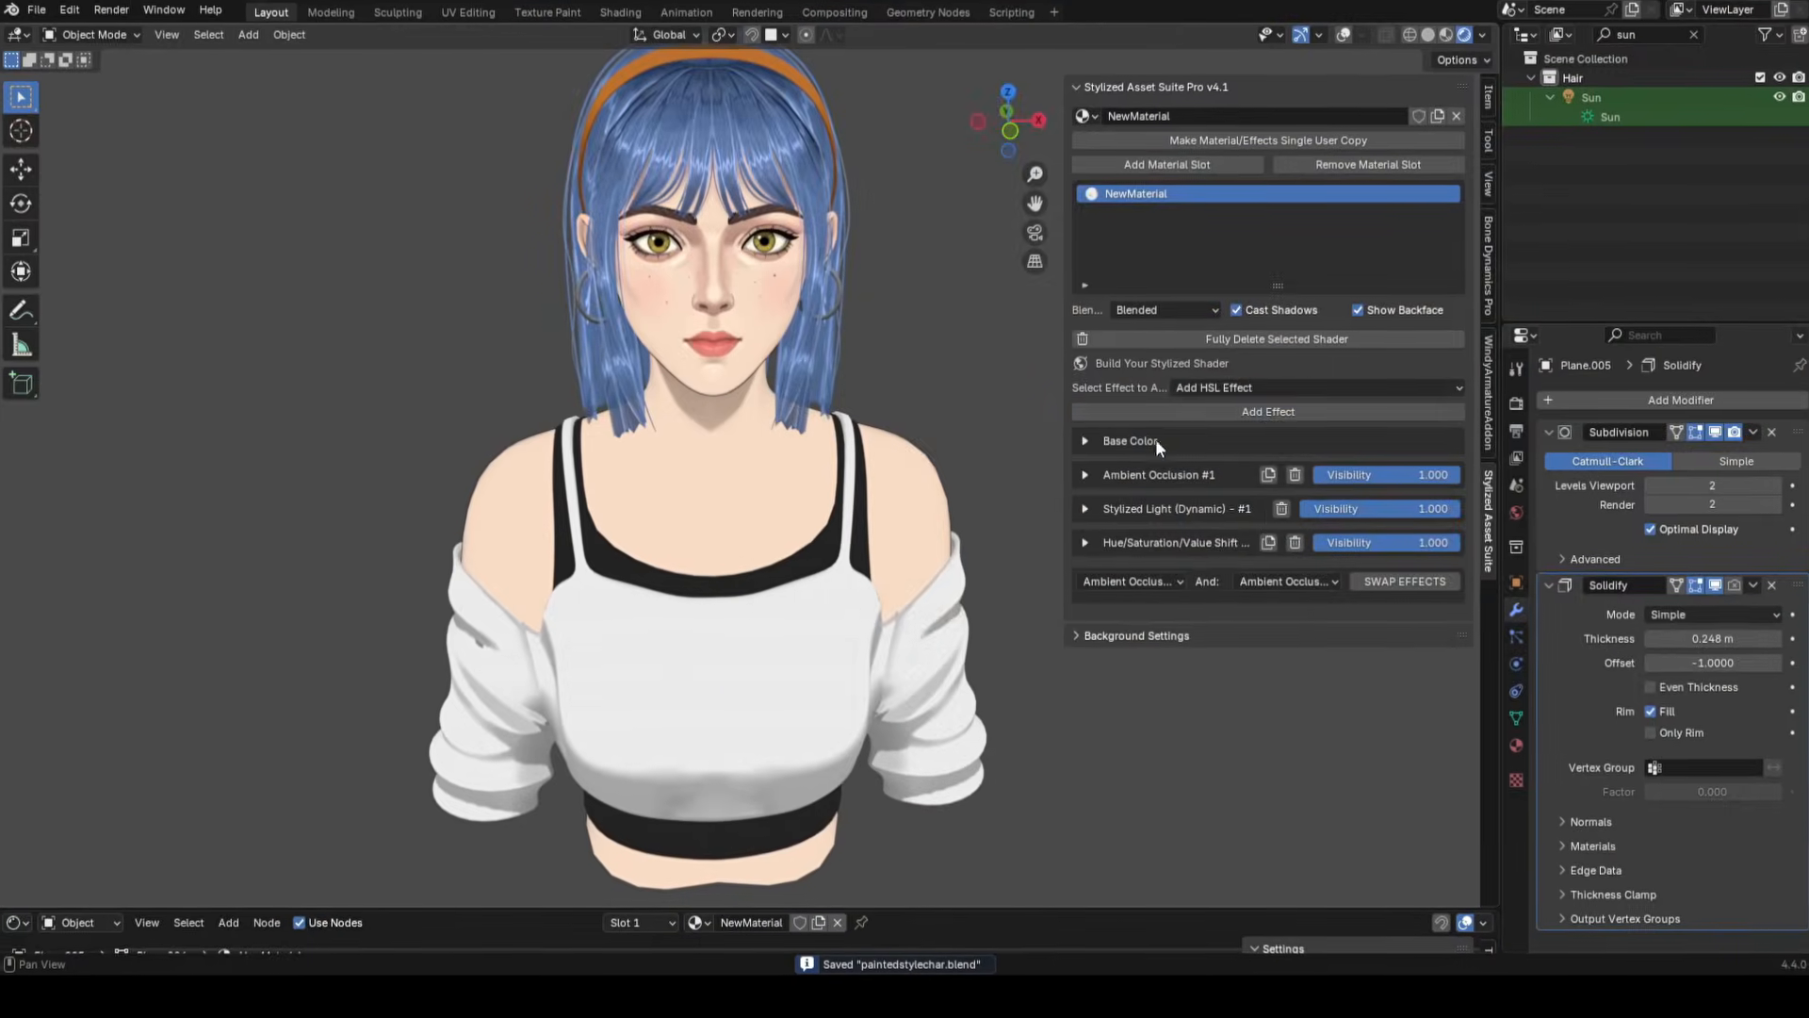
- Add another HSL effect to the shirt shader and give it a new 4096 px mask image named shirtdarks
click(1155, 411)
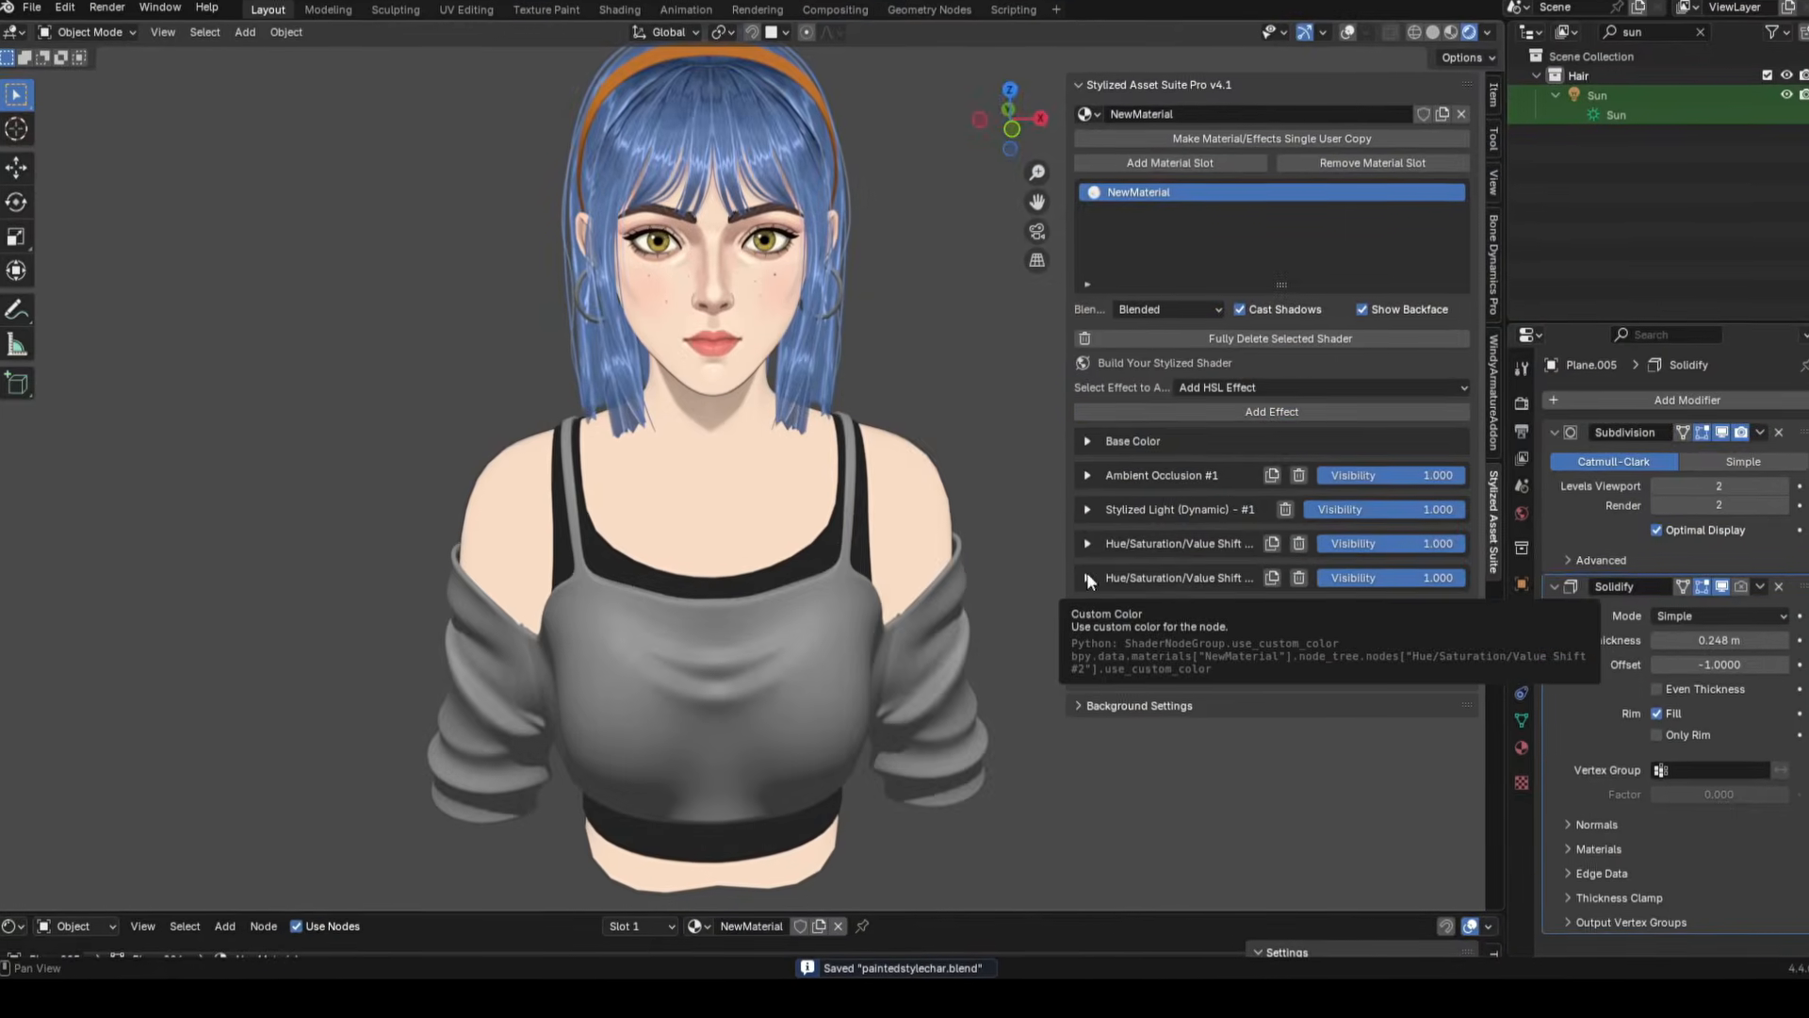
click(1089, 579)
click(1207, 682)
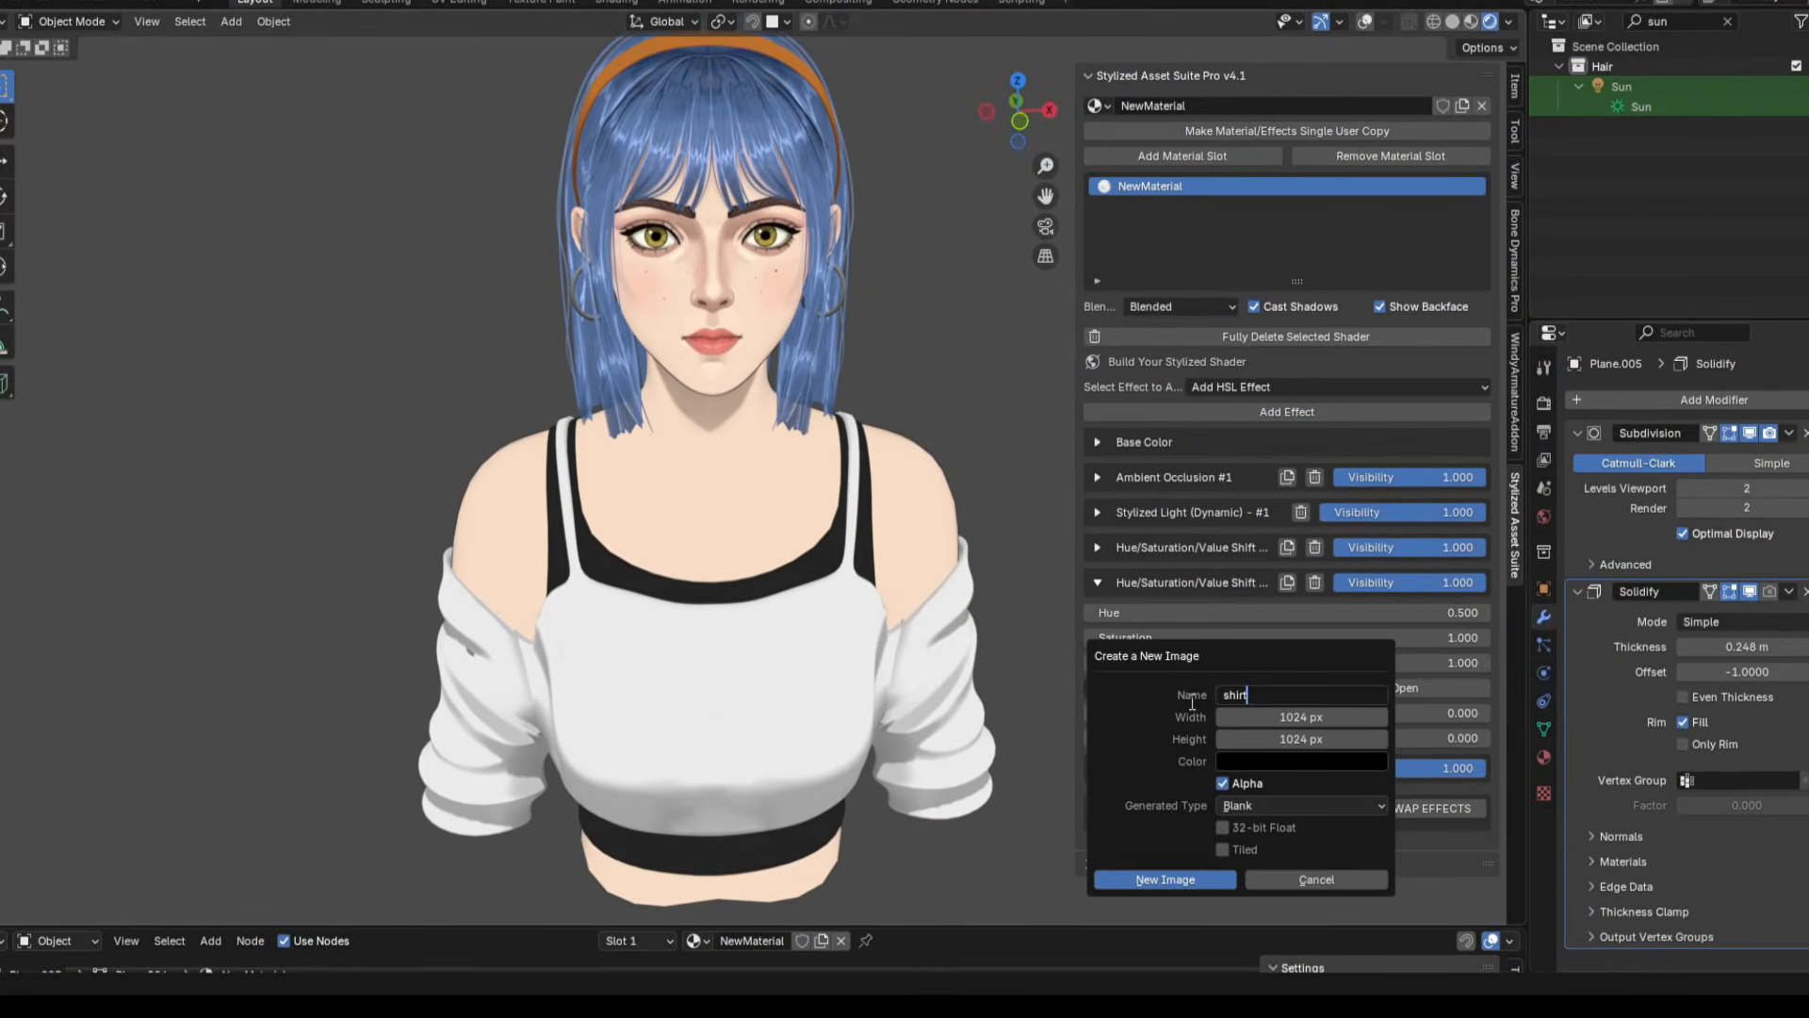
drag(1286, 719, 1285, 740)
text(4096)
key(Return)
key(Return)
- Give the next HSL effect a shirtbrights mask and Value 1.720, set the shirtdarks effect's Value to 0.500, and enable and invert both masks
click(1100, 770)
scroll(1224, 761, down, 3)
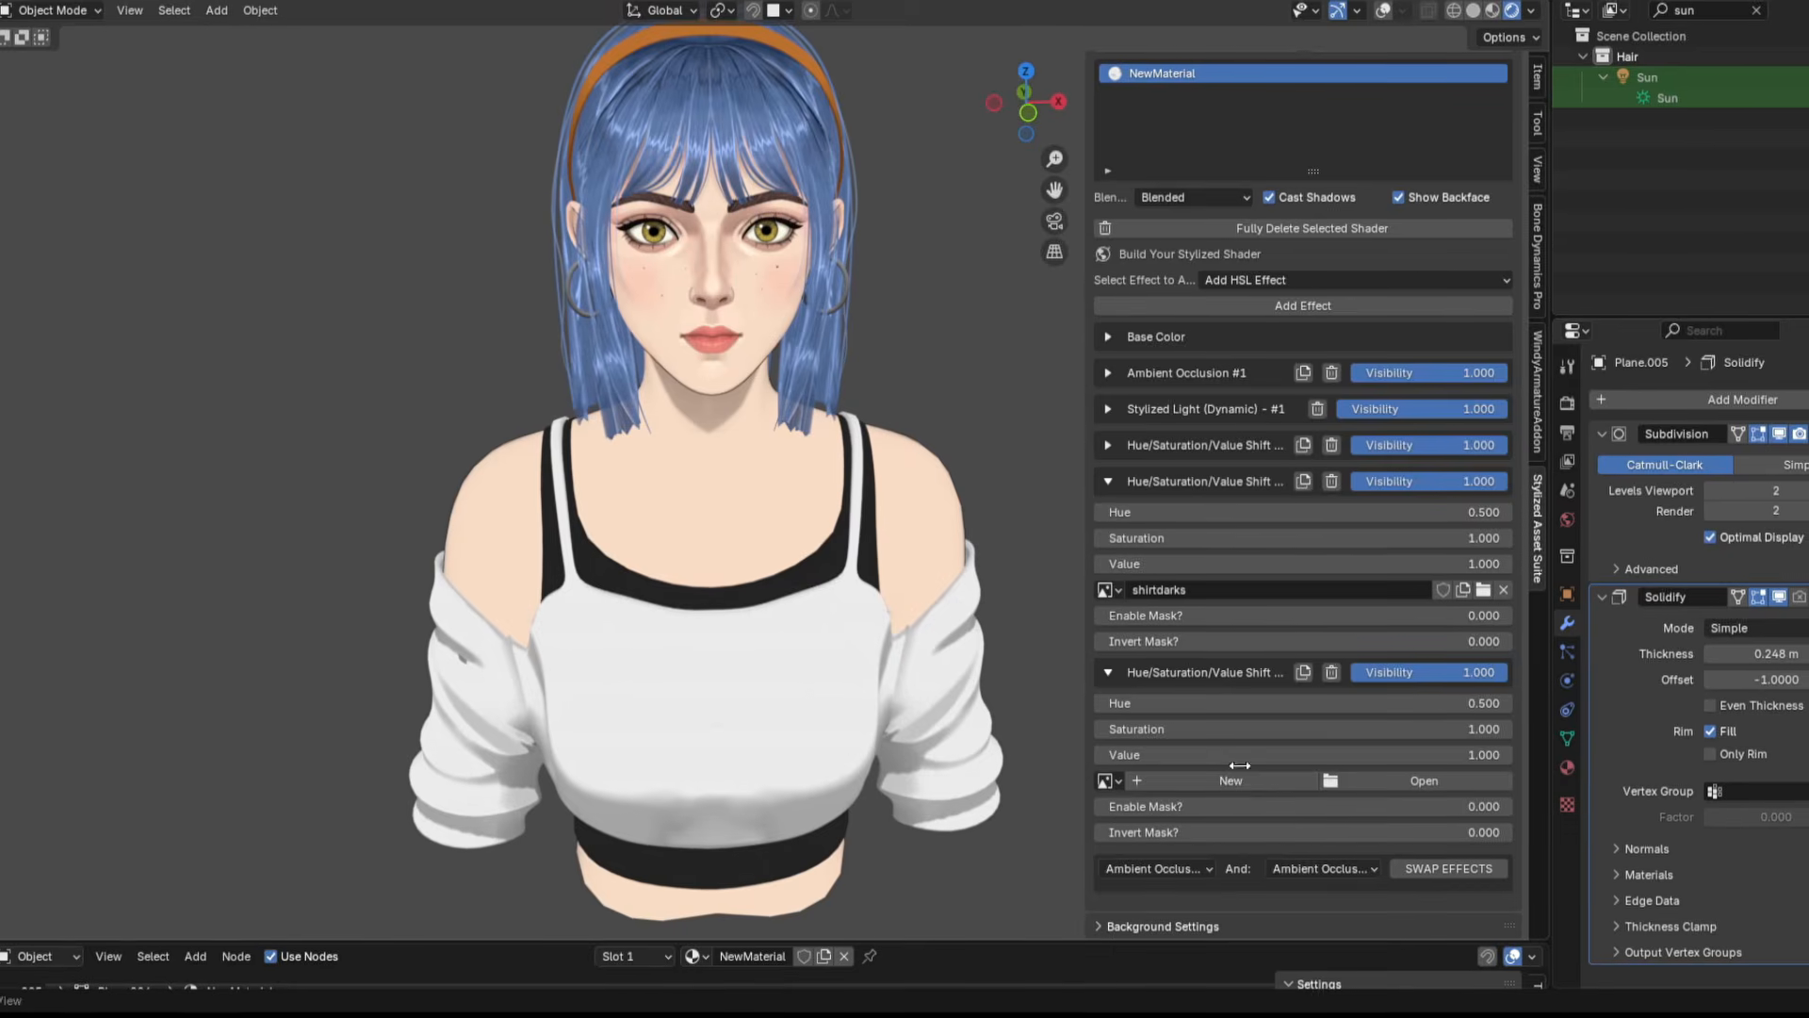
click(1178, 772)
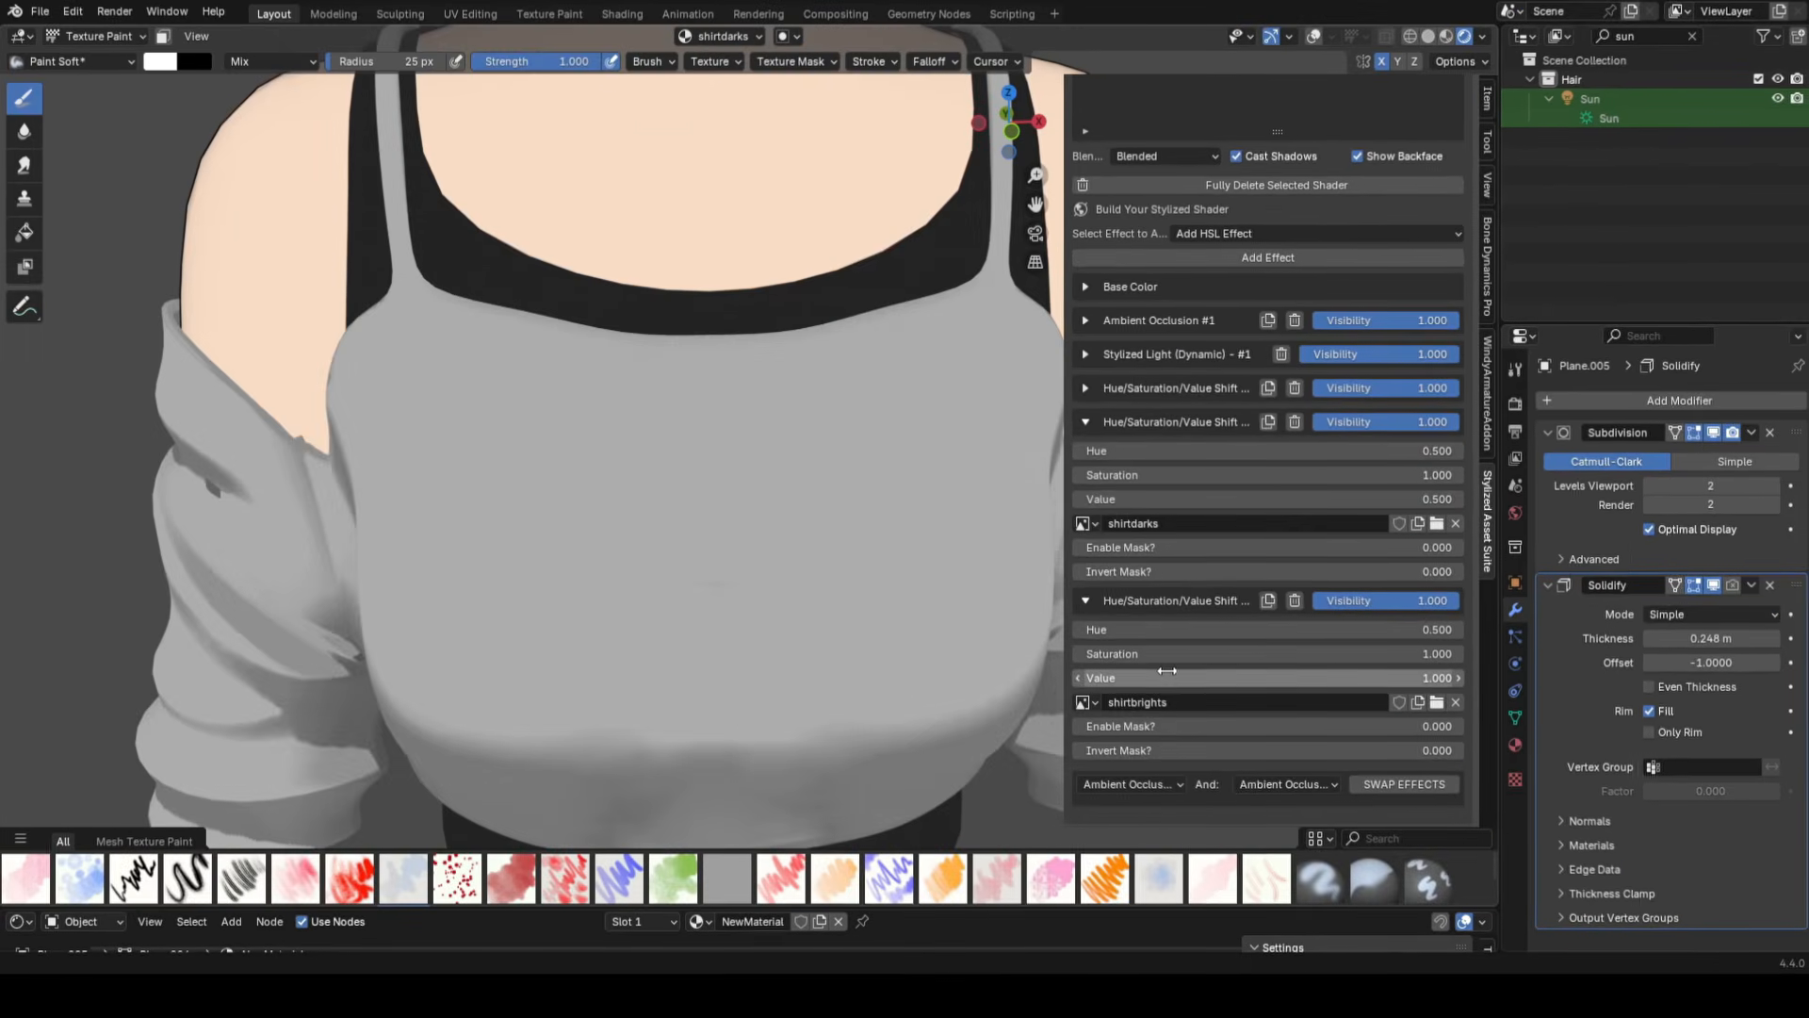
- Paint a dark crescent-shaped fold across the middle of the shirt on shirtdarks using Paint Soft at 13 px and strength 1.000
key(f)
key(ctrl+s)
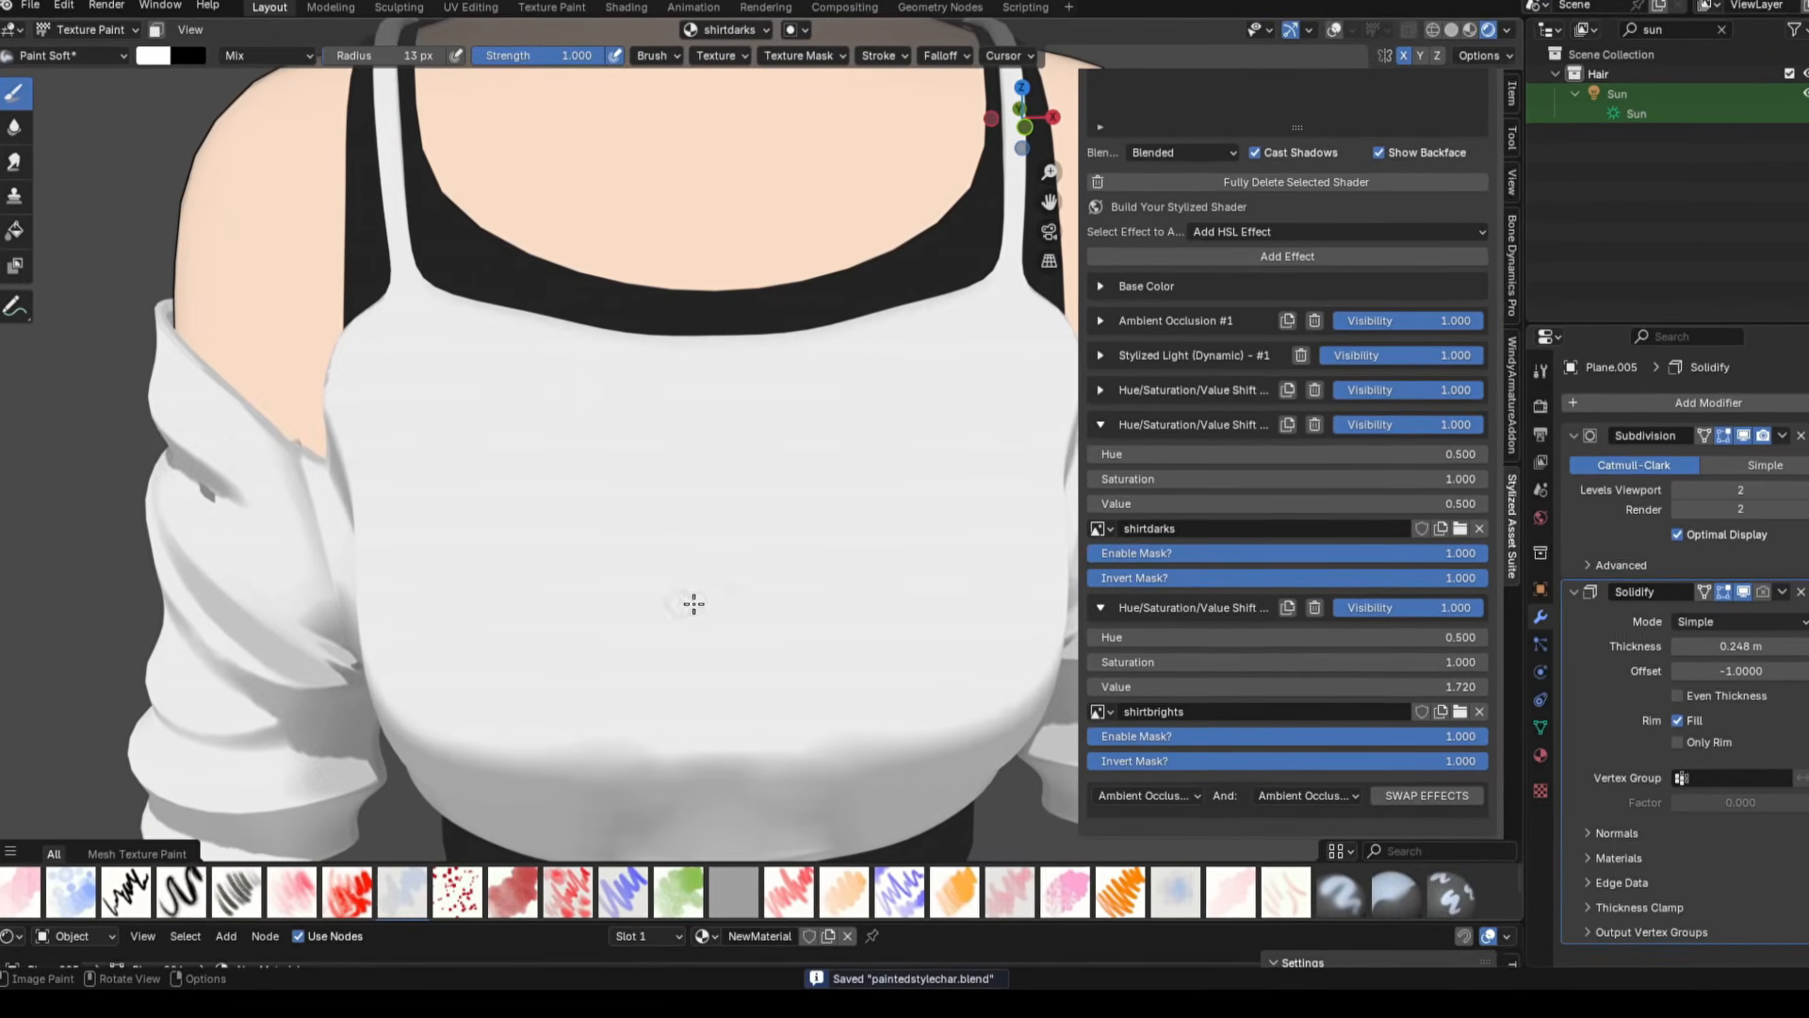
drag(752, 591, 697, 616)
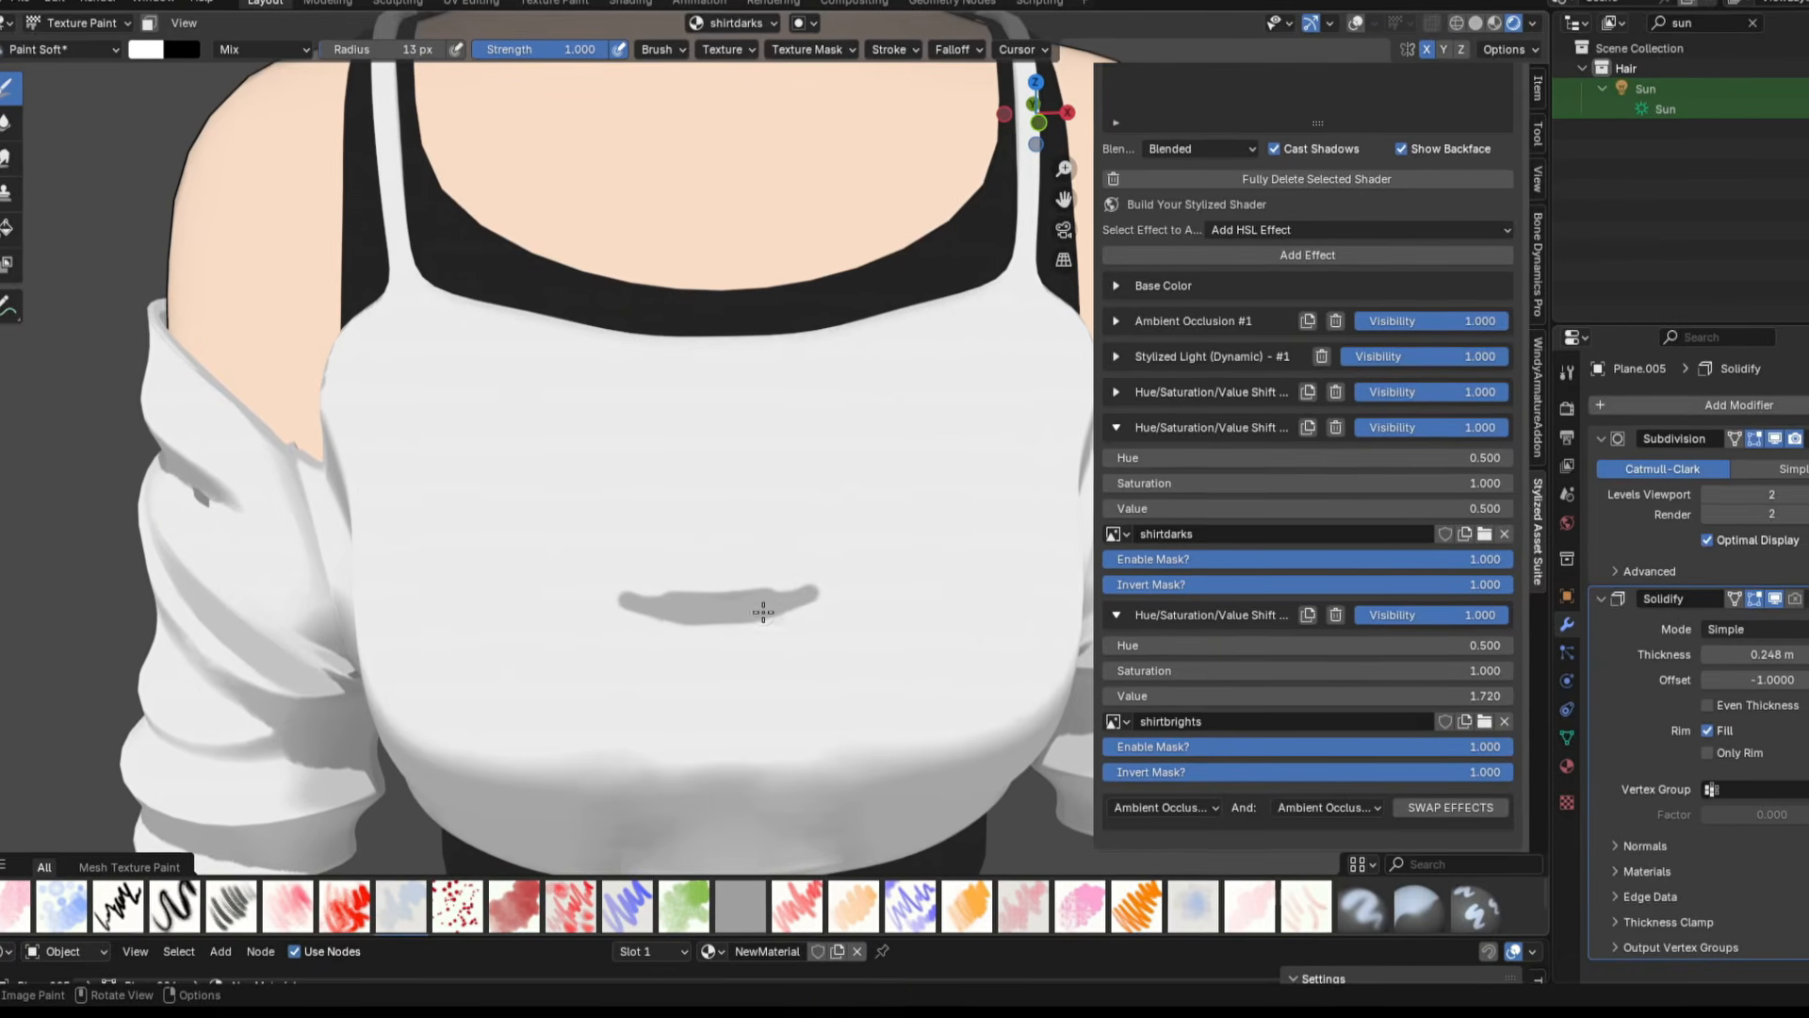
scroll(579, 581, up, 2)
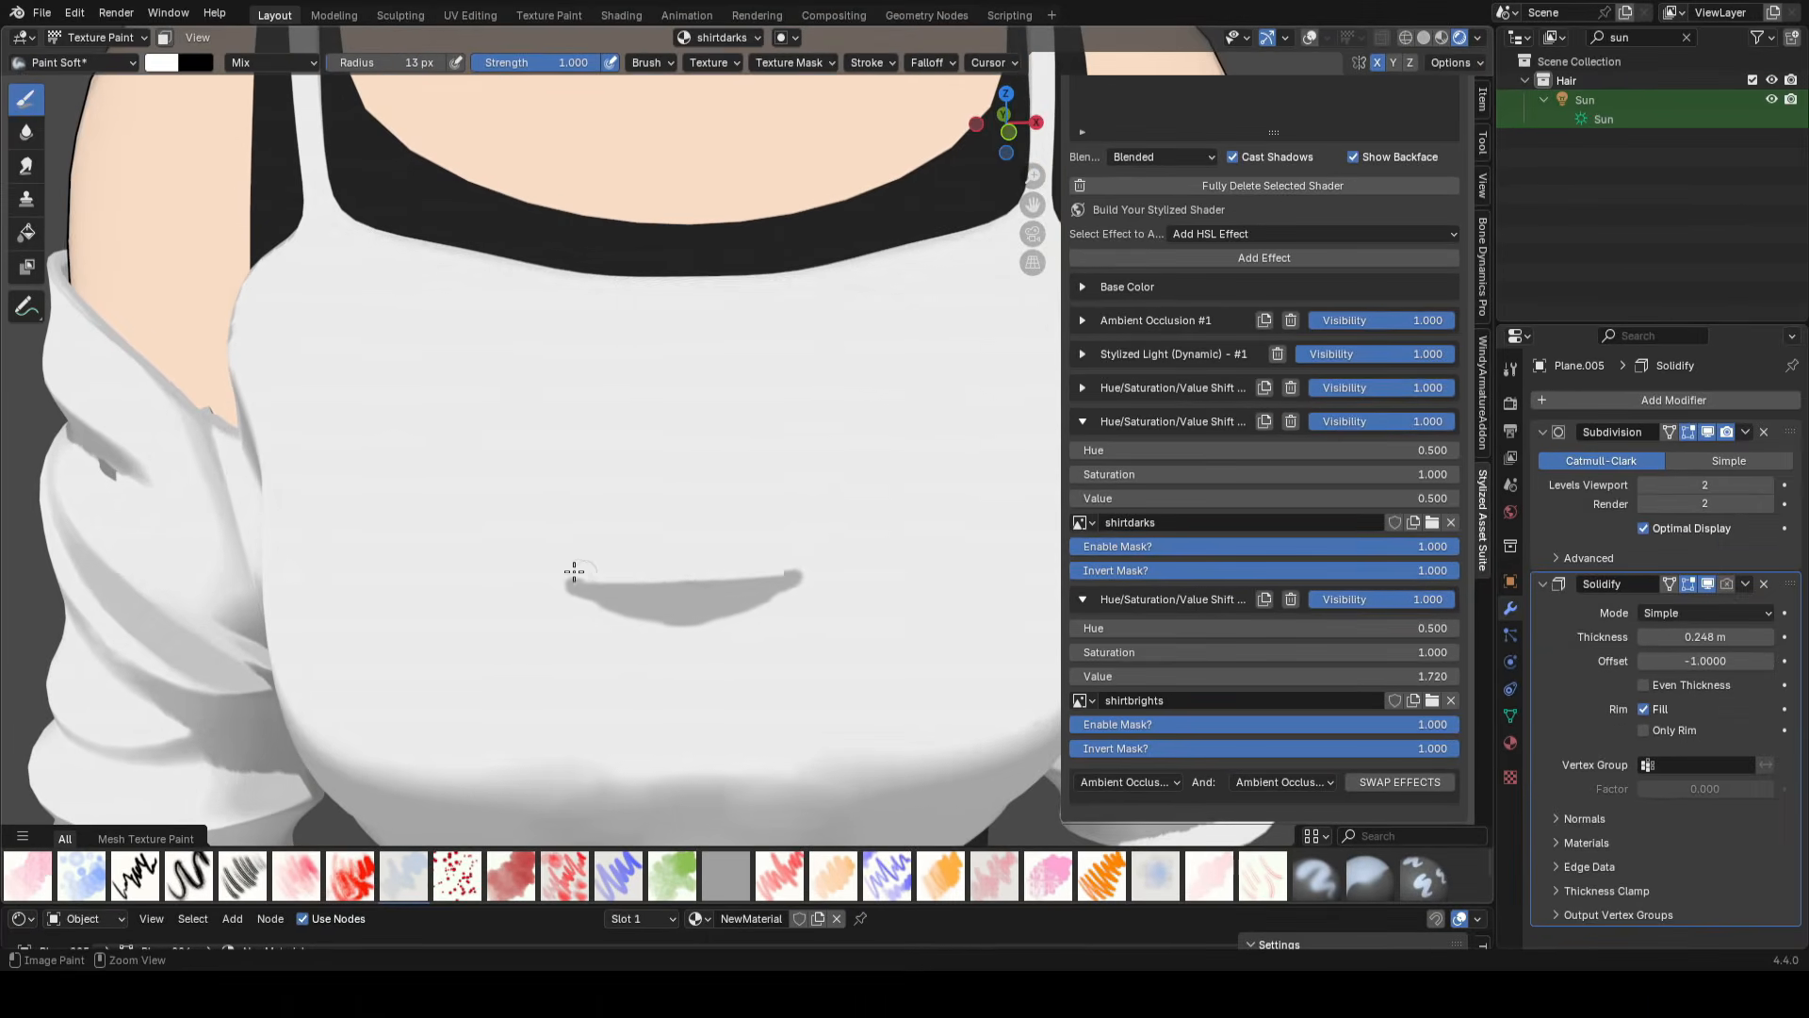
middle_drag(574, 571, 863, 563)
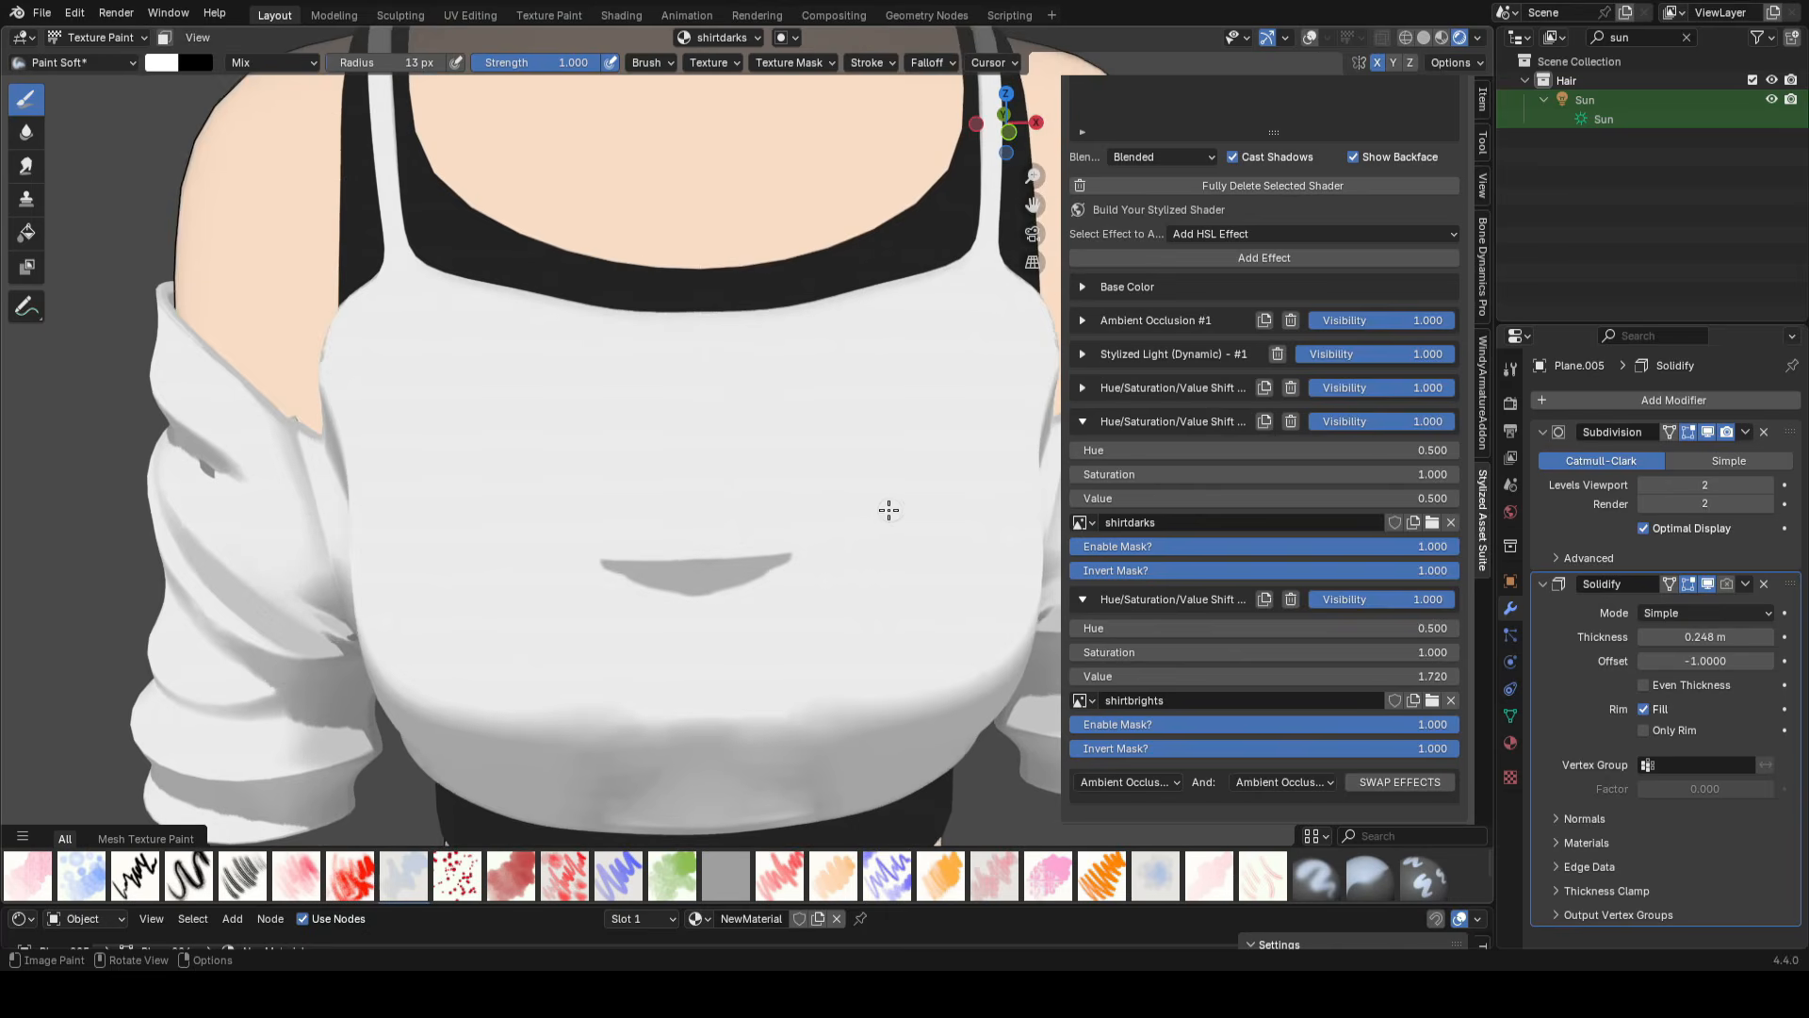
- Blend the edges of the dark chest fold on shirtdarks using Paint Soft at 12 px and strength 0.091
scroll(657, 482, up, 1)
scroll(606, 471, up, 3)
scroll(625, 471, up, 1)
scroll(801, 424, down, 3)
key(shift+f)
scroll(840, 548, up, 3)
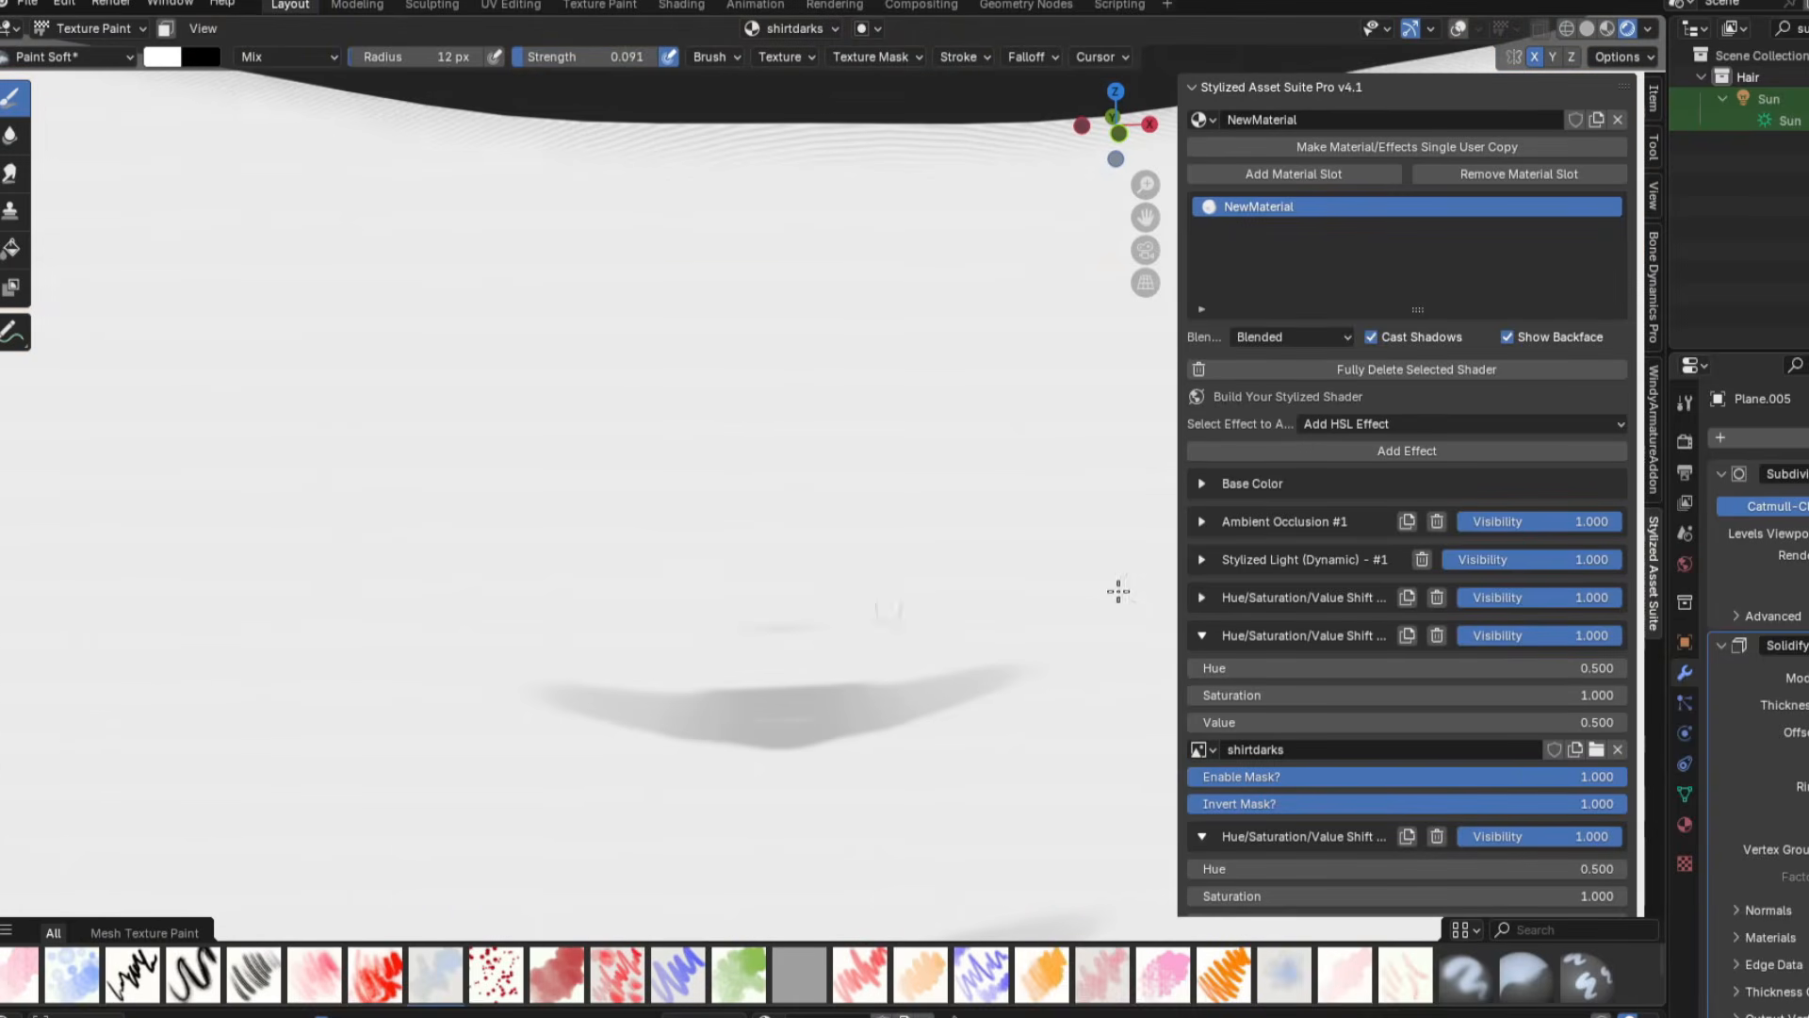
- Paint soft highlights around the shirt folds on the shirtbrights texture at strength 0.273
click(794, 28)
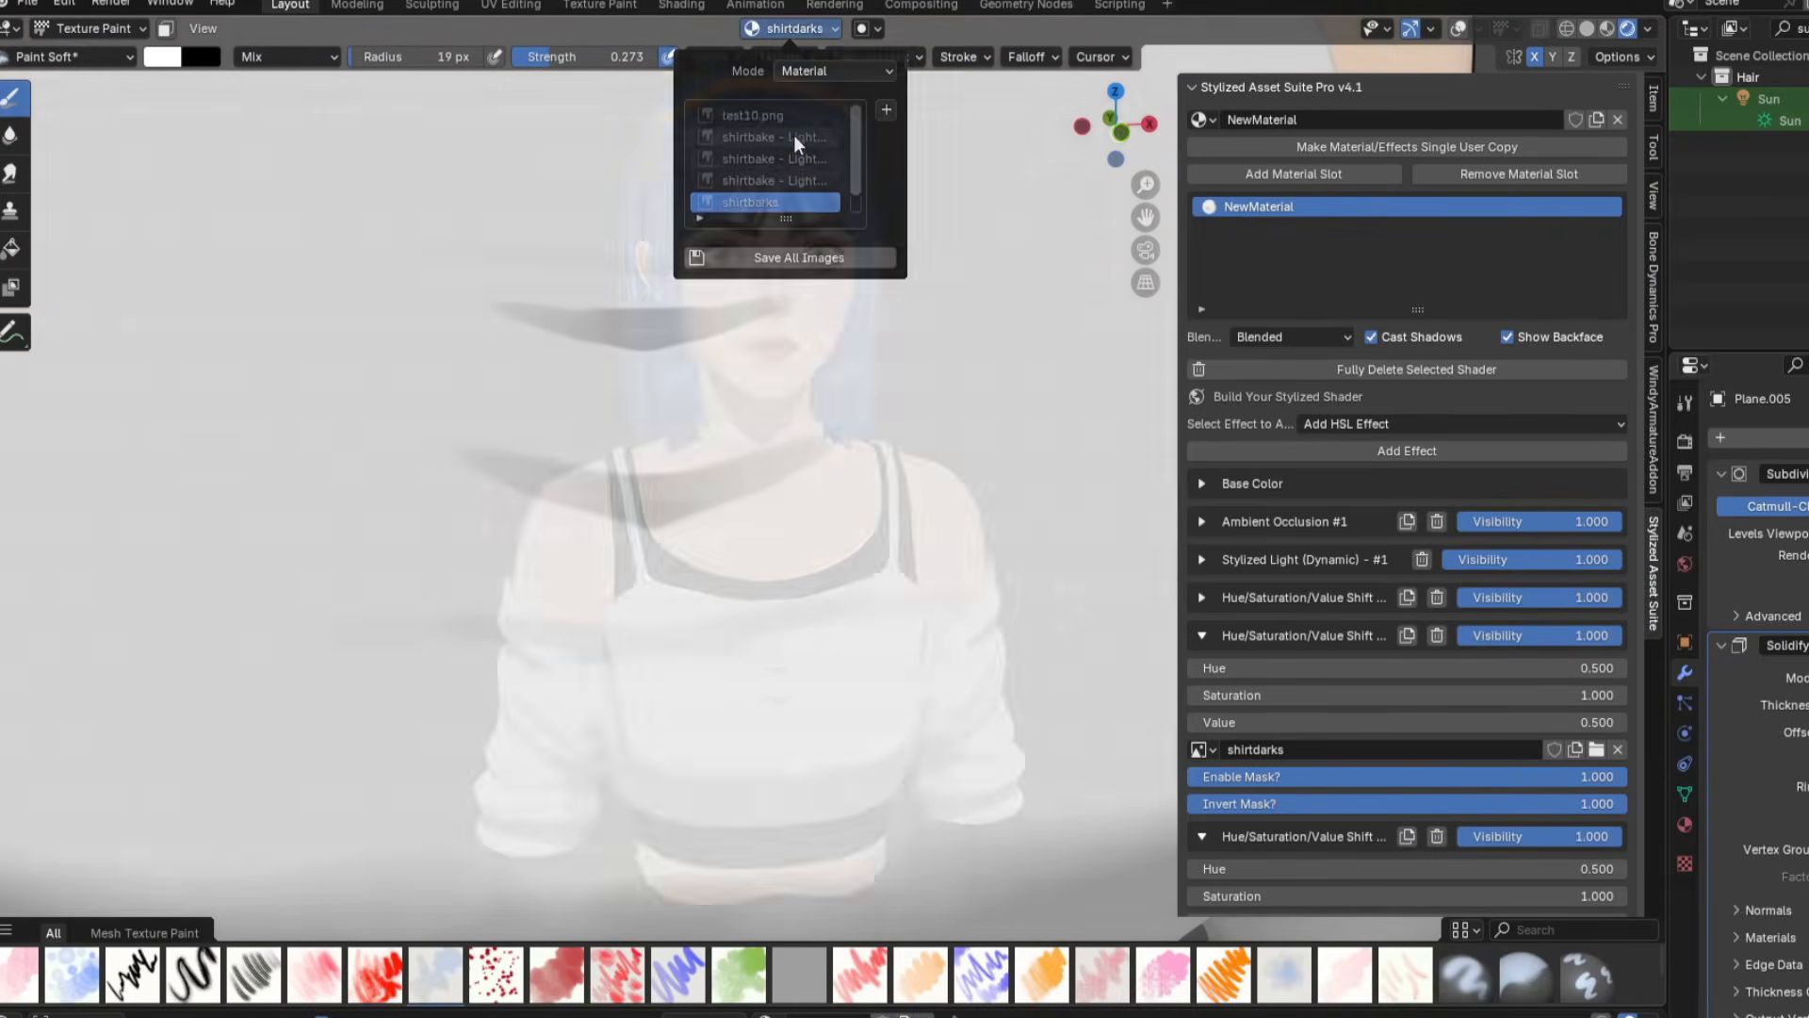
click(765, 202)
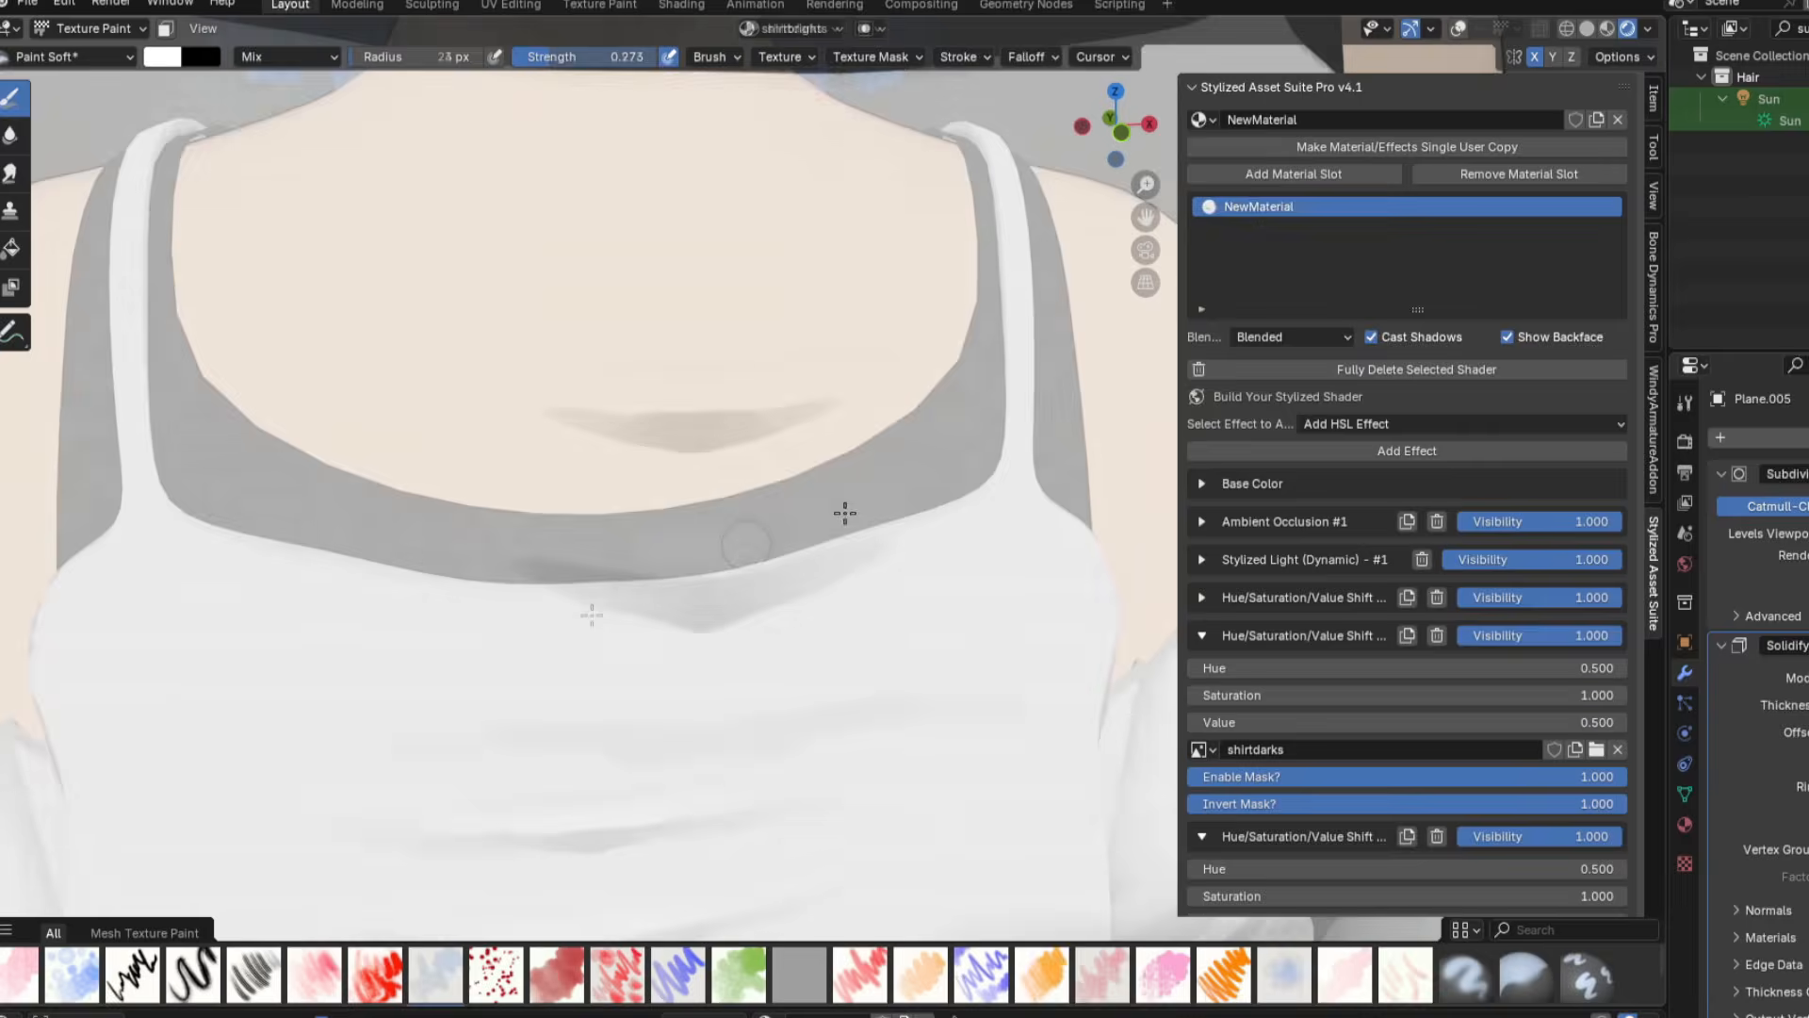
- Paint a thin dark seam line along the shirt's neckline and armhole on shirtdarks at 4 px and strength 0.976
drag(434, 613, 731, 598)
scroll(787, 597, up, 2)
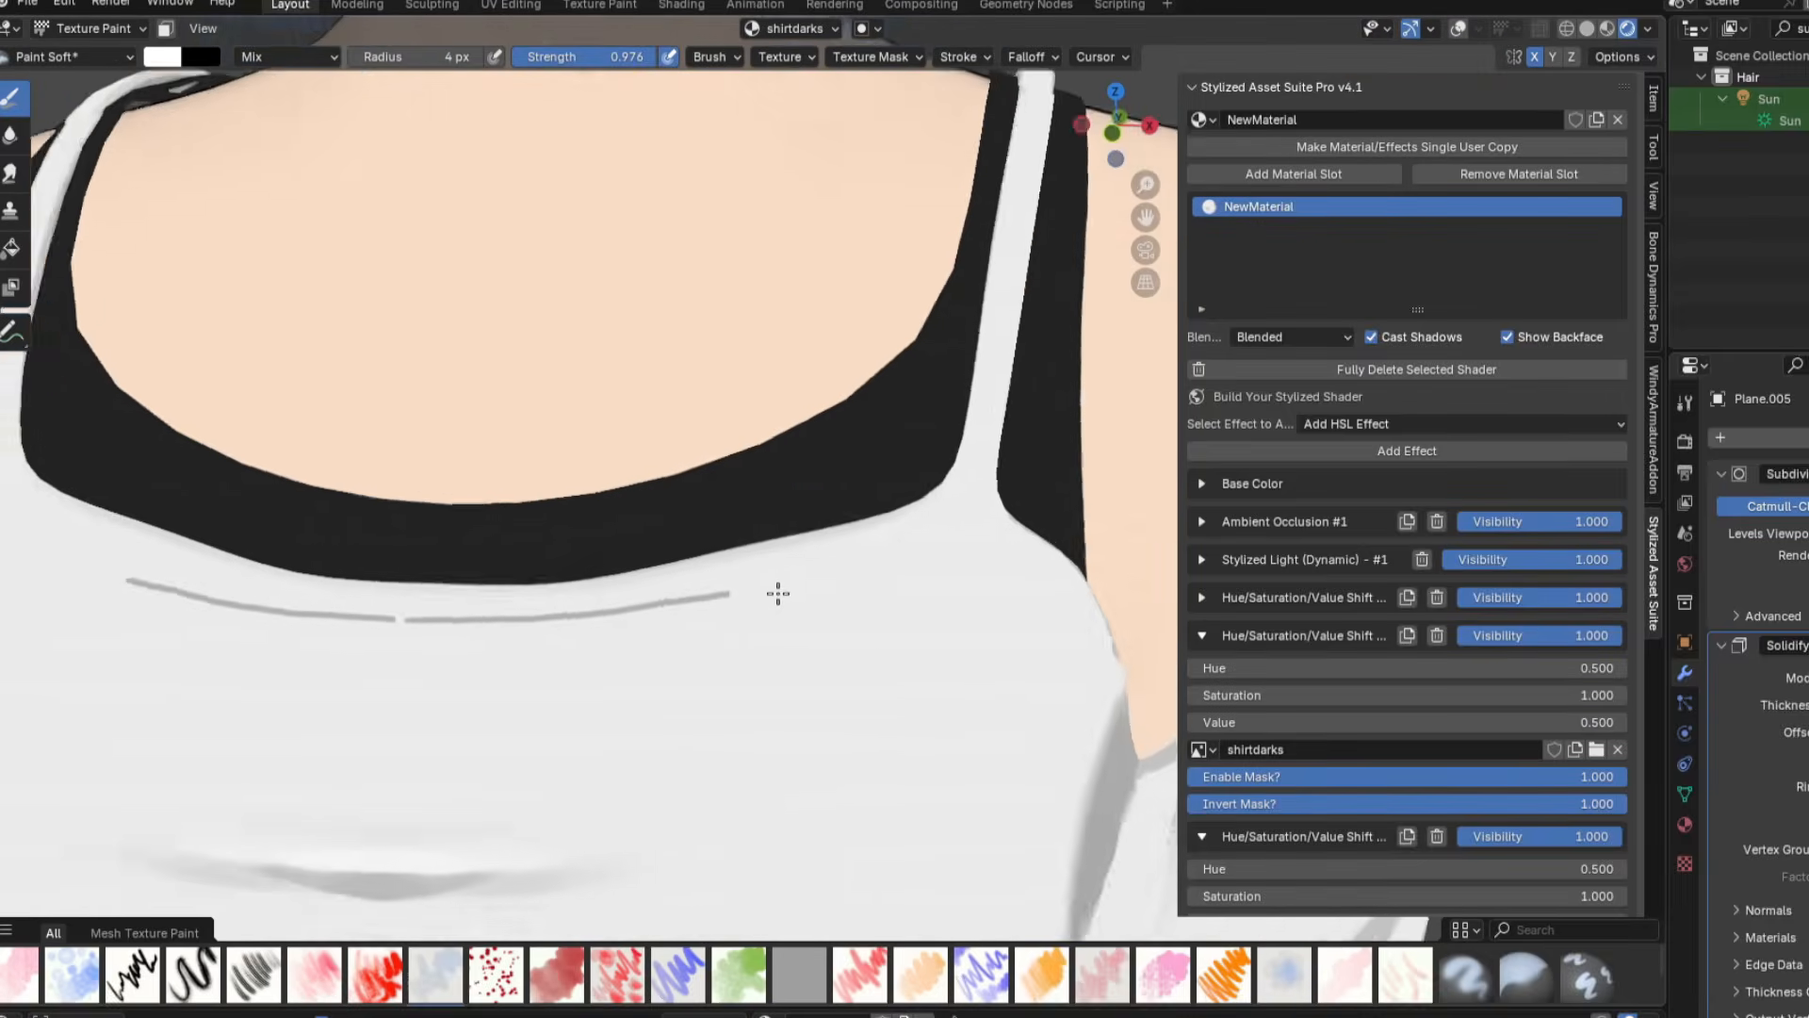
scroll(593, 575, up, 2)
drag(534, 580, 592, 574)
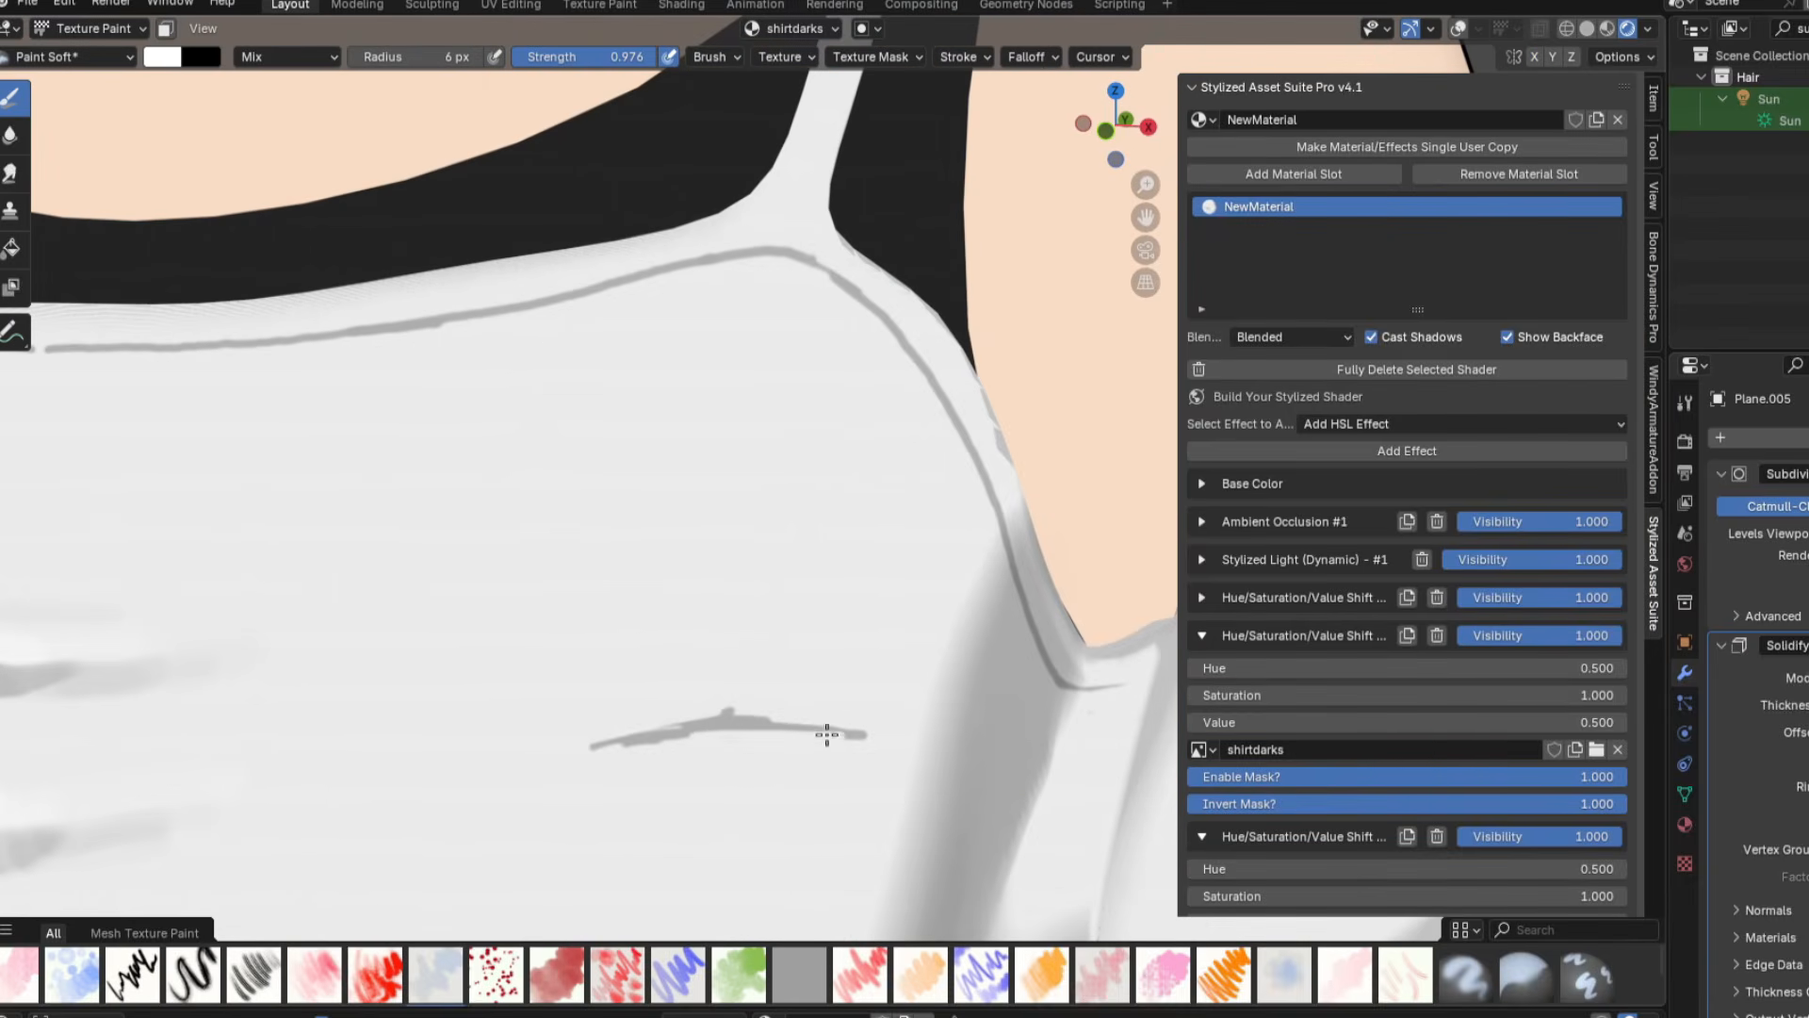
click(794, 29)
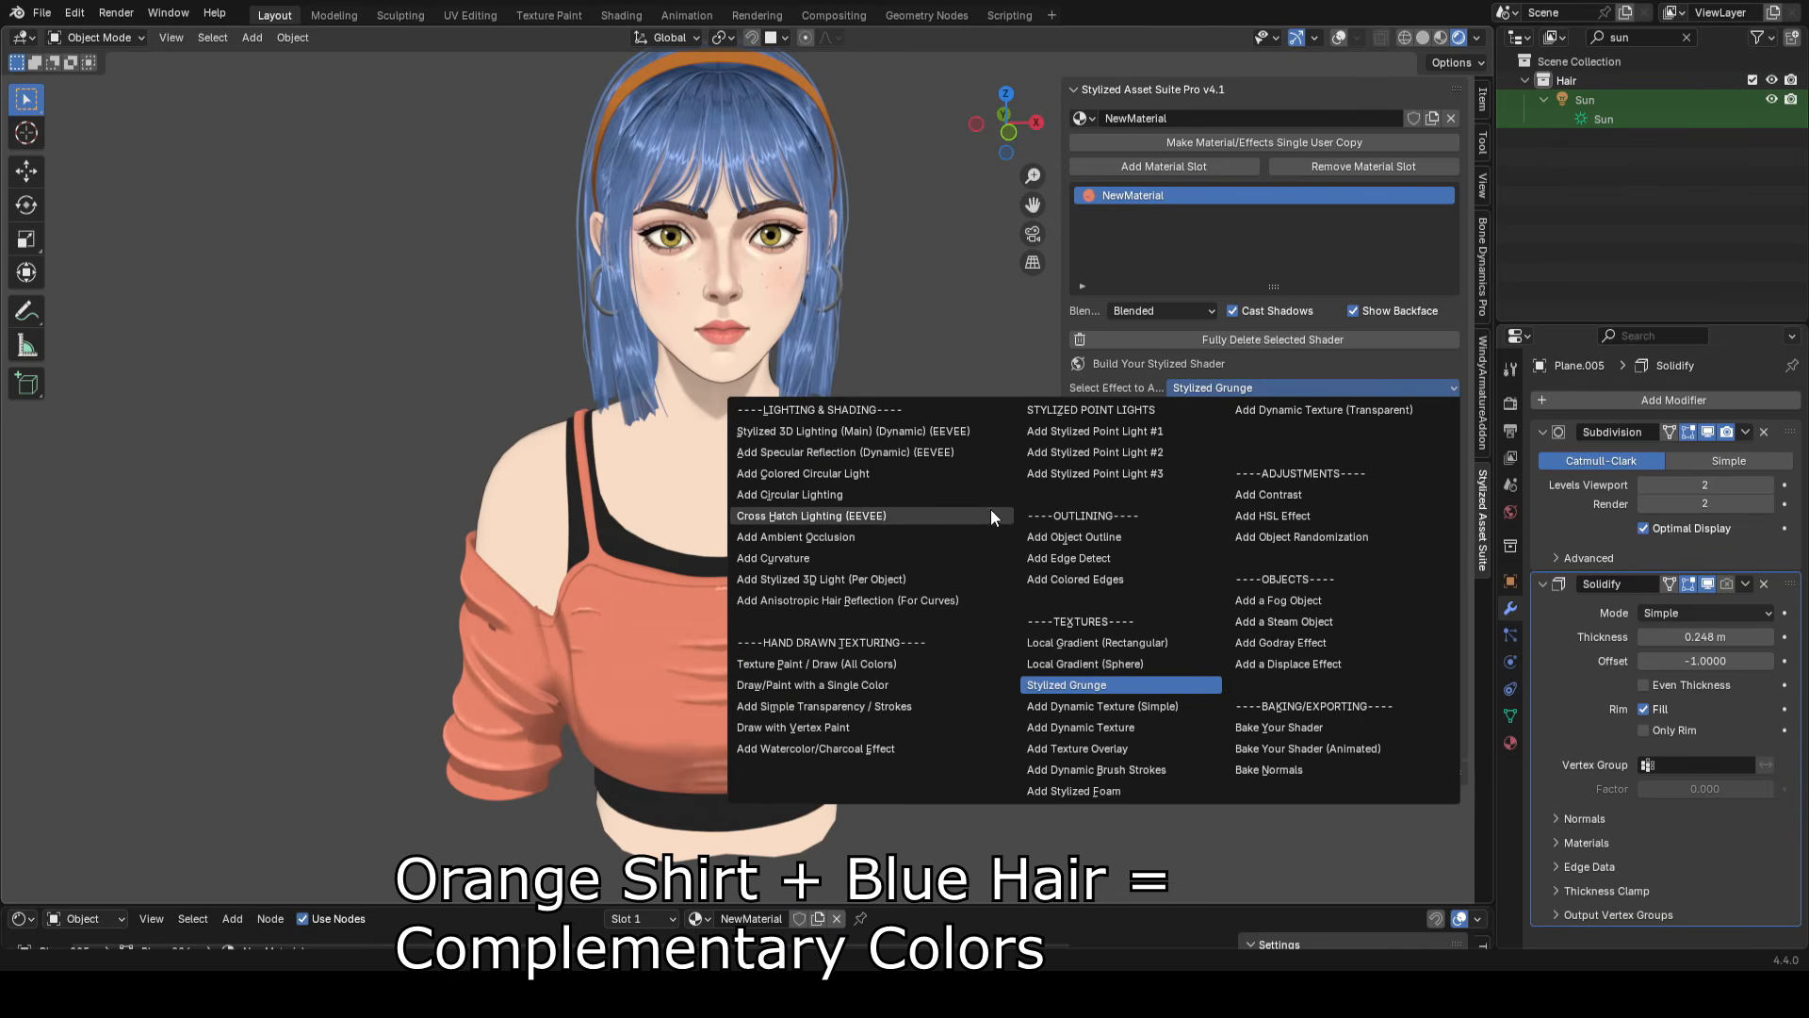
- Add a Curvature effect to the orange shirt's shader, with Value (Bright) 1.870 and Value (Dark) 0.850
click(857, 559)
click(1230, 411)
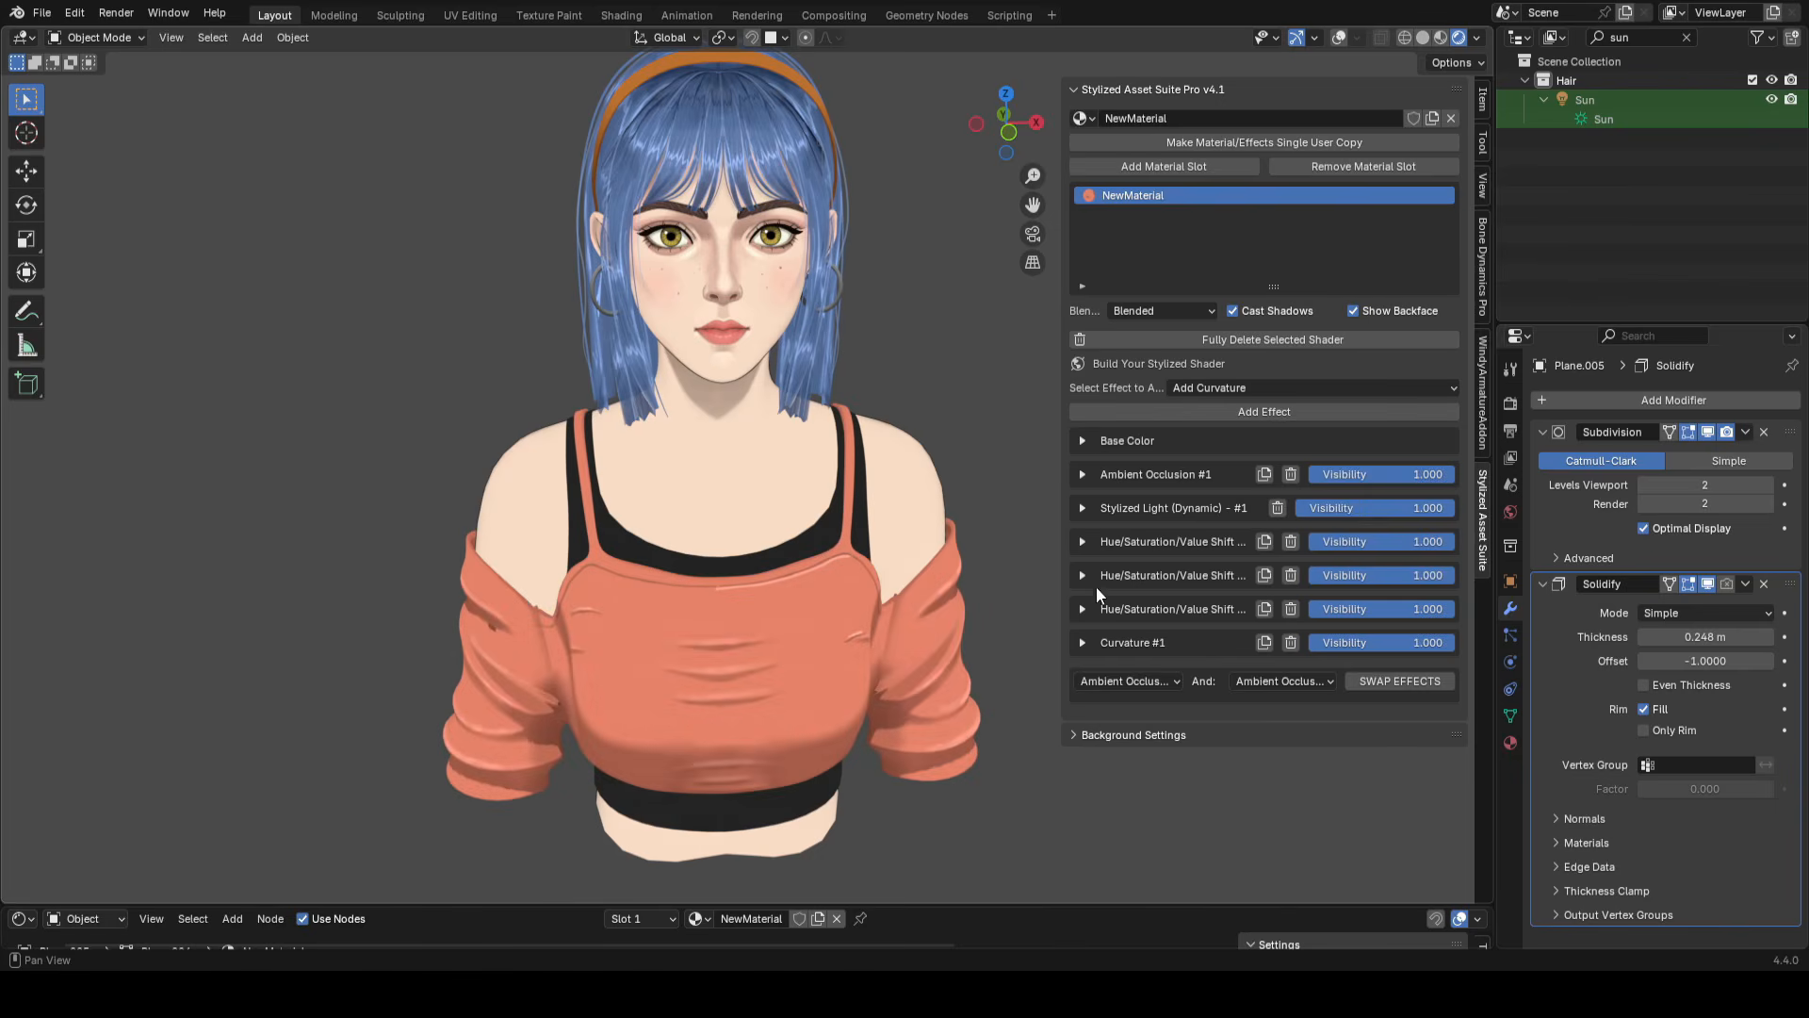
click(1082, 642)
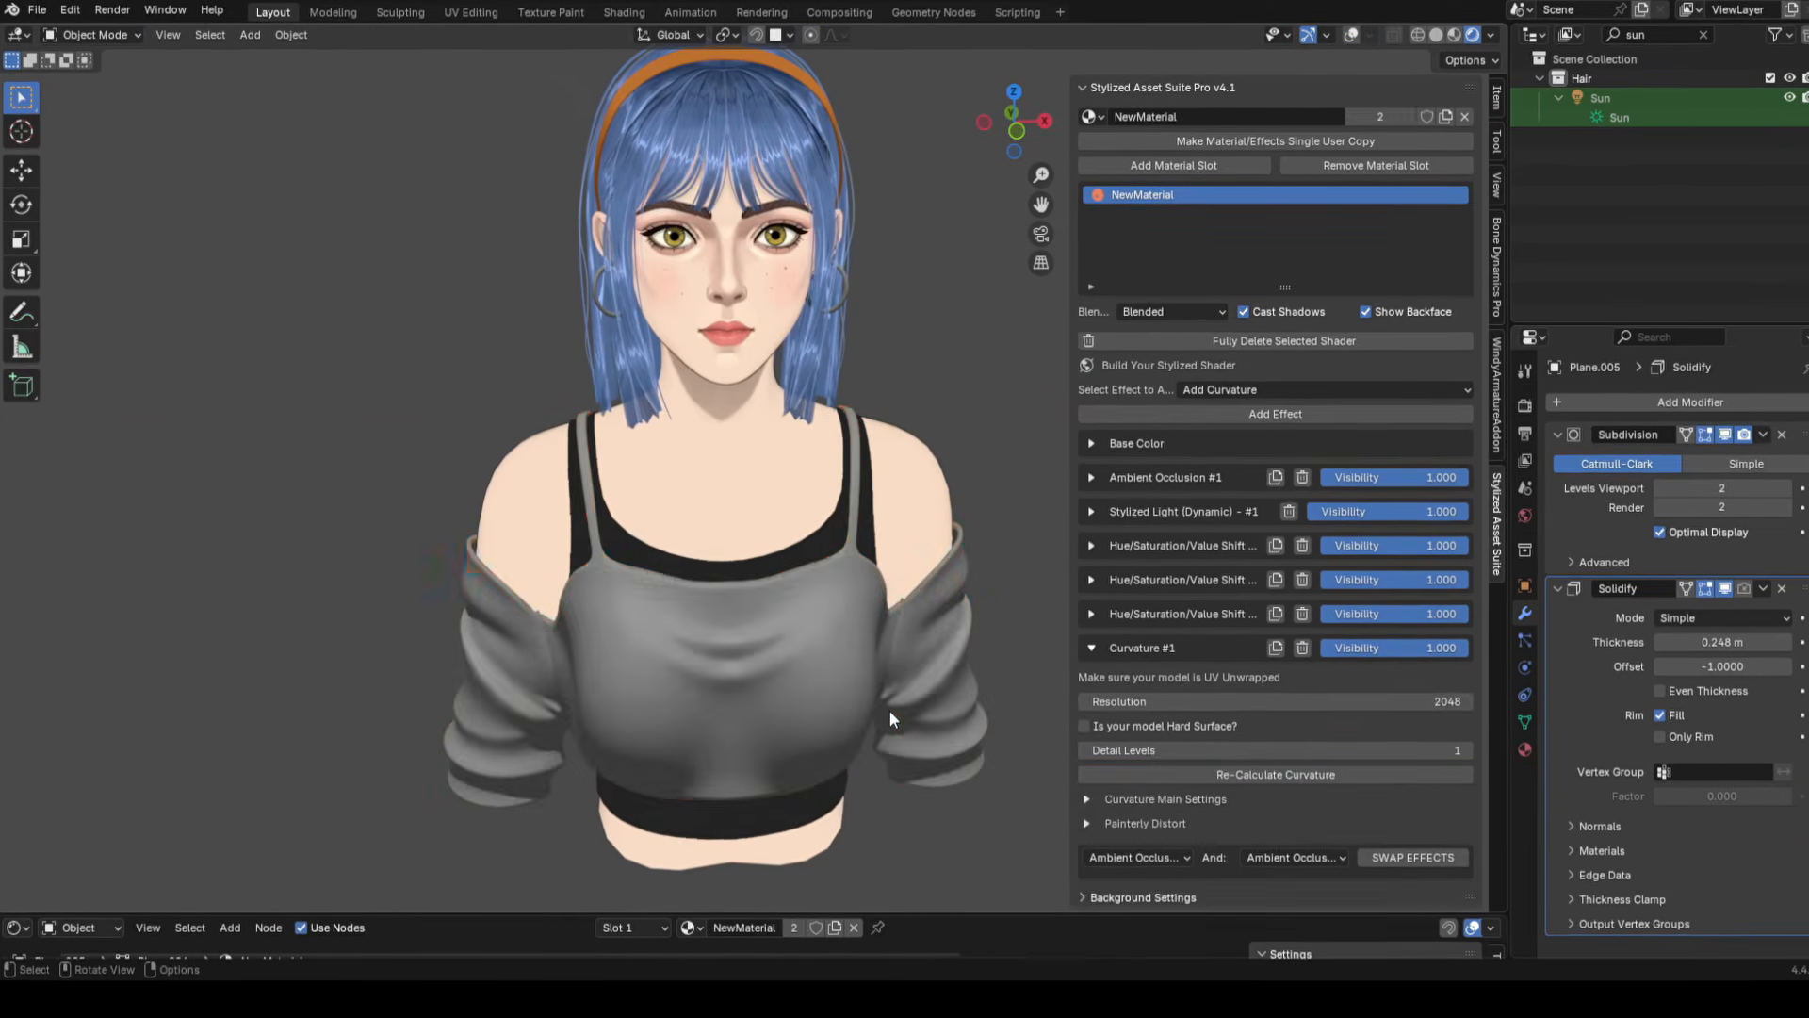
drag(1272, 688, 1285, 688)
mouse_move(1272, 715)
mouse_down()
mouse_move(1225, 716)
mouse_move(1261, 715)
mouse_up()
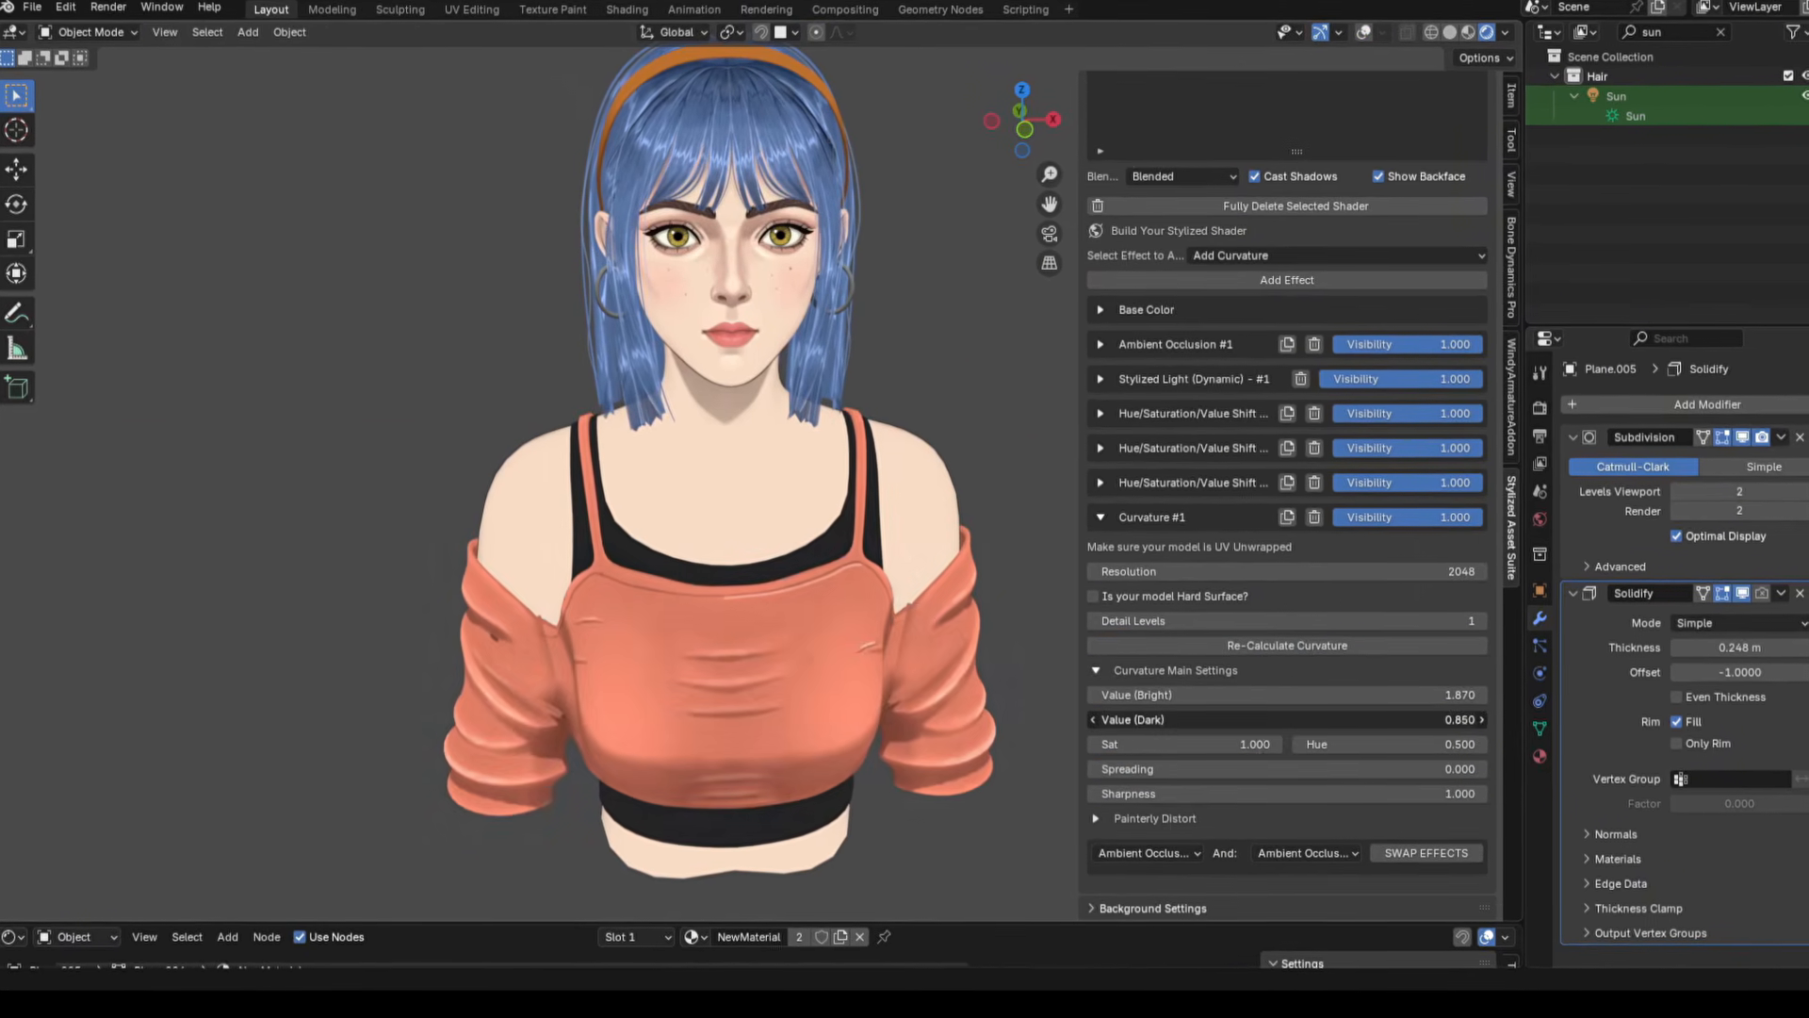
- Tune the shirt's Curvature effect with Value (Bright) 1.150, Sat 0.950, Spreading 0.050 and a Multiply Painterly Distort, and save the file
mouse_move(1023, 575)
middle_down()
mouse_move(921, 554)
mouse_move(1032, 545)
middle_up()
key(ctrl+s)
mouse_move(1169, 695)
mouse_down()
mouse_move(1225, 694)
mouse_move(1177, 695)
mouse_up()
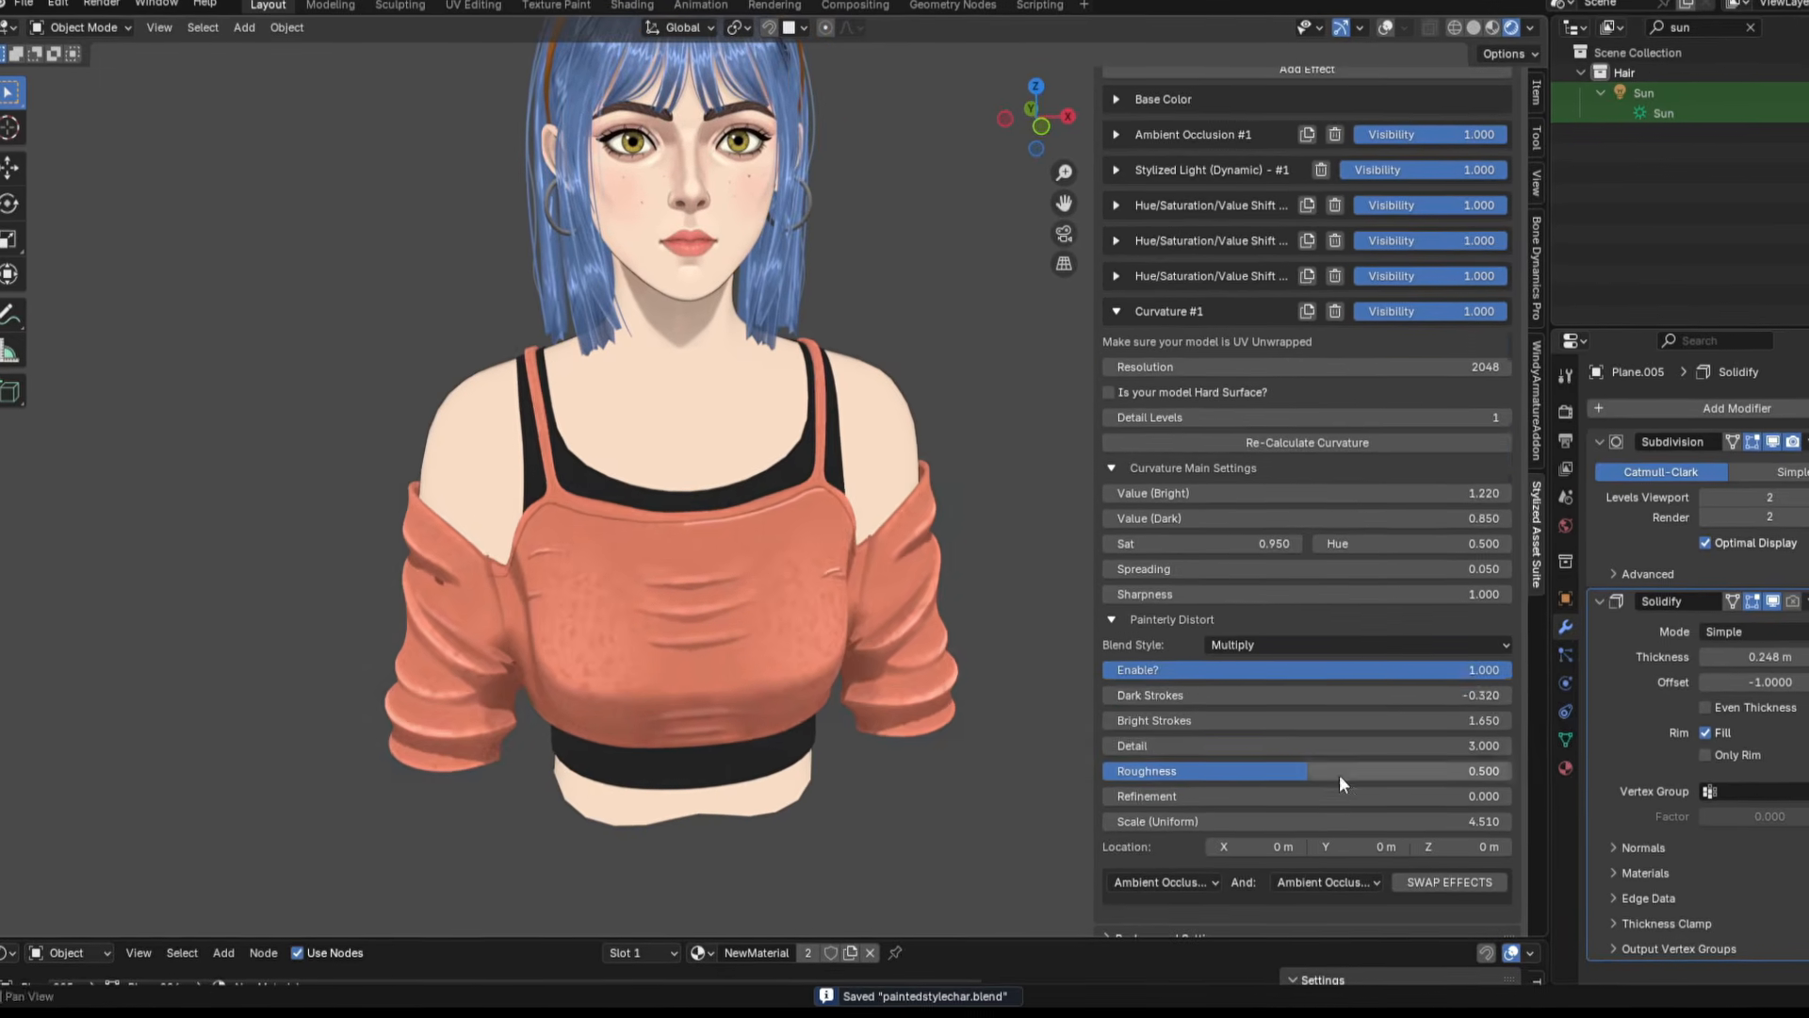
drag(1225, 726, 1262, 727)
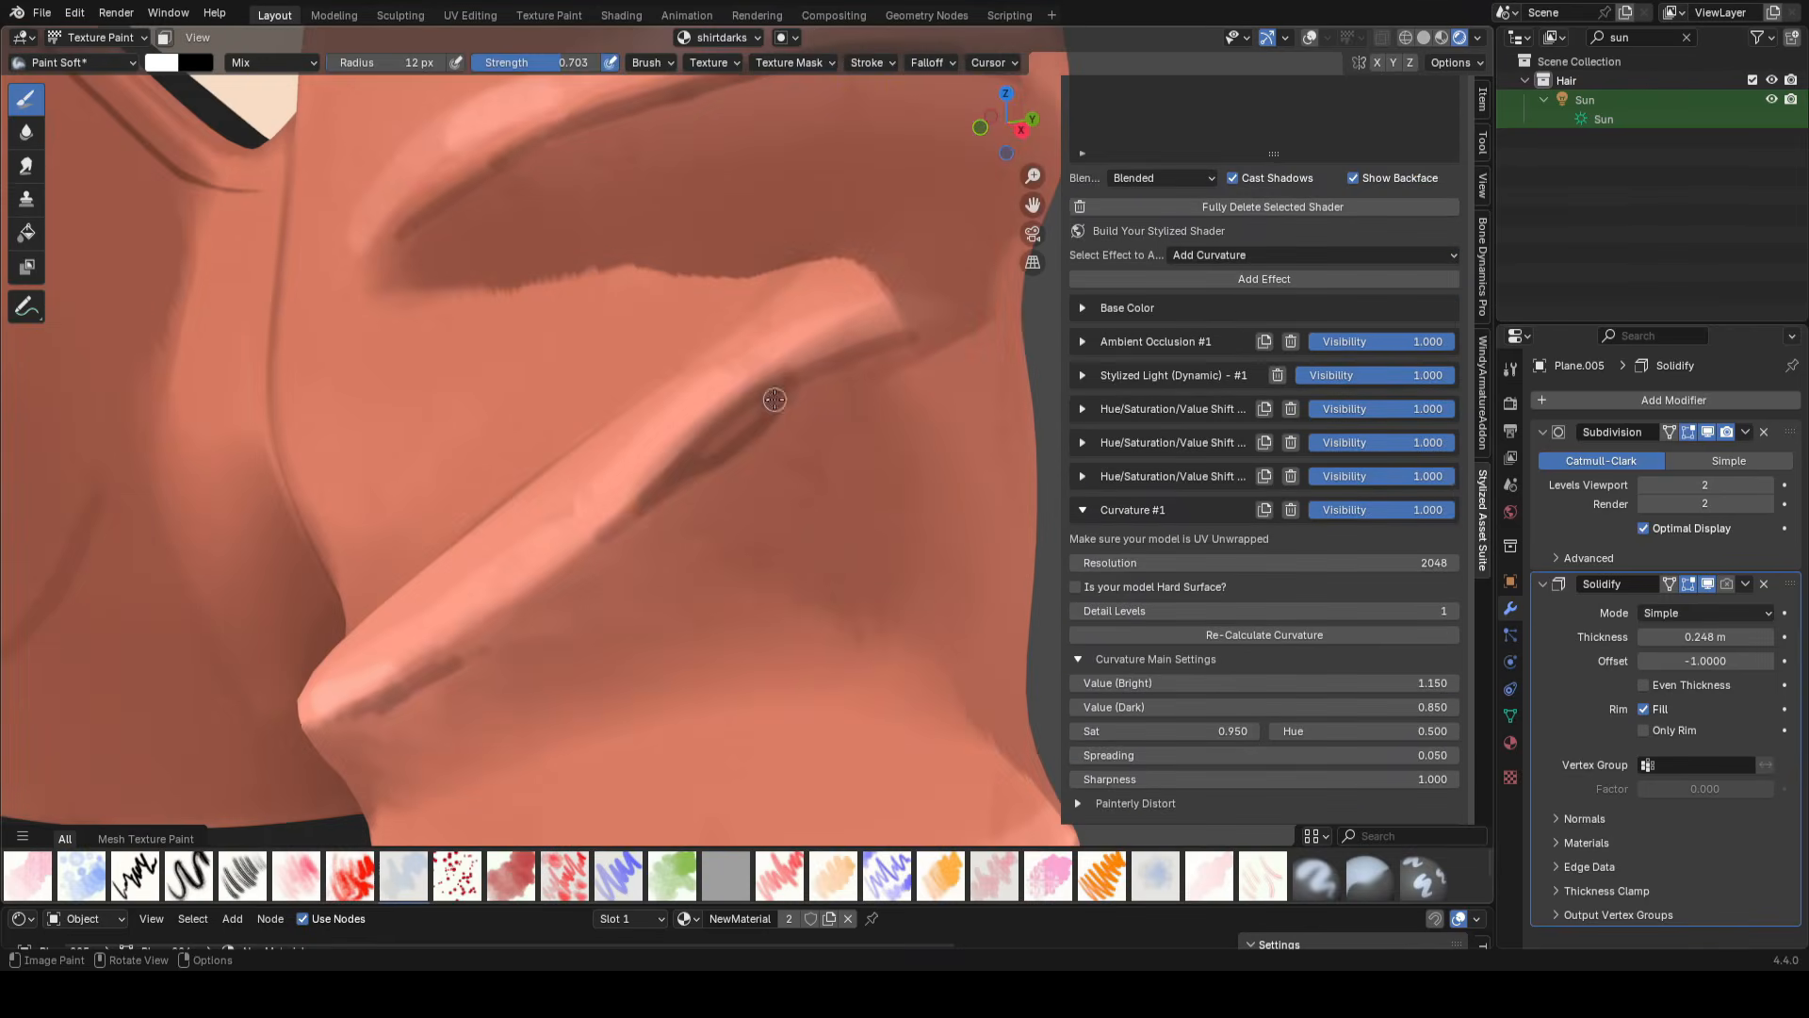
- Paint thin dark crease lines along the shirt's folds on shirtdarks with Paint Soft at 10 px and strength 1.000
scroll(924, 392, down, 5)
scroll(854, 506, up, 5)
scroll(854, 506, up, 3)
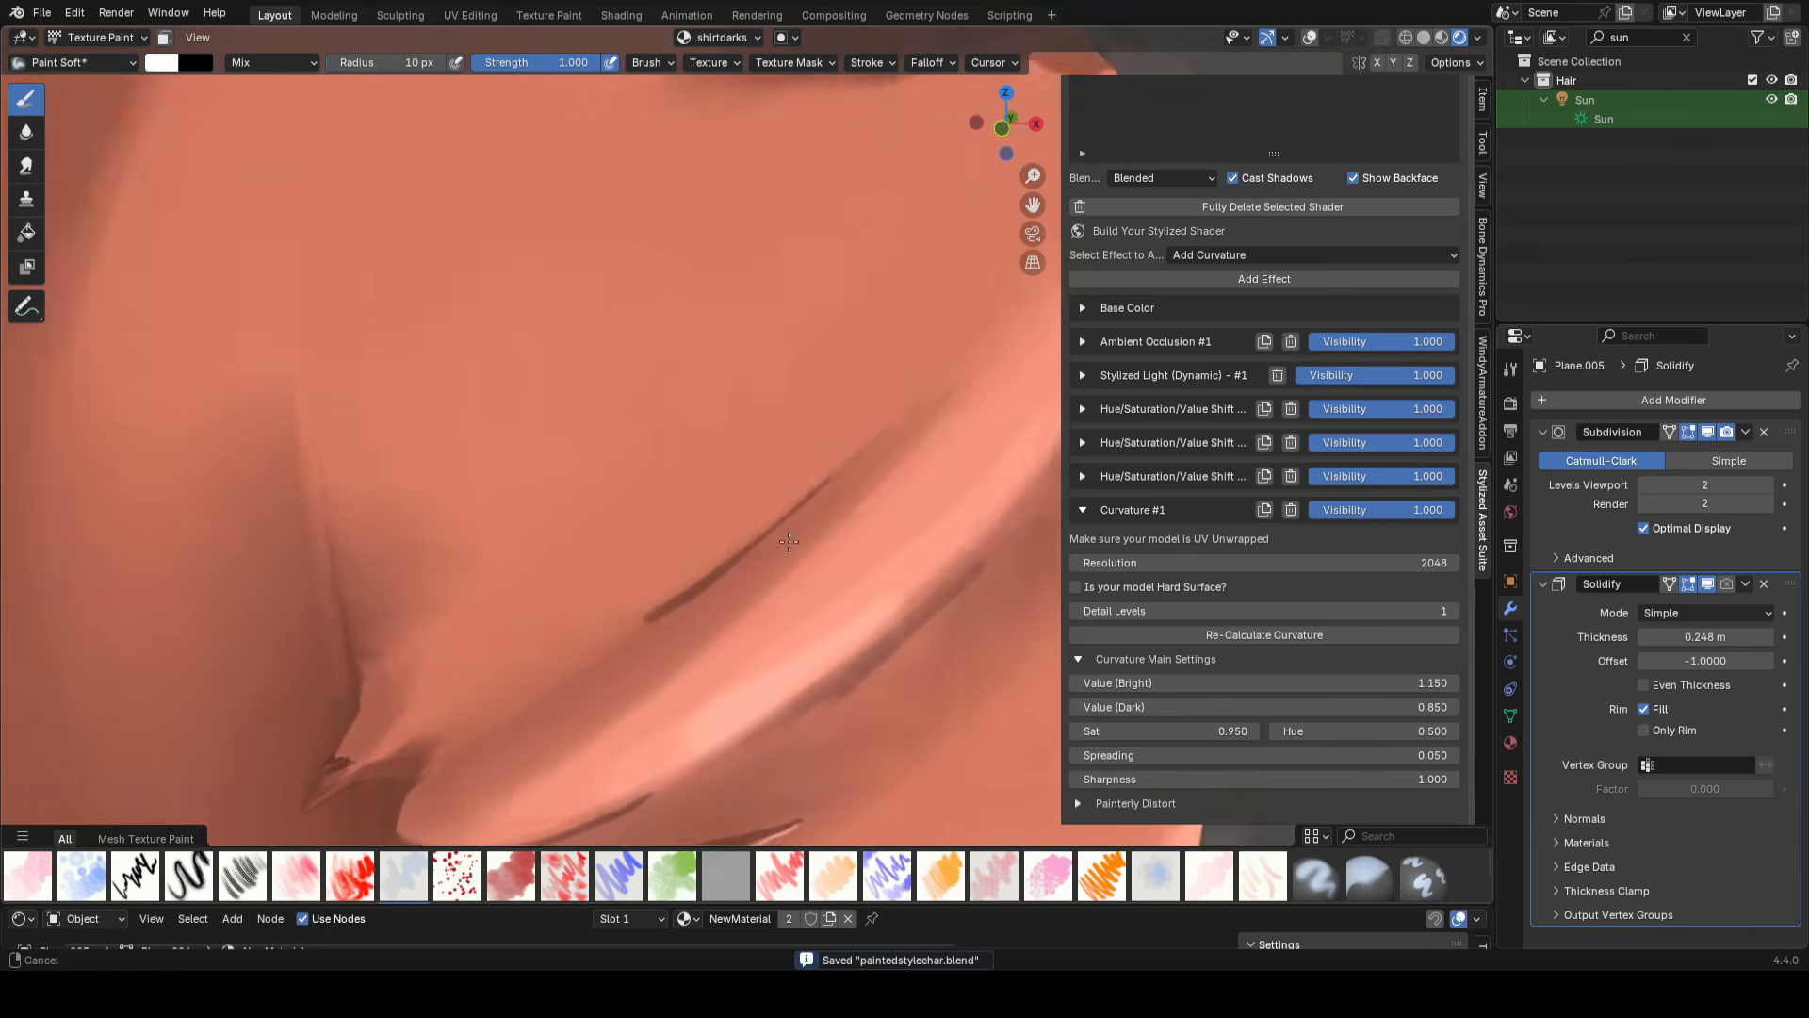
key(f)
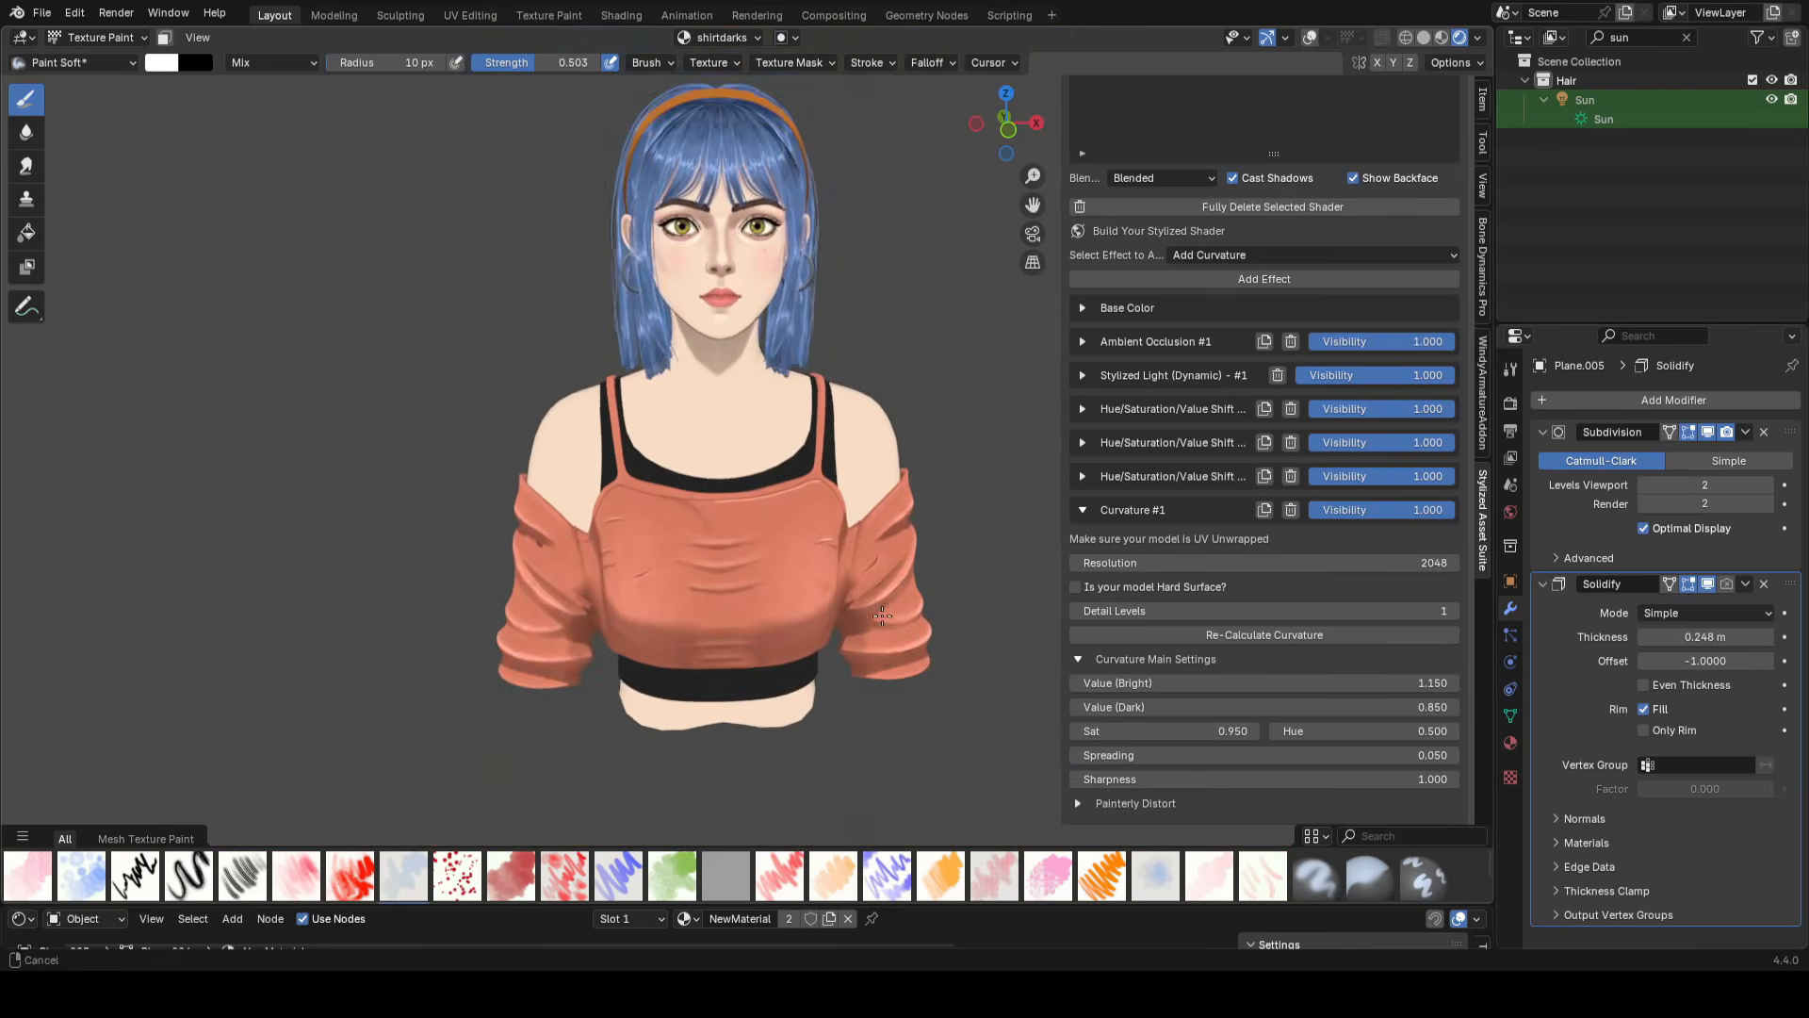
- Paint a highlight beneath the shirt's neckline seam on shirtbrights at strength 0.503, undoing the 10 px stroke and reducing the brush size
middle_drag(810, 603, 836, 569)
scroll(836, 521, up, 6)
shift+middle_drag(576, 537, 710, 537)
scroll(710, 537, up, 4)
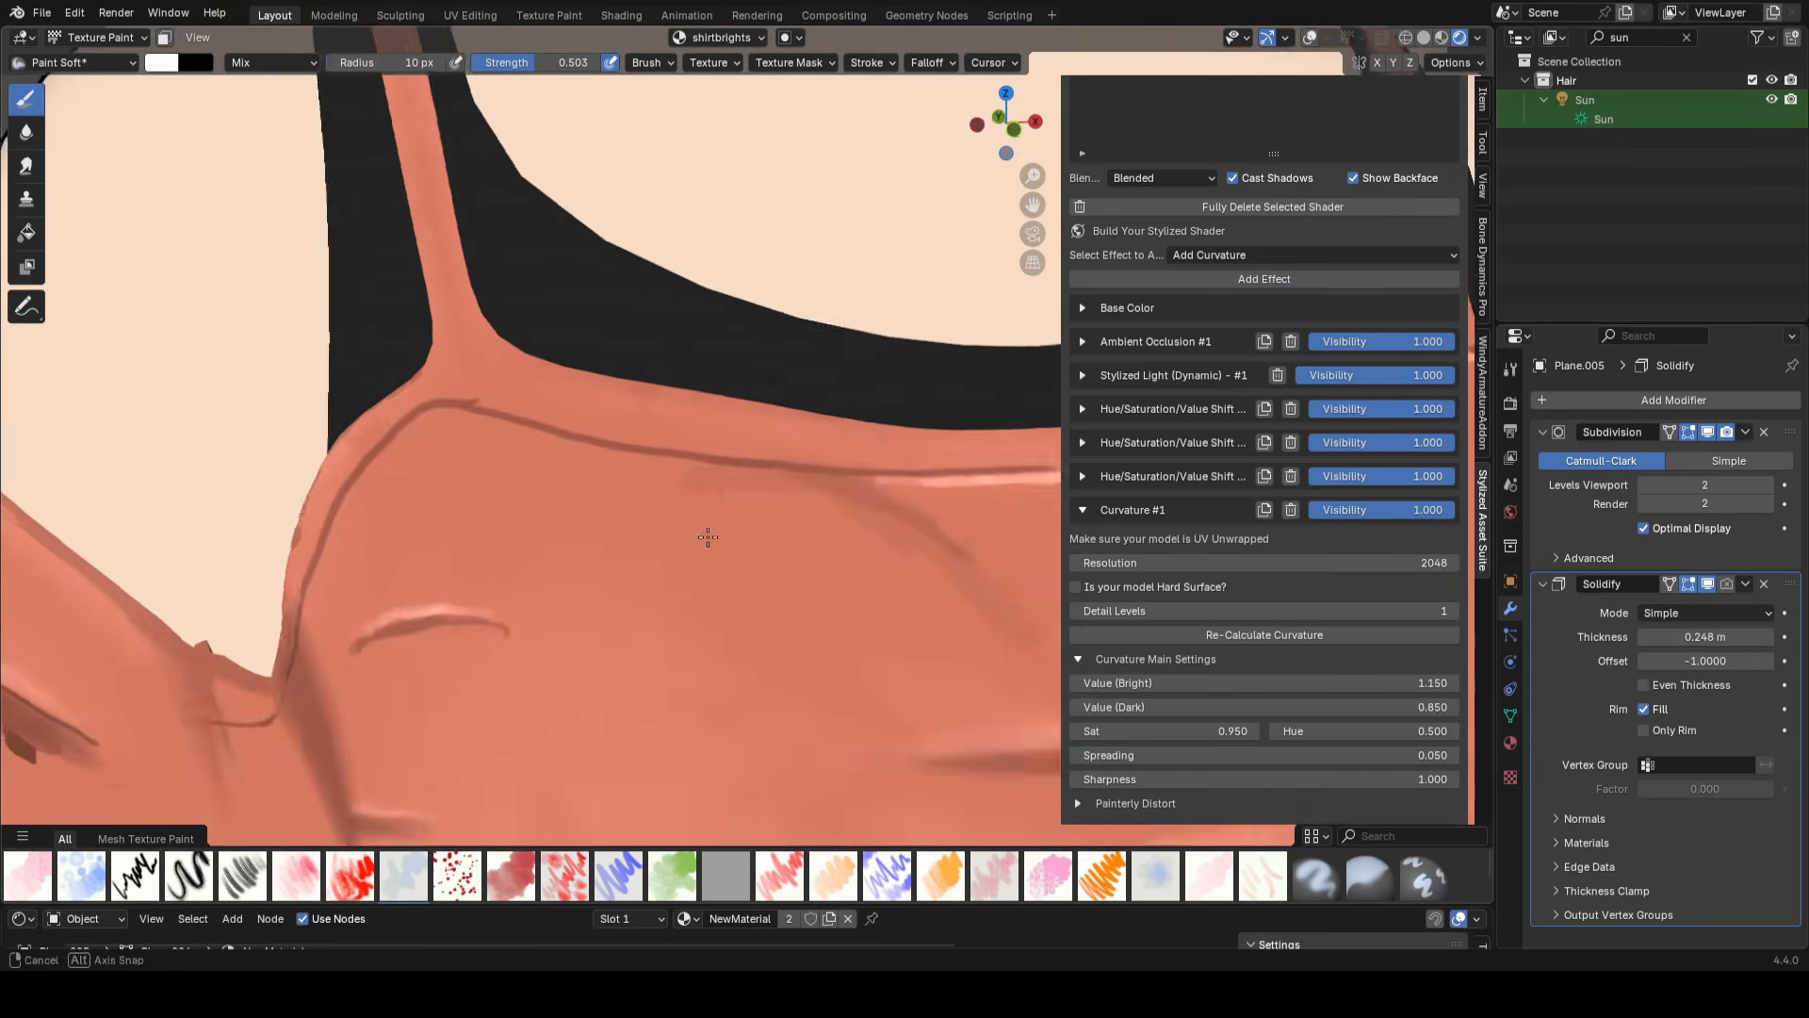
drag(697, 468, 872, 485)
key(ctrl+z)
scroll(708, 481, up, 1)
key(bracketleft)
key(bracketleft)
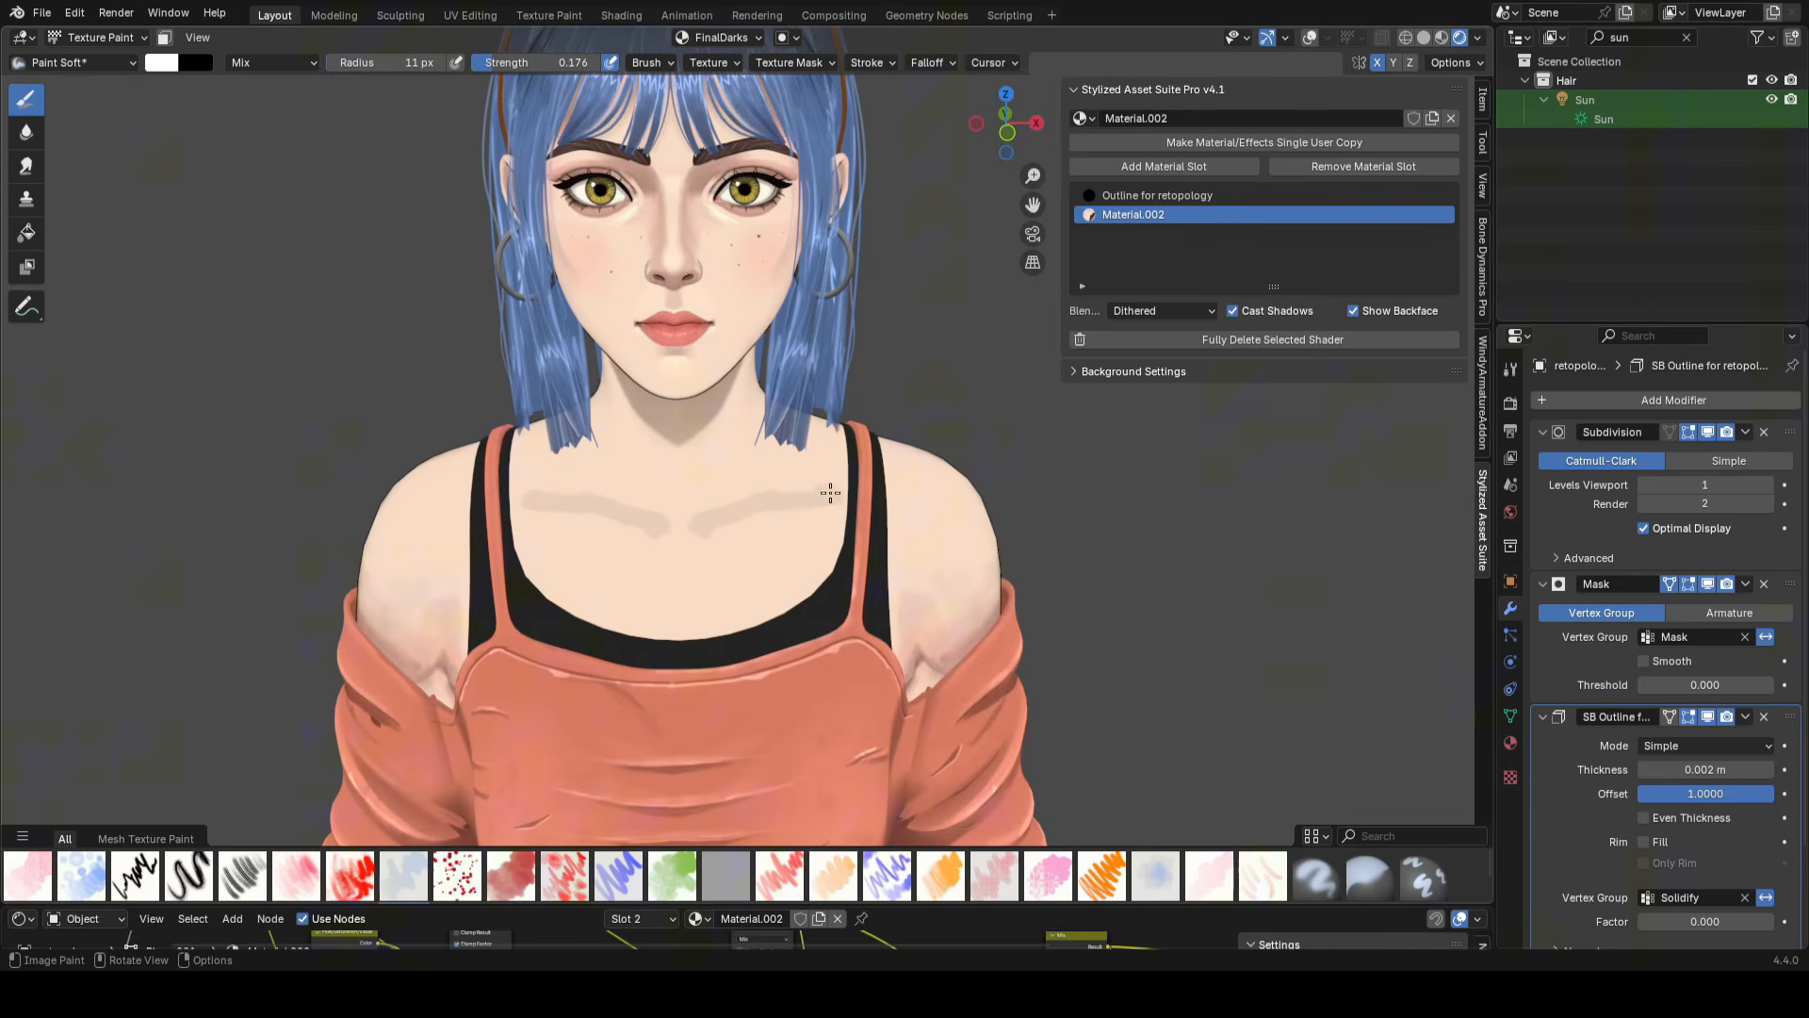
- Paint soft collarbone shadows on the FinalDarks texture with Paint Soft at 18 px and strength 0.170, mirrored in X
middle_drag(830, 493, 818, 601)
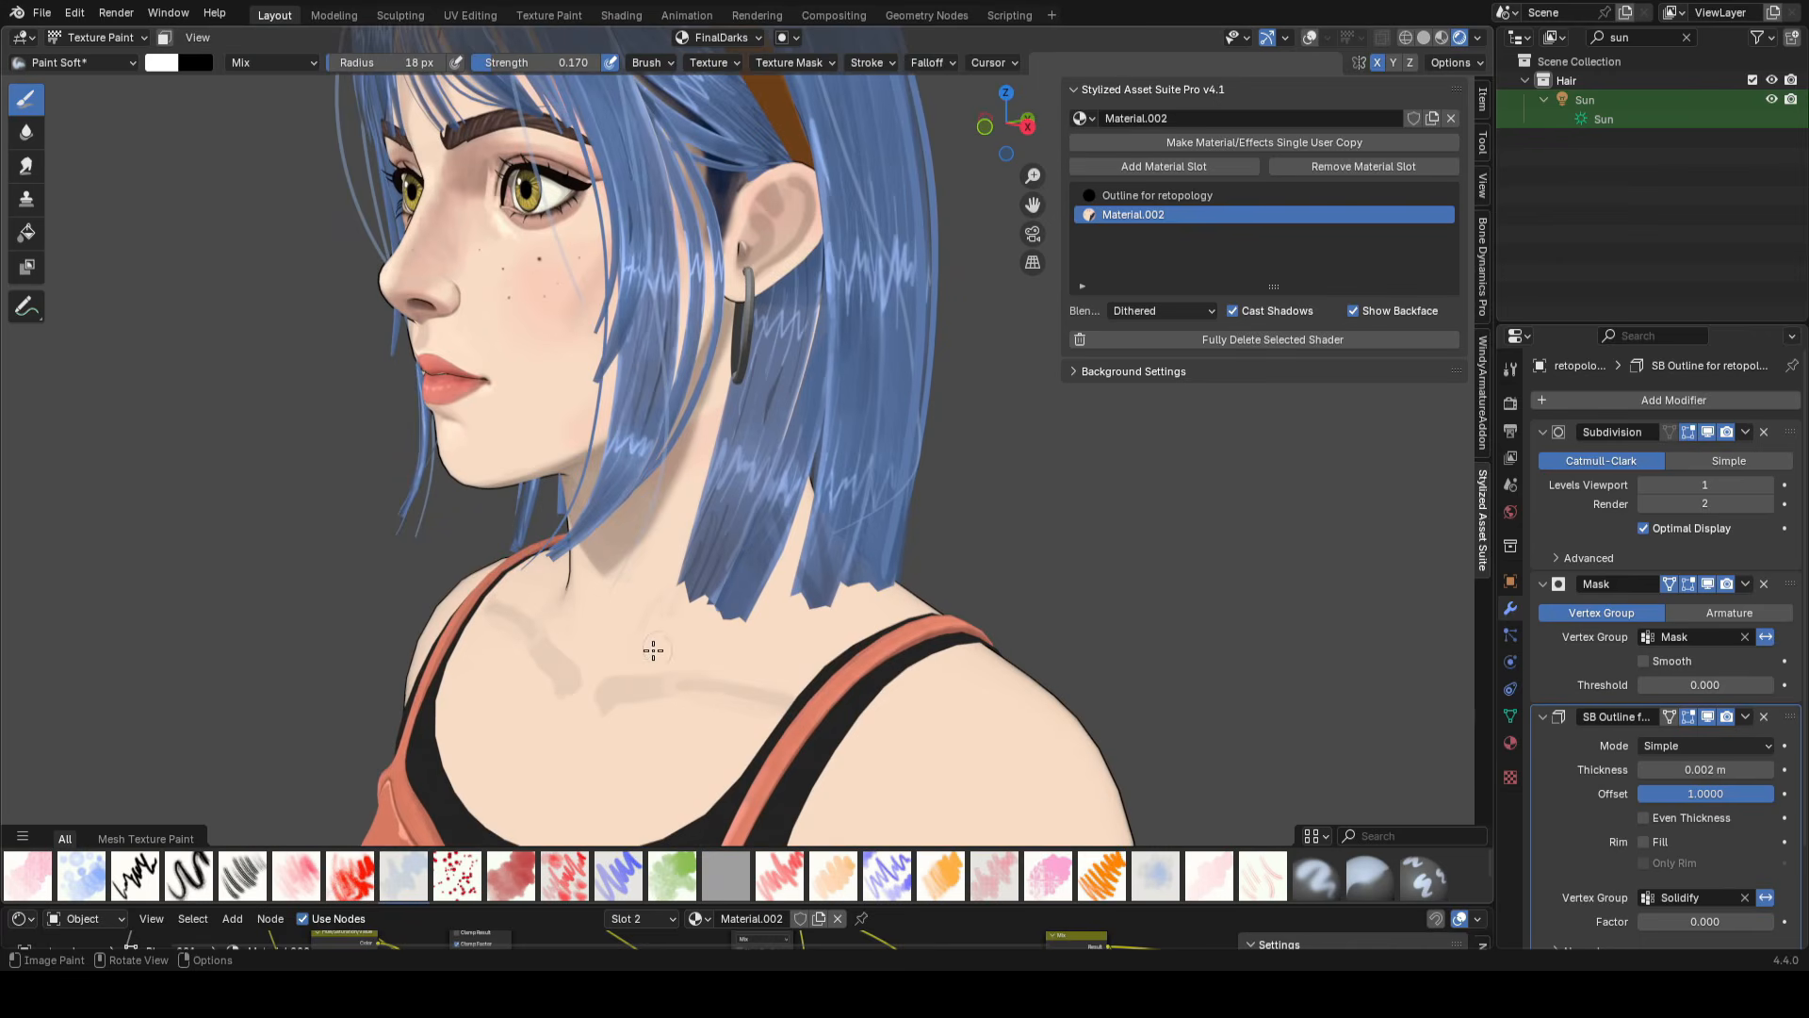
middle_drag(653, 650, 735, 671)
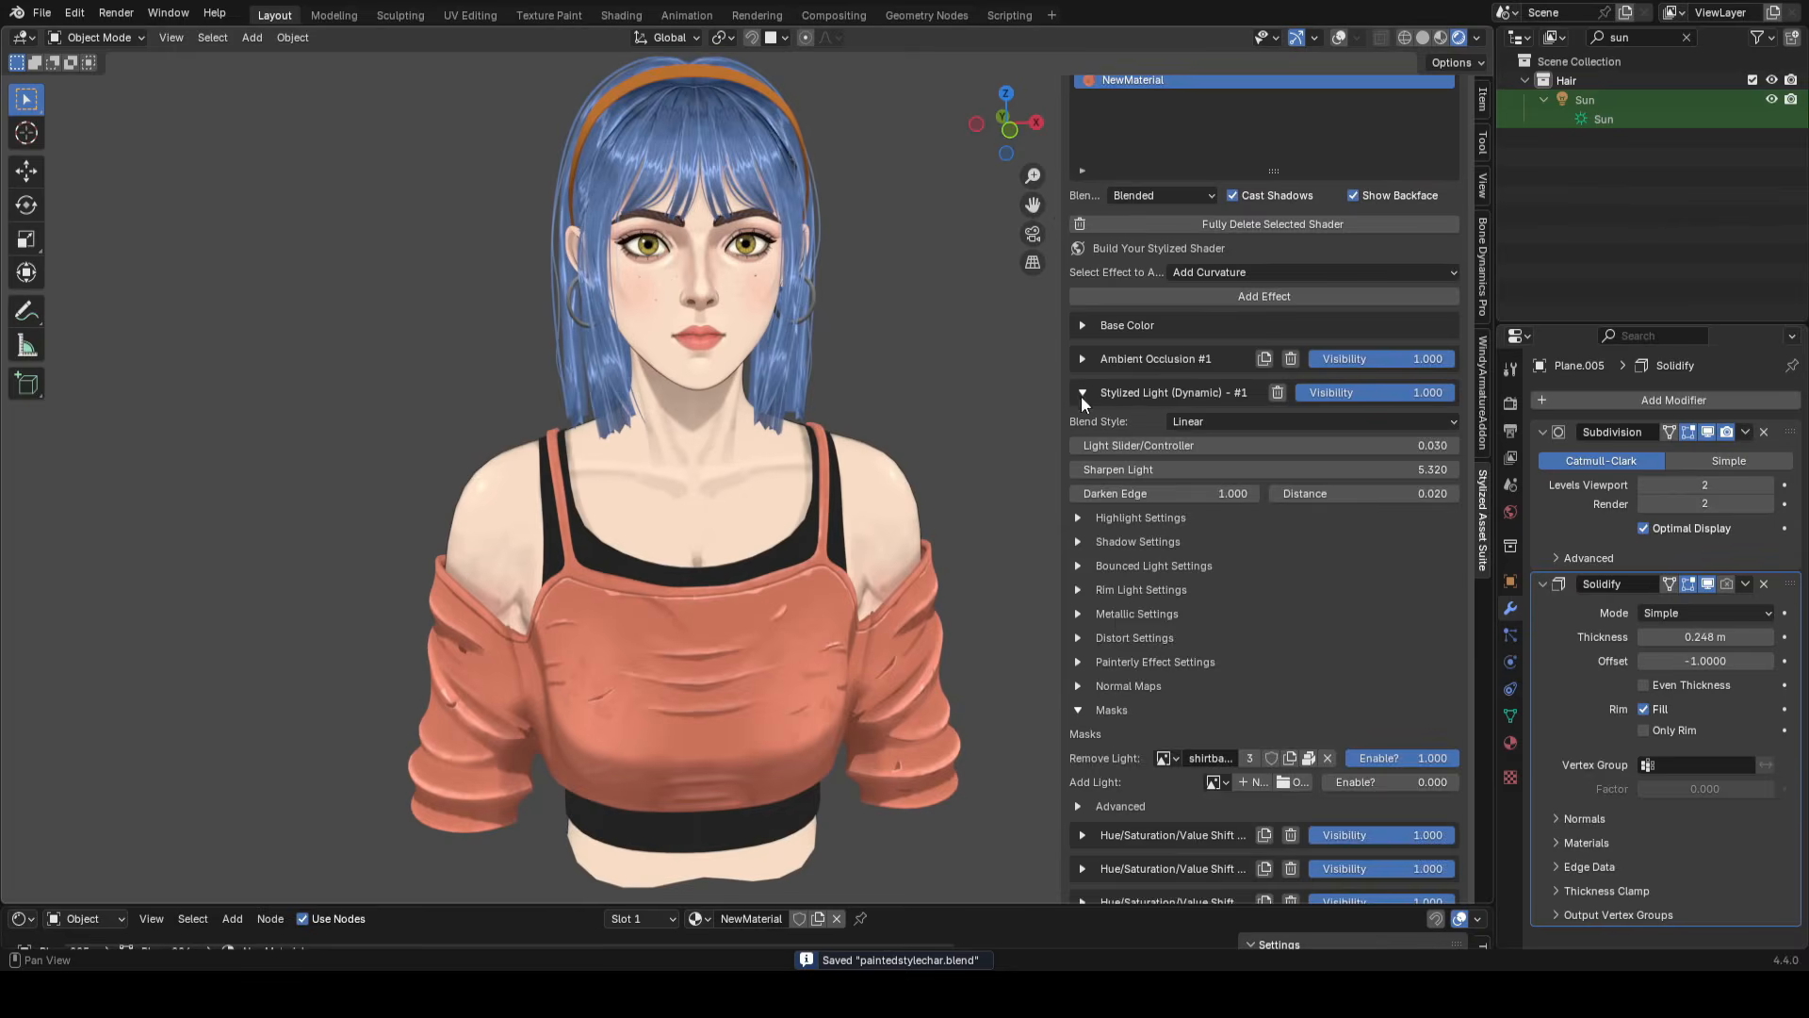
- Add a Colored Edges effect to the shirt shader with a light pink color, Blend 0.470 and the crayon01.jpg mask at 0.538
click(1178, 387)
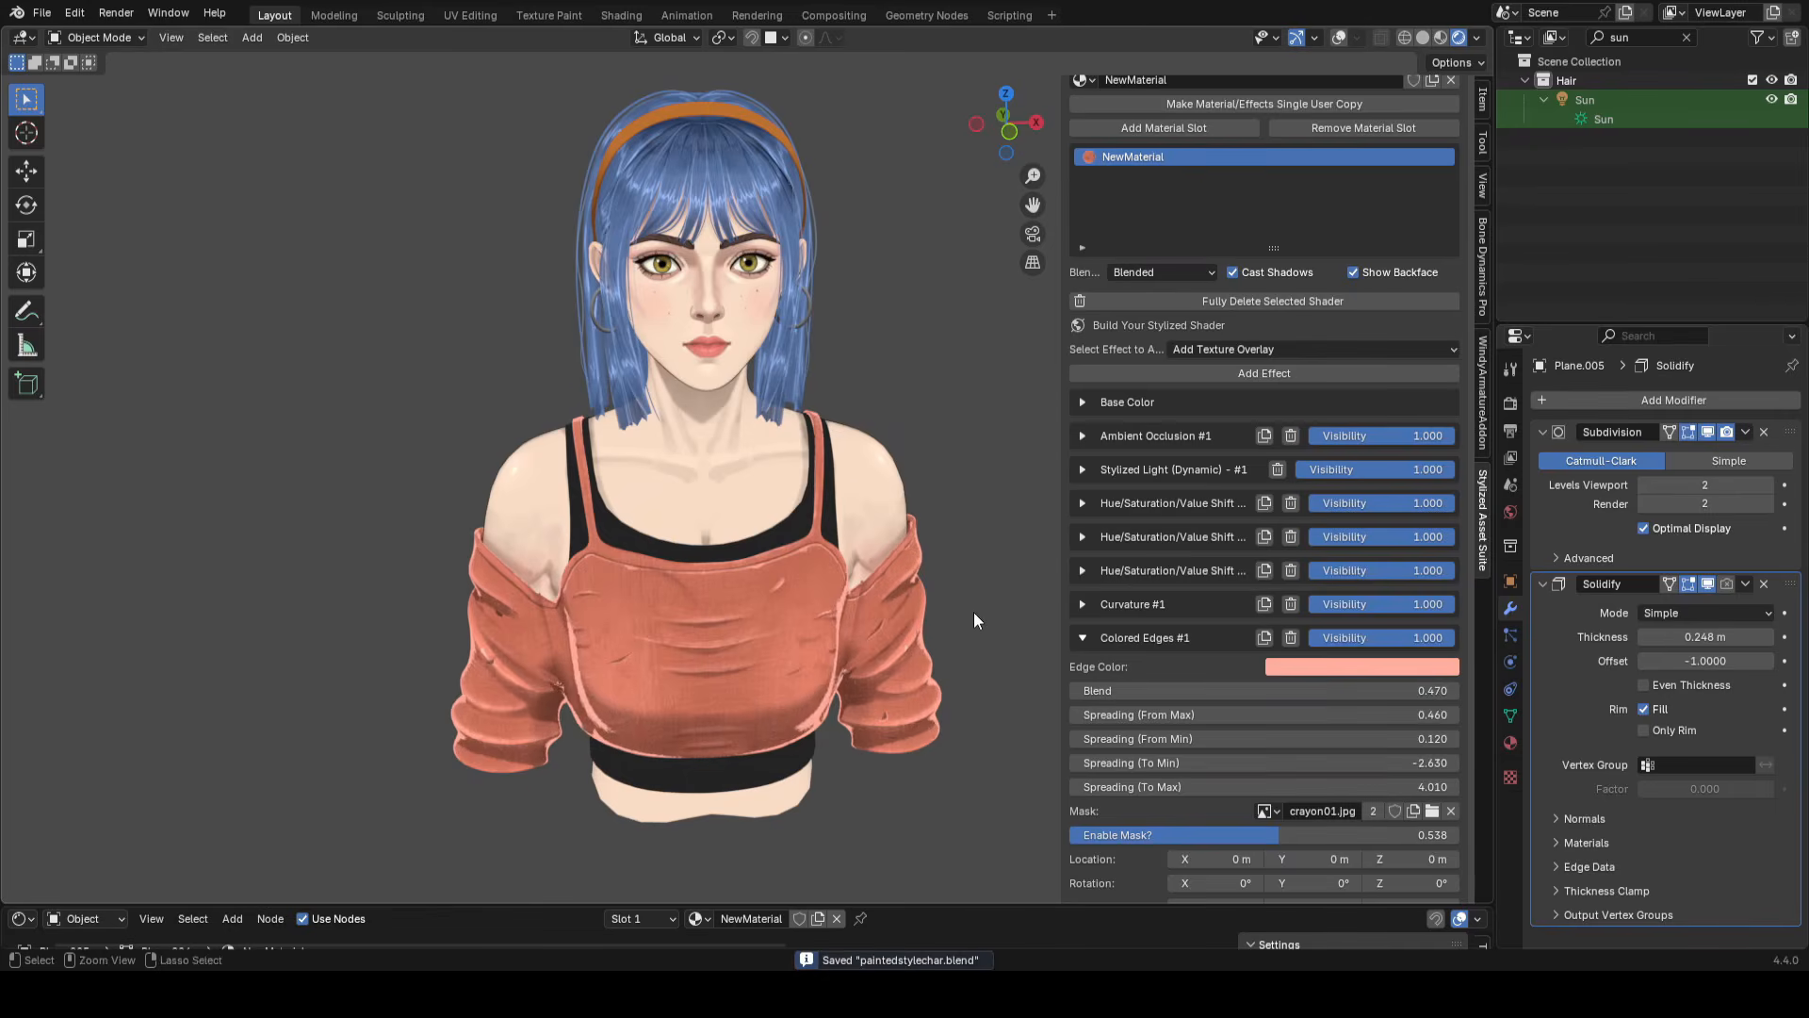
middle_drag(974, 612, 831, 643)
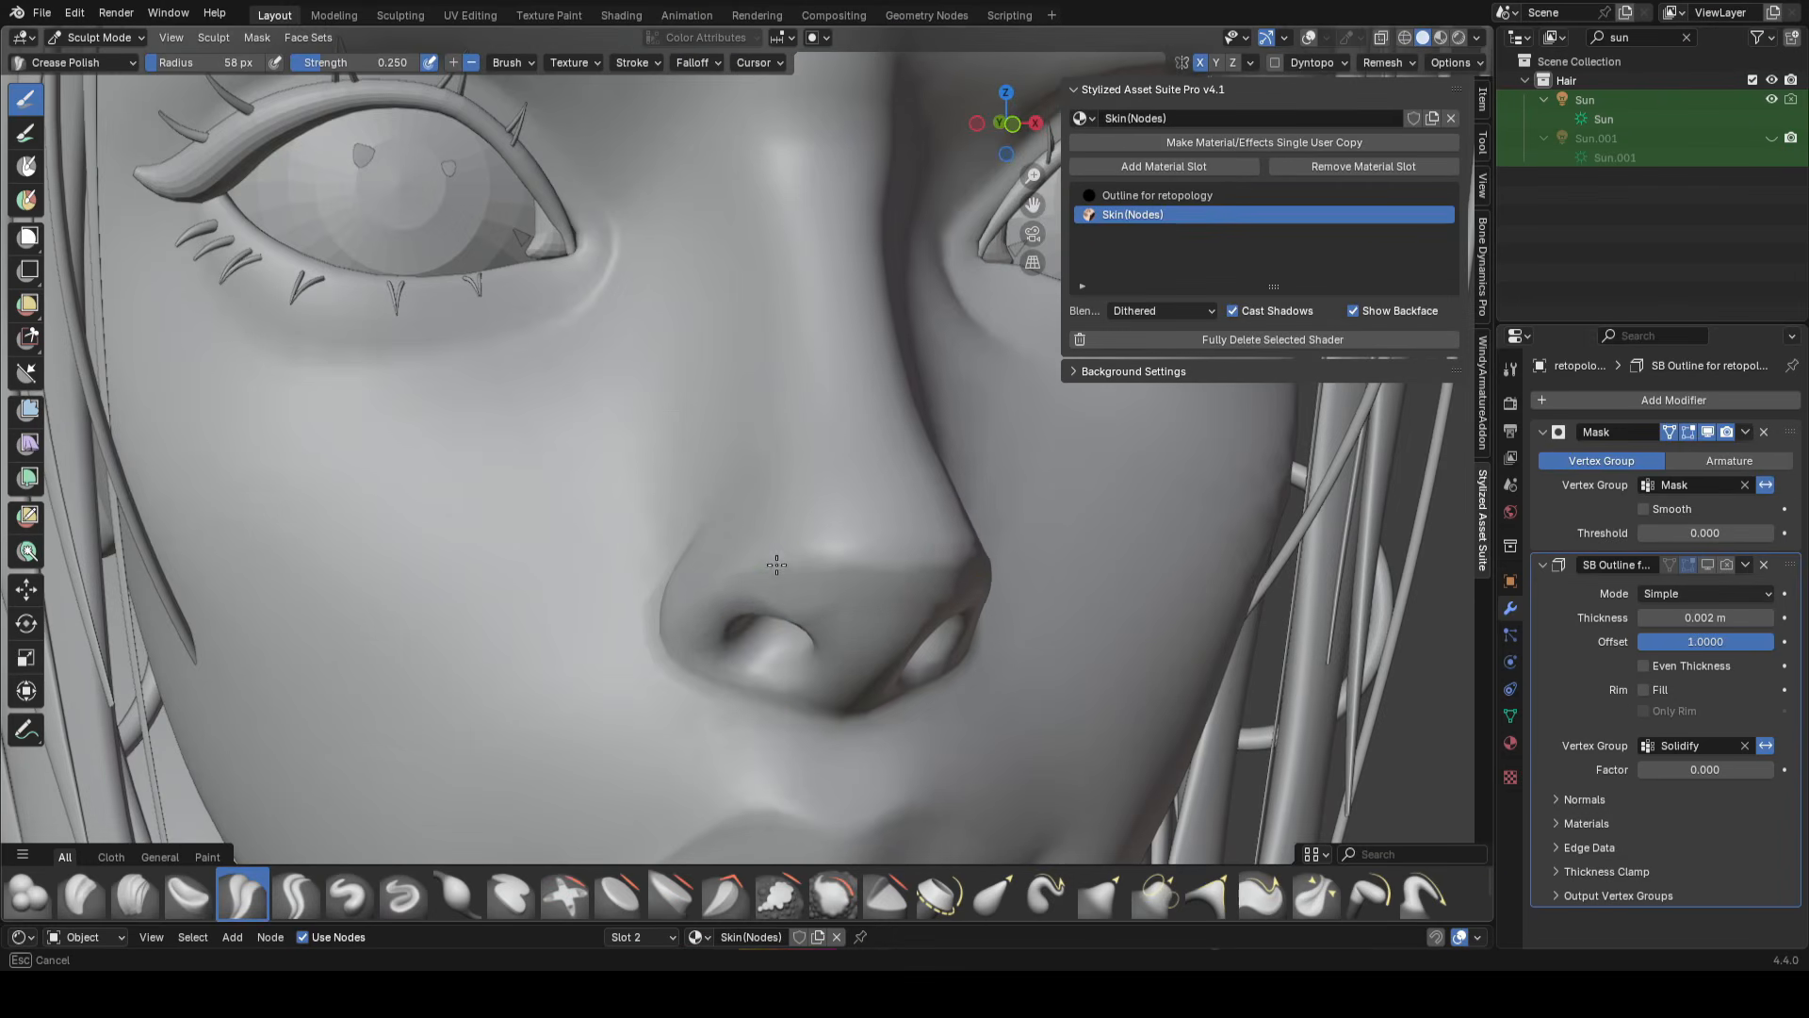
- Sculpt sharper nose and lip forms on the face with the Crease Polish brush at strength 0.250, mirrored in X
scroll(1099, 489, down, 8)
middle_drag(1099, 489, 1093, 497)
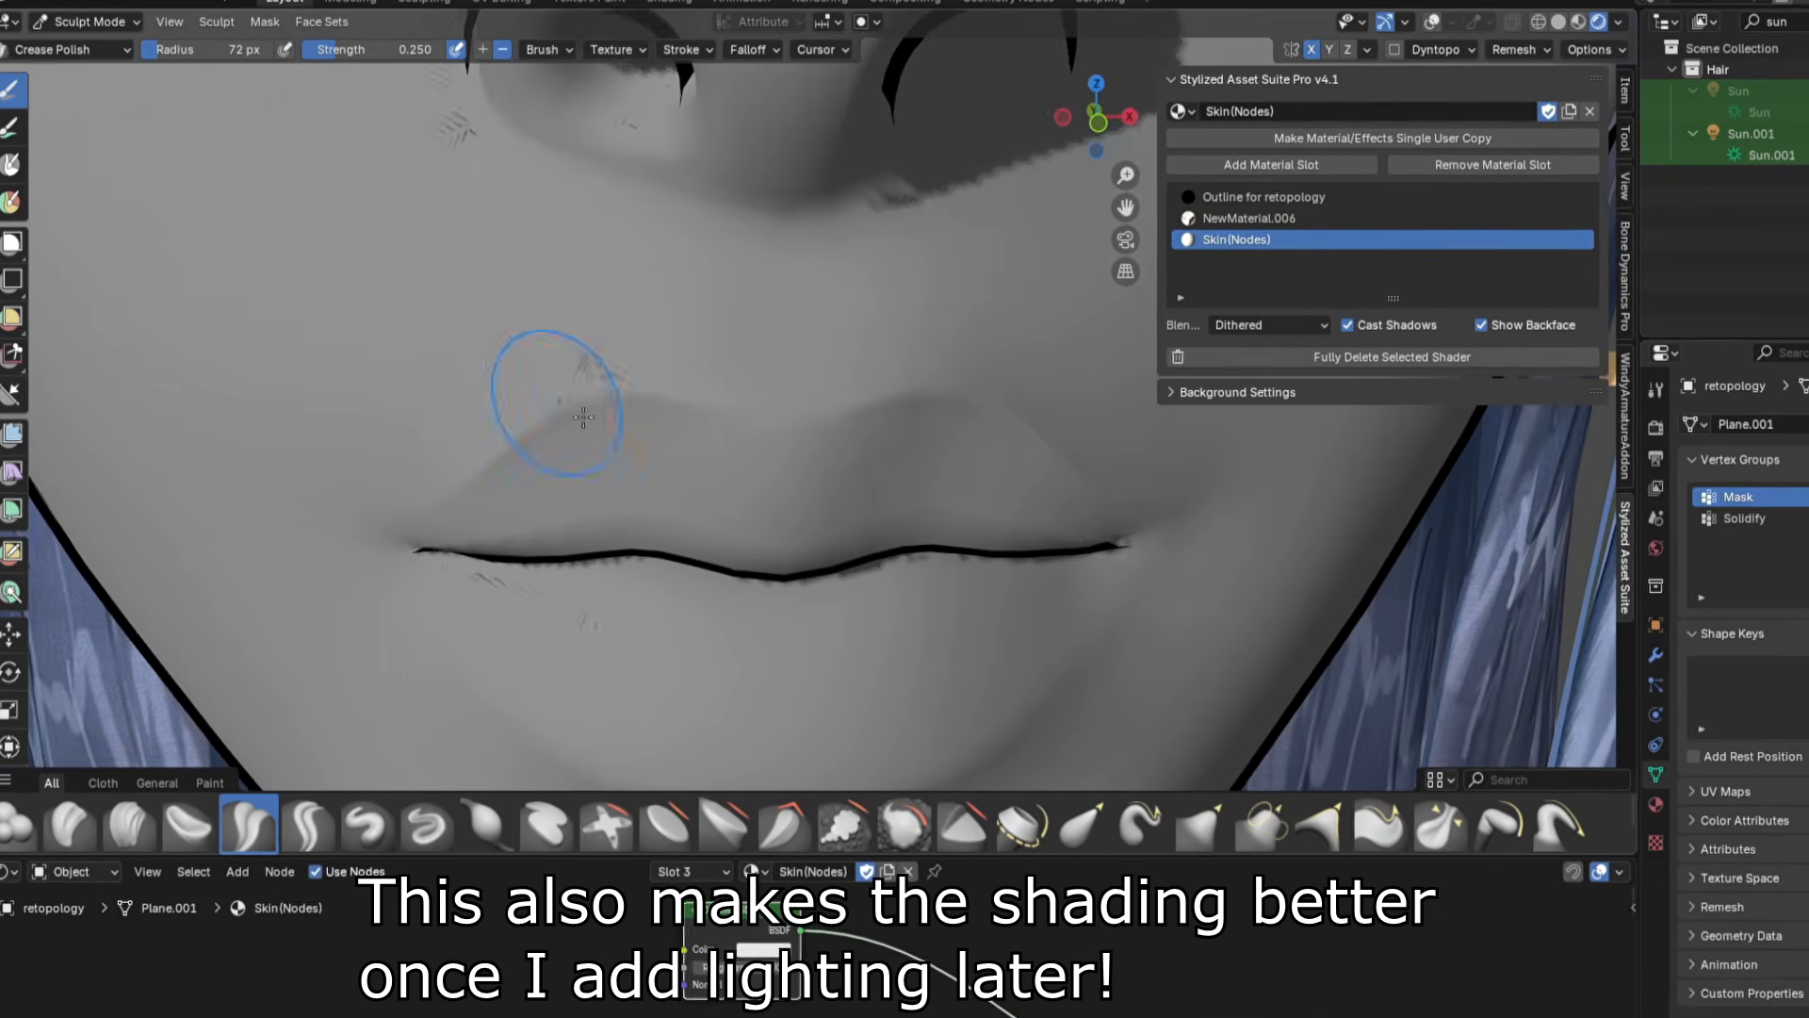
scroll(867, 456, down, 2)
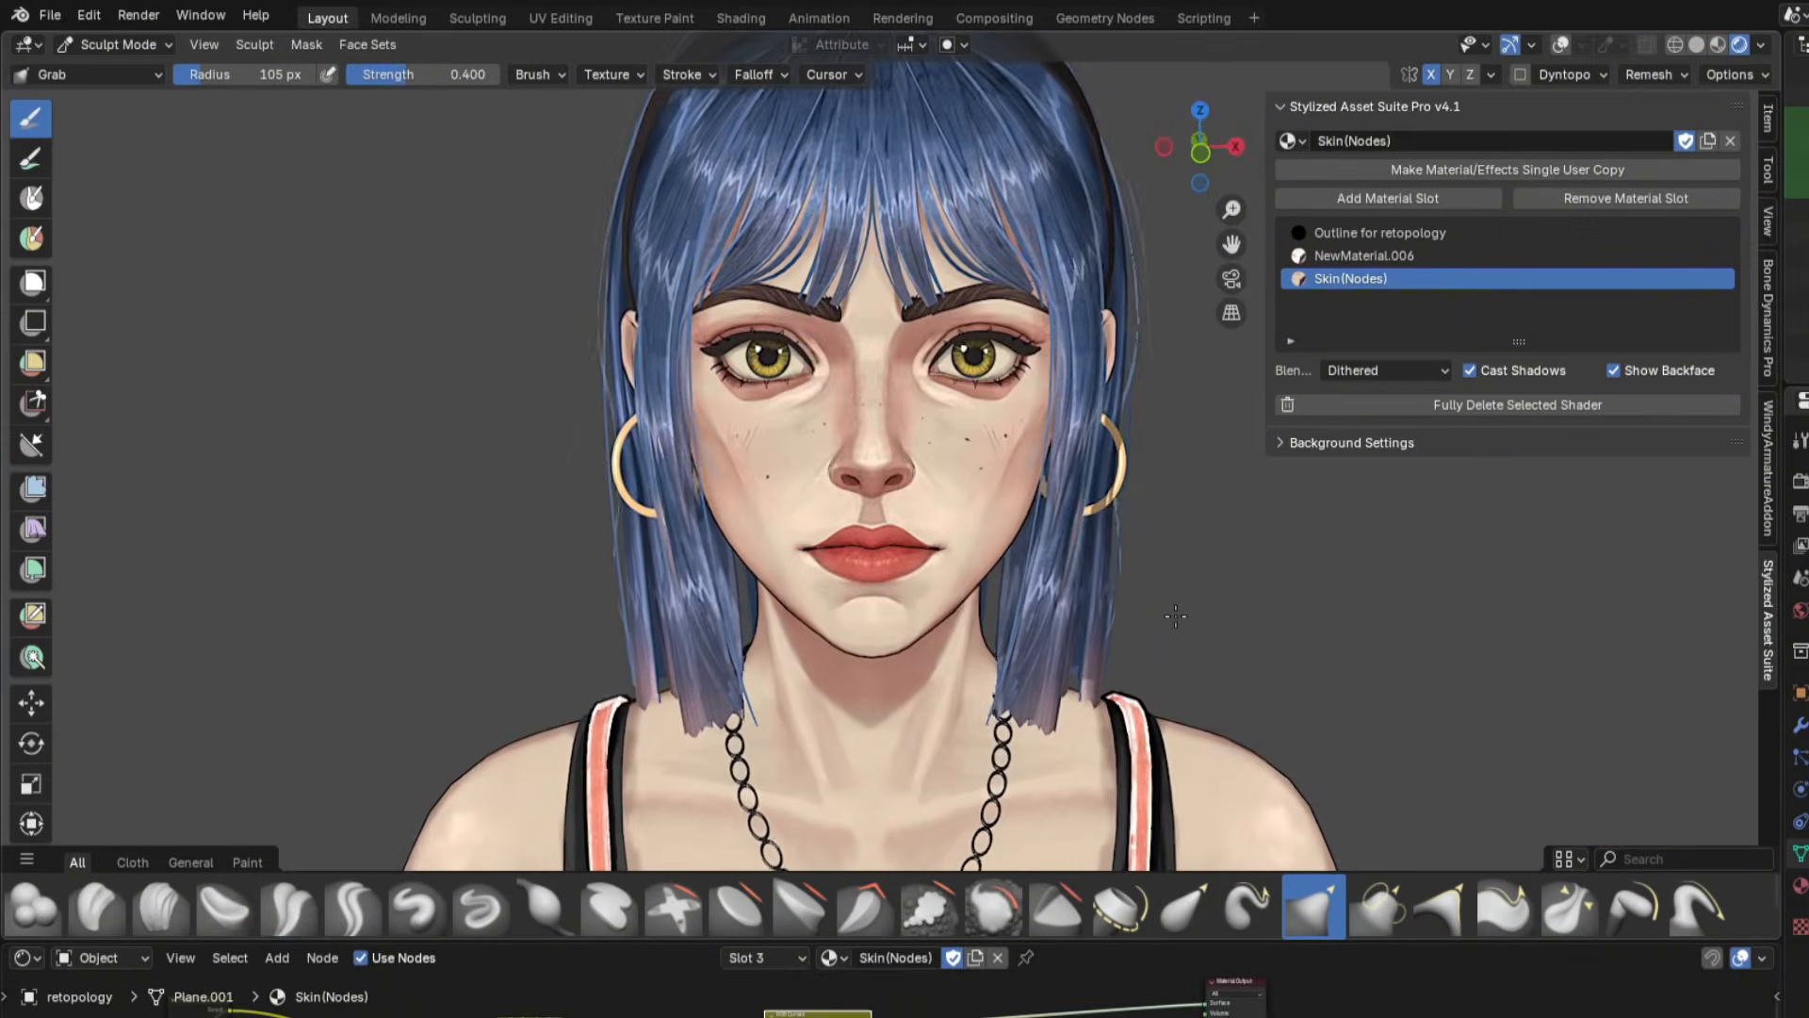
scroll(1175, 615, up, 1)
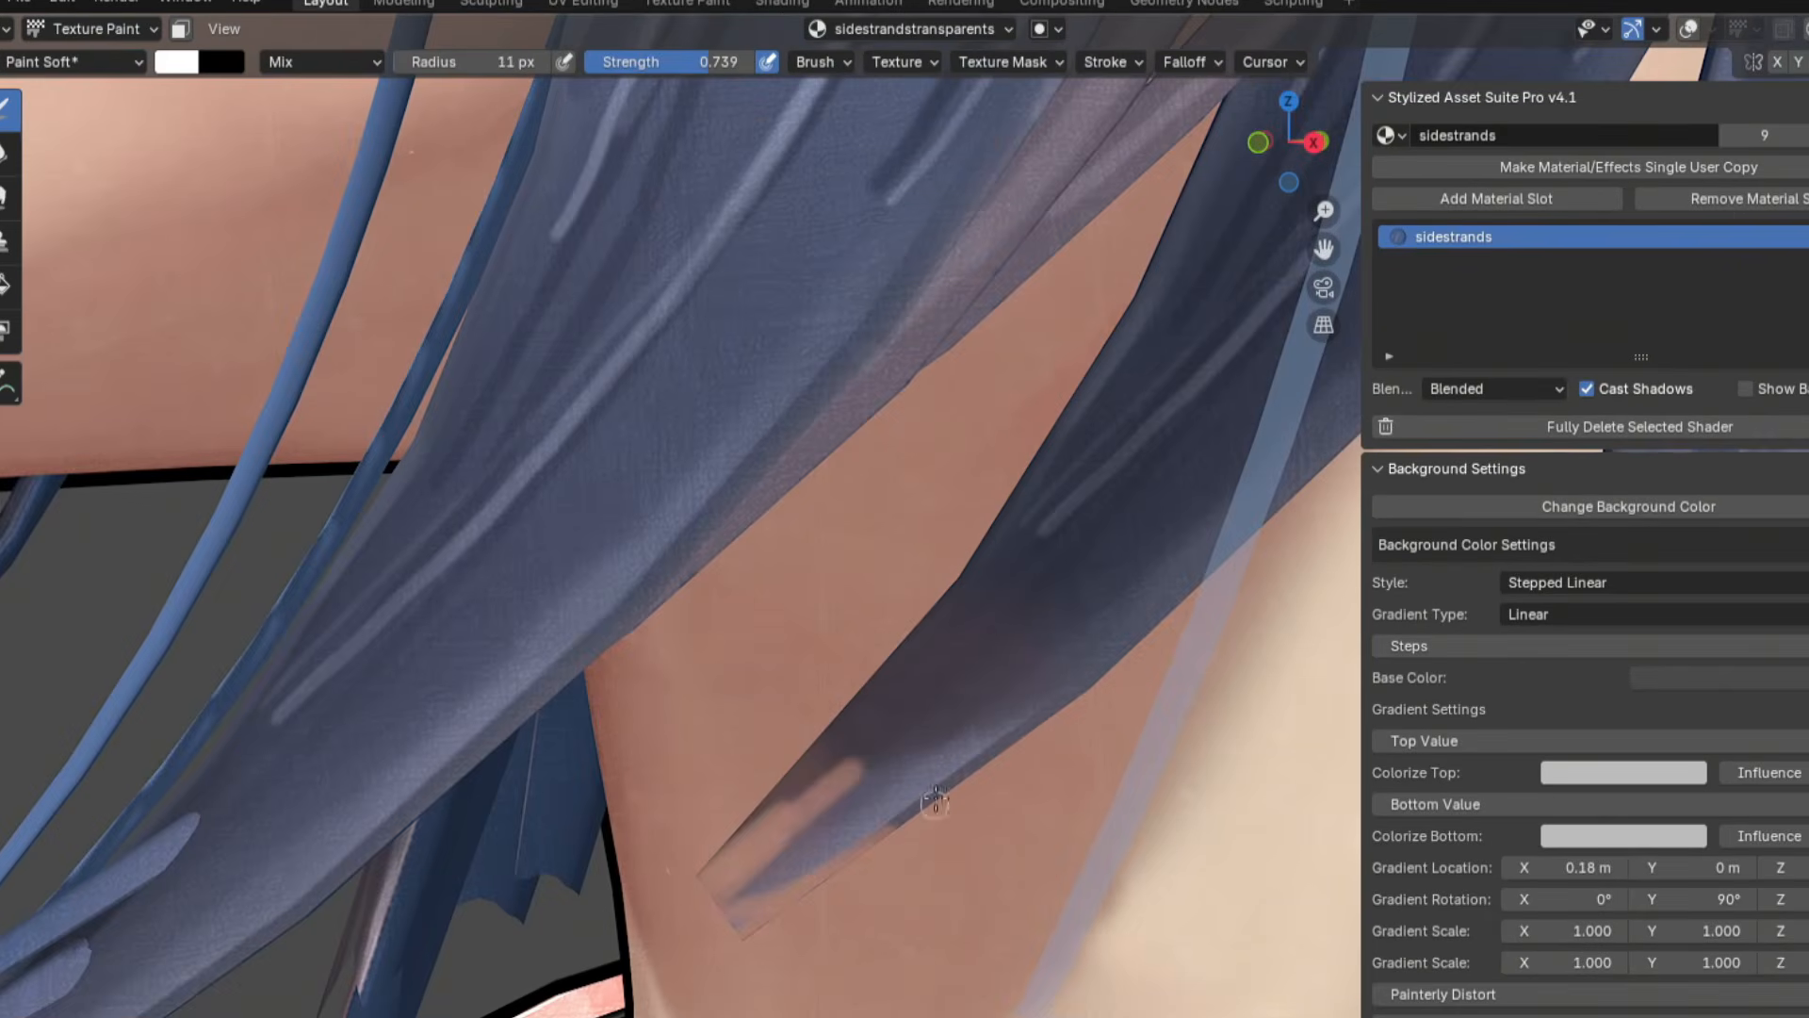
- Fade out the tips of the side hair strands on sidestrandstransparents with Paint Soft at 11 px and strength 0.739
scroll(852, 735, up, 2)
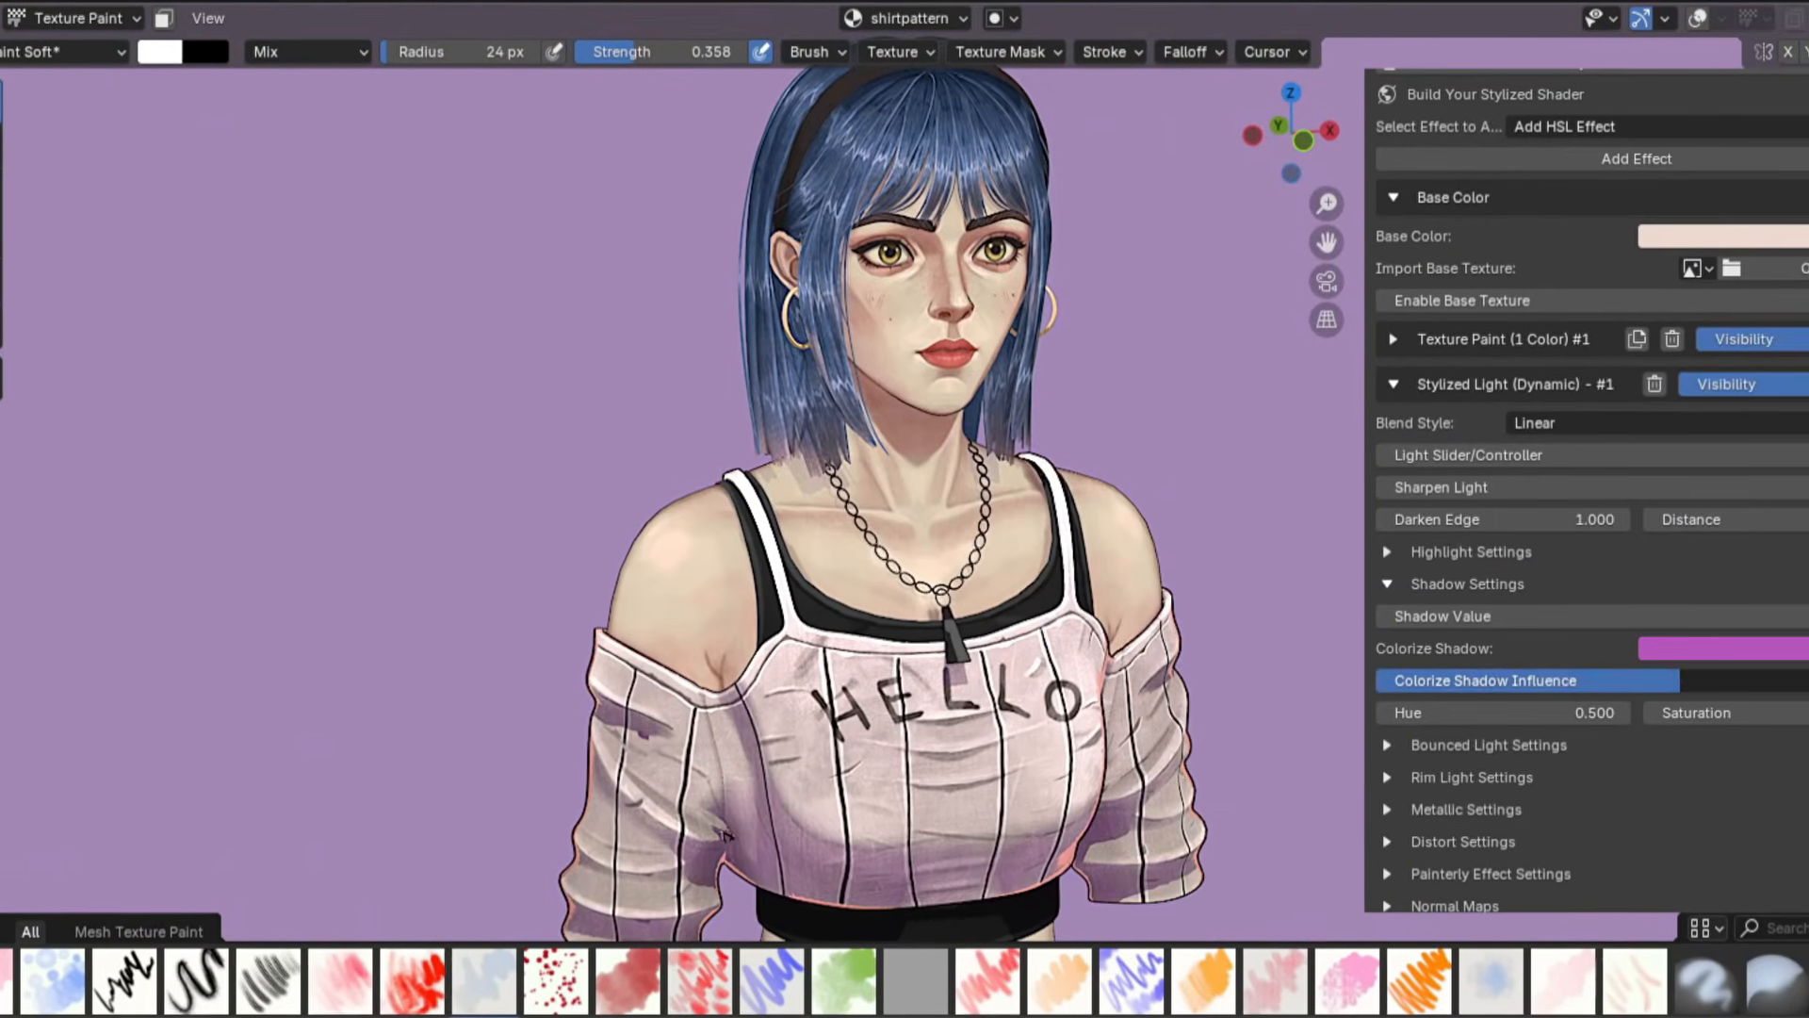
- Lower the Colorize Shadow Influence in the shirt's Stylized Light (Dynamic) shadow settings
drag(1679, 681, 1552, 680)
scroll(1202, 536, down, 1)
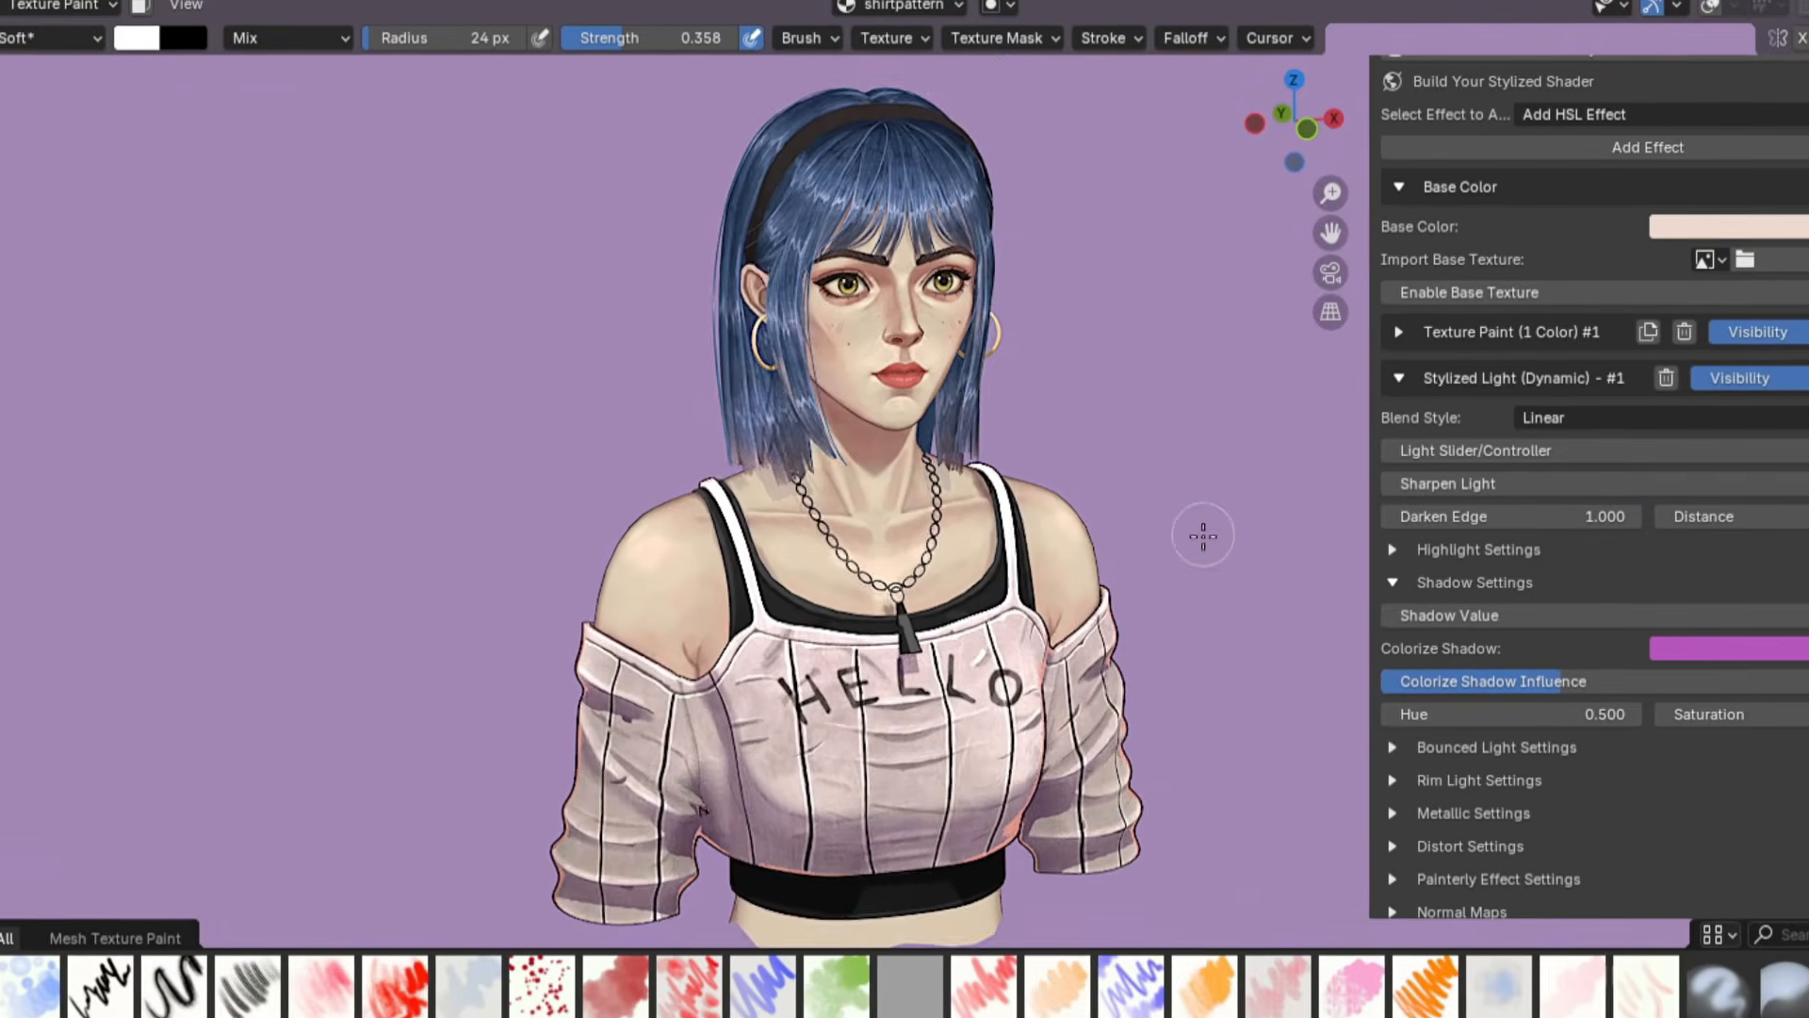
middle_drag(1204, 534, 1140, 590)
drag(1603, 683, 1586, 683)
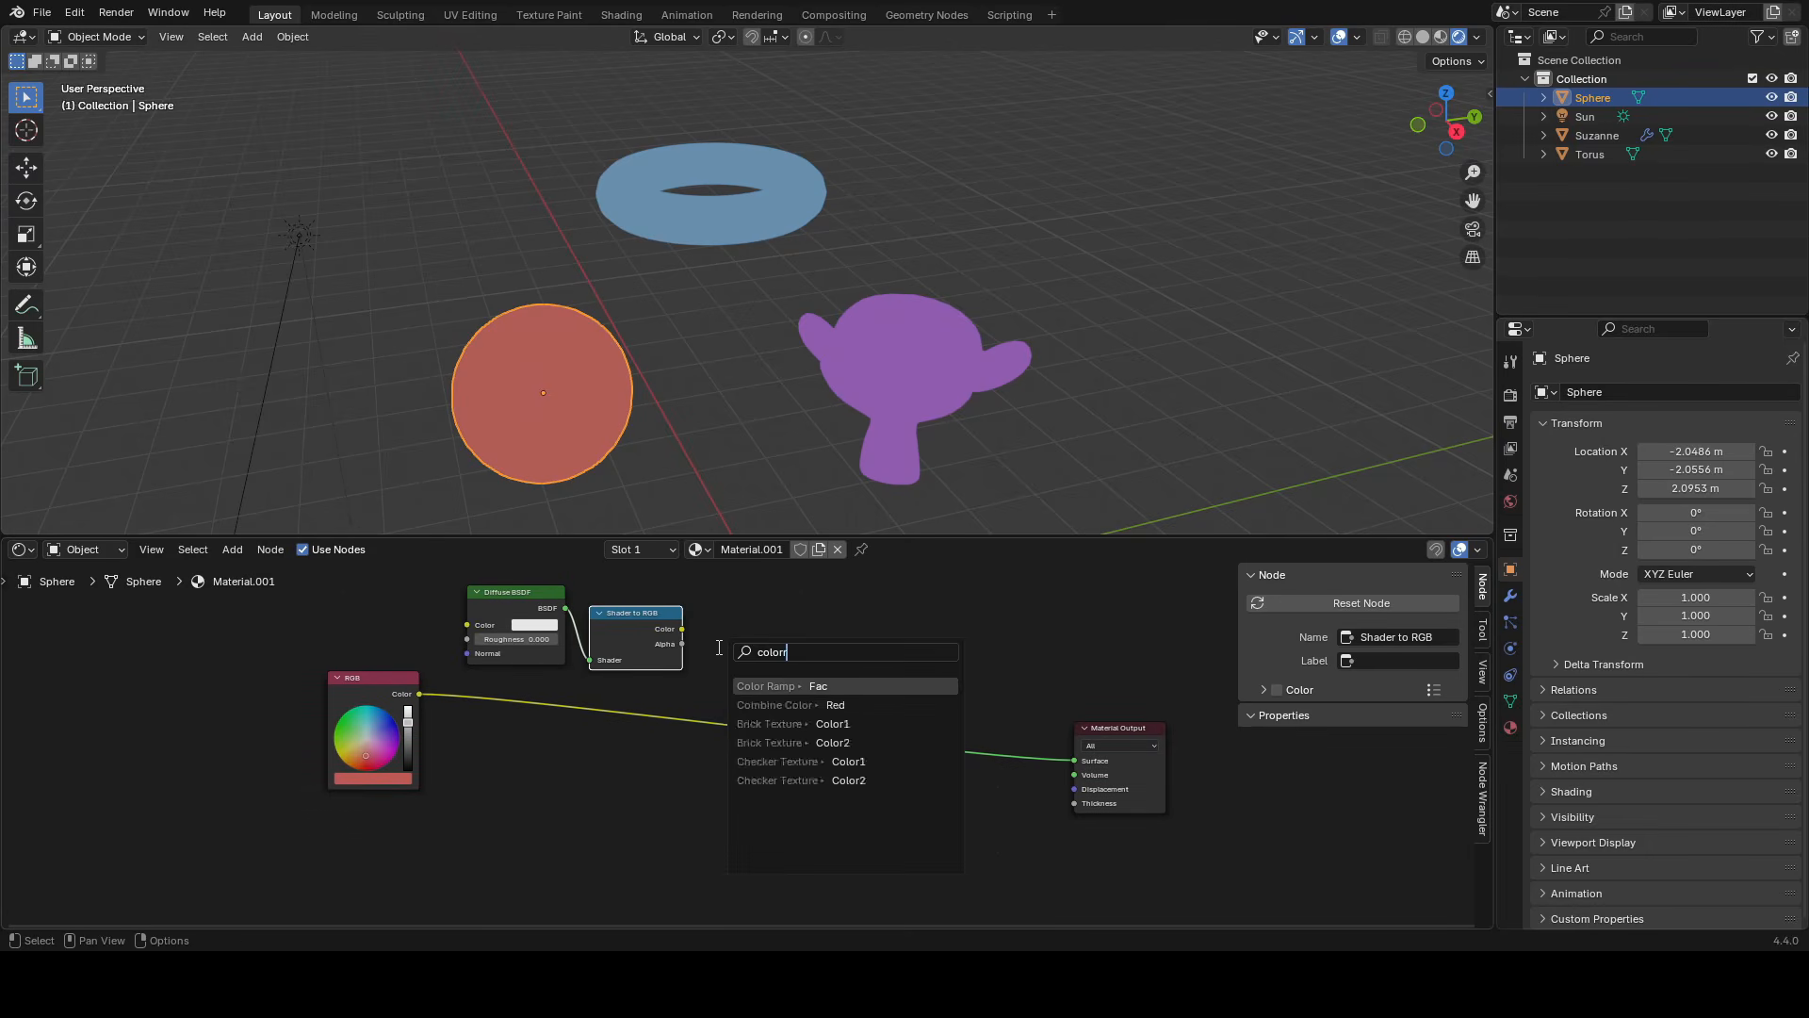
- Add a Color Ramp after Shader to RGB, multiply it with the sphere's RGB color, and move the lighting nodes below
key(Return)
click(703, 586)
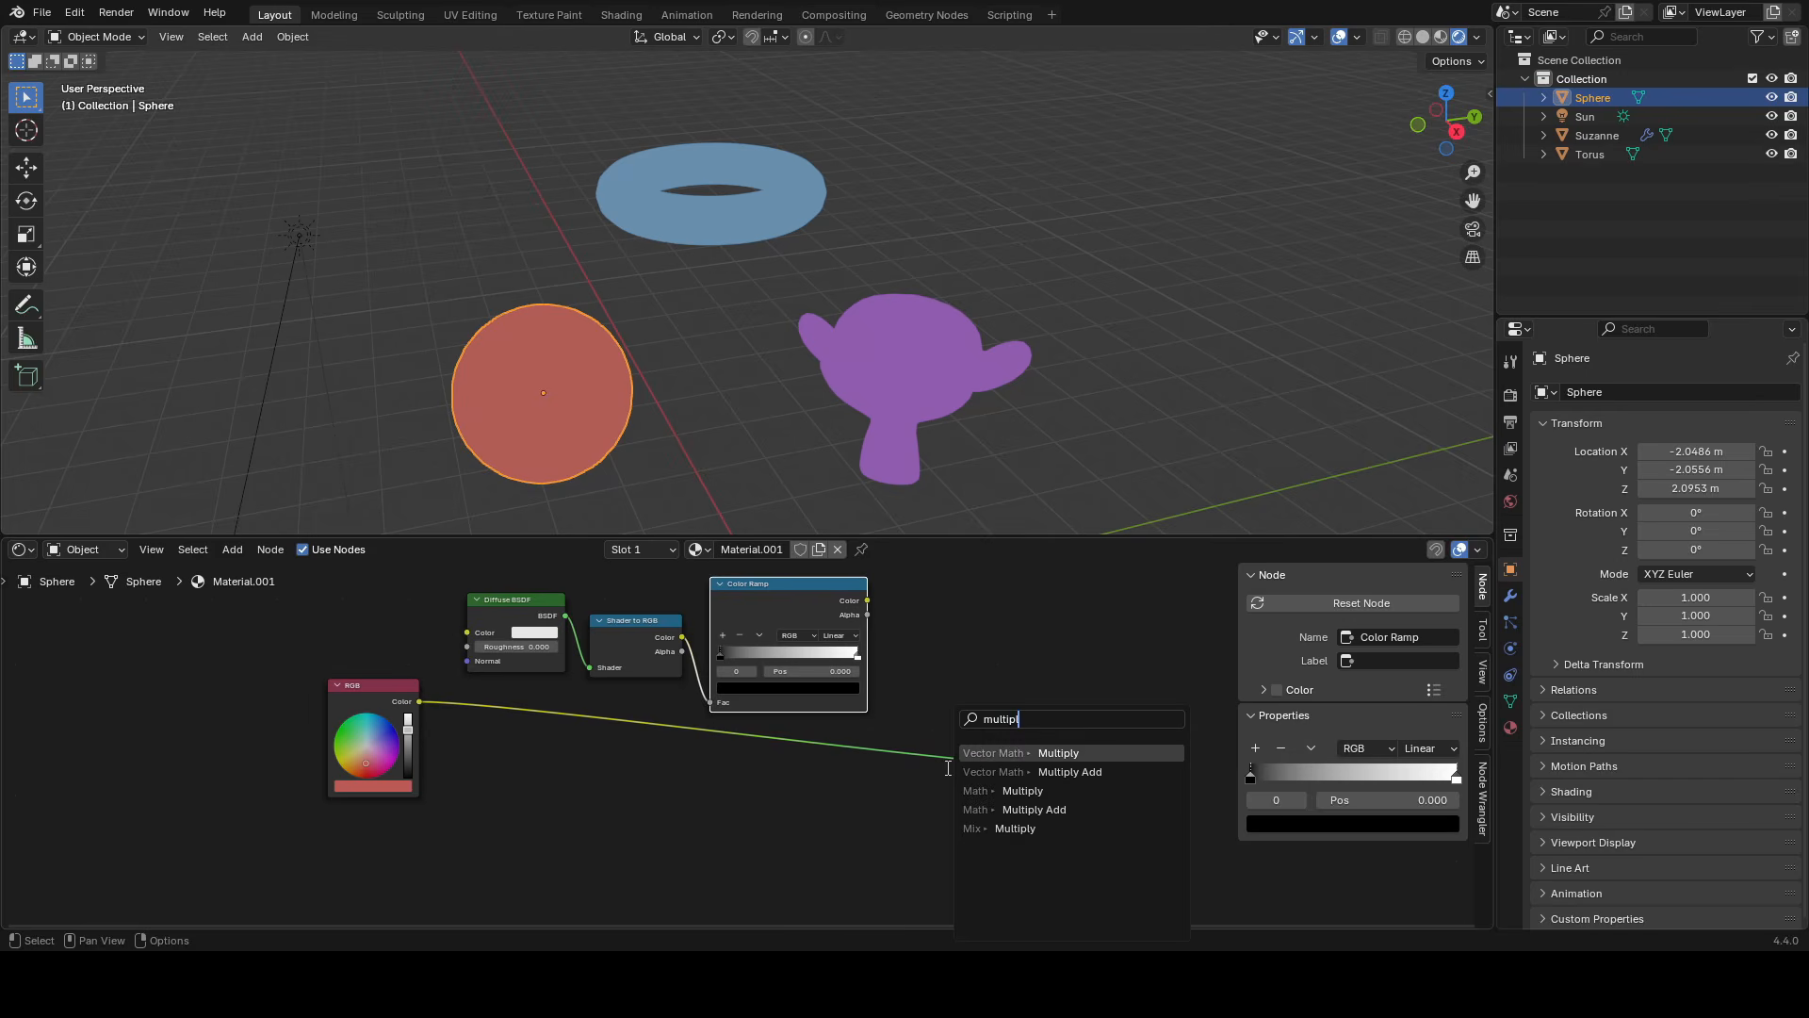
click(1015, 828)
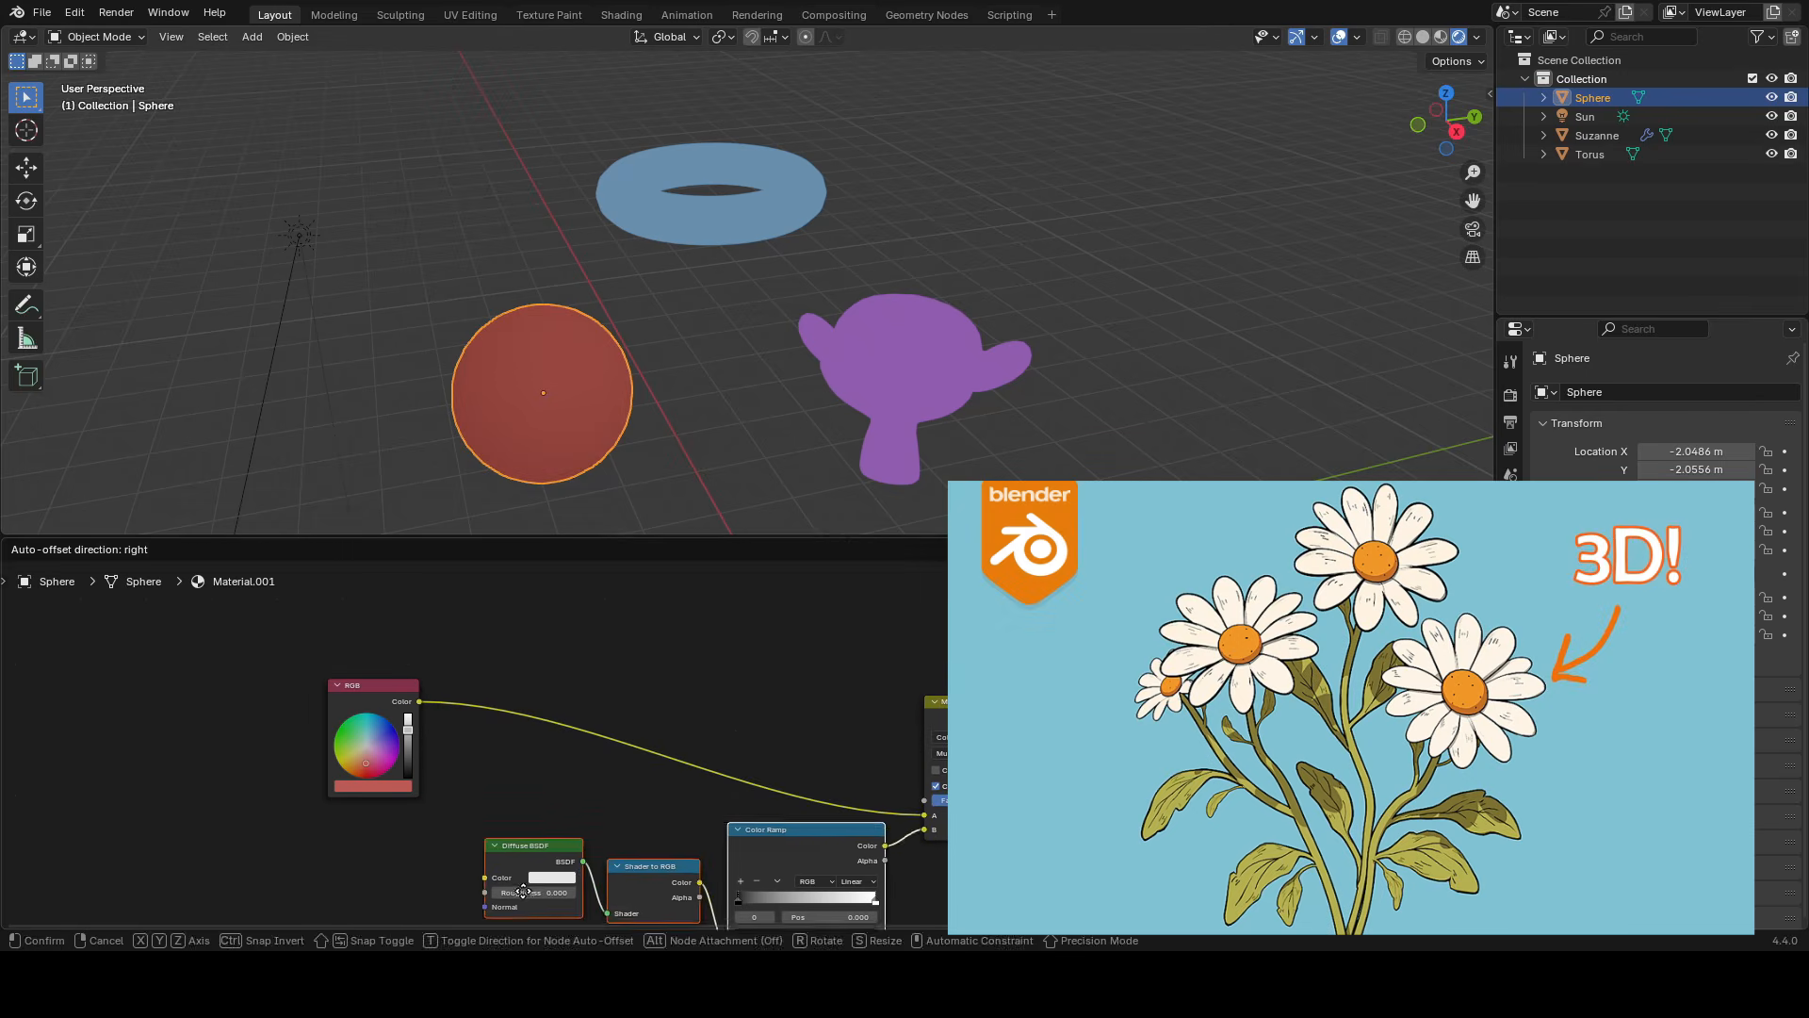
click(479, 902)
- Tighten the Color Ramp by moving its white stop to 0.250, and raise the Multiply node's factor
middle_drag(811, 818, 757, 673)
scroll(745, 744, up, 3)
drag(782, 776, 628, 767)
drag(662, 768, 649, 768)
scroll(896, 739, down, 3)
middle_drag(896, 739, 820, 799)
scroll(848, 735, up, 2)
drag(853, 739, 868, 740)
scroll(846, 603, down, 4)
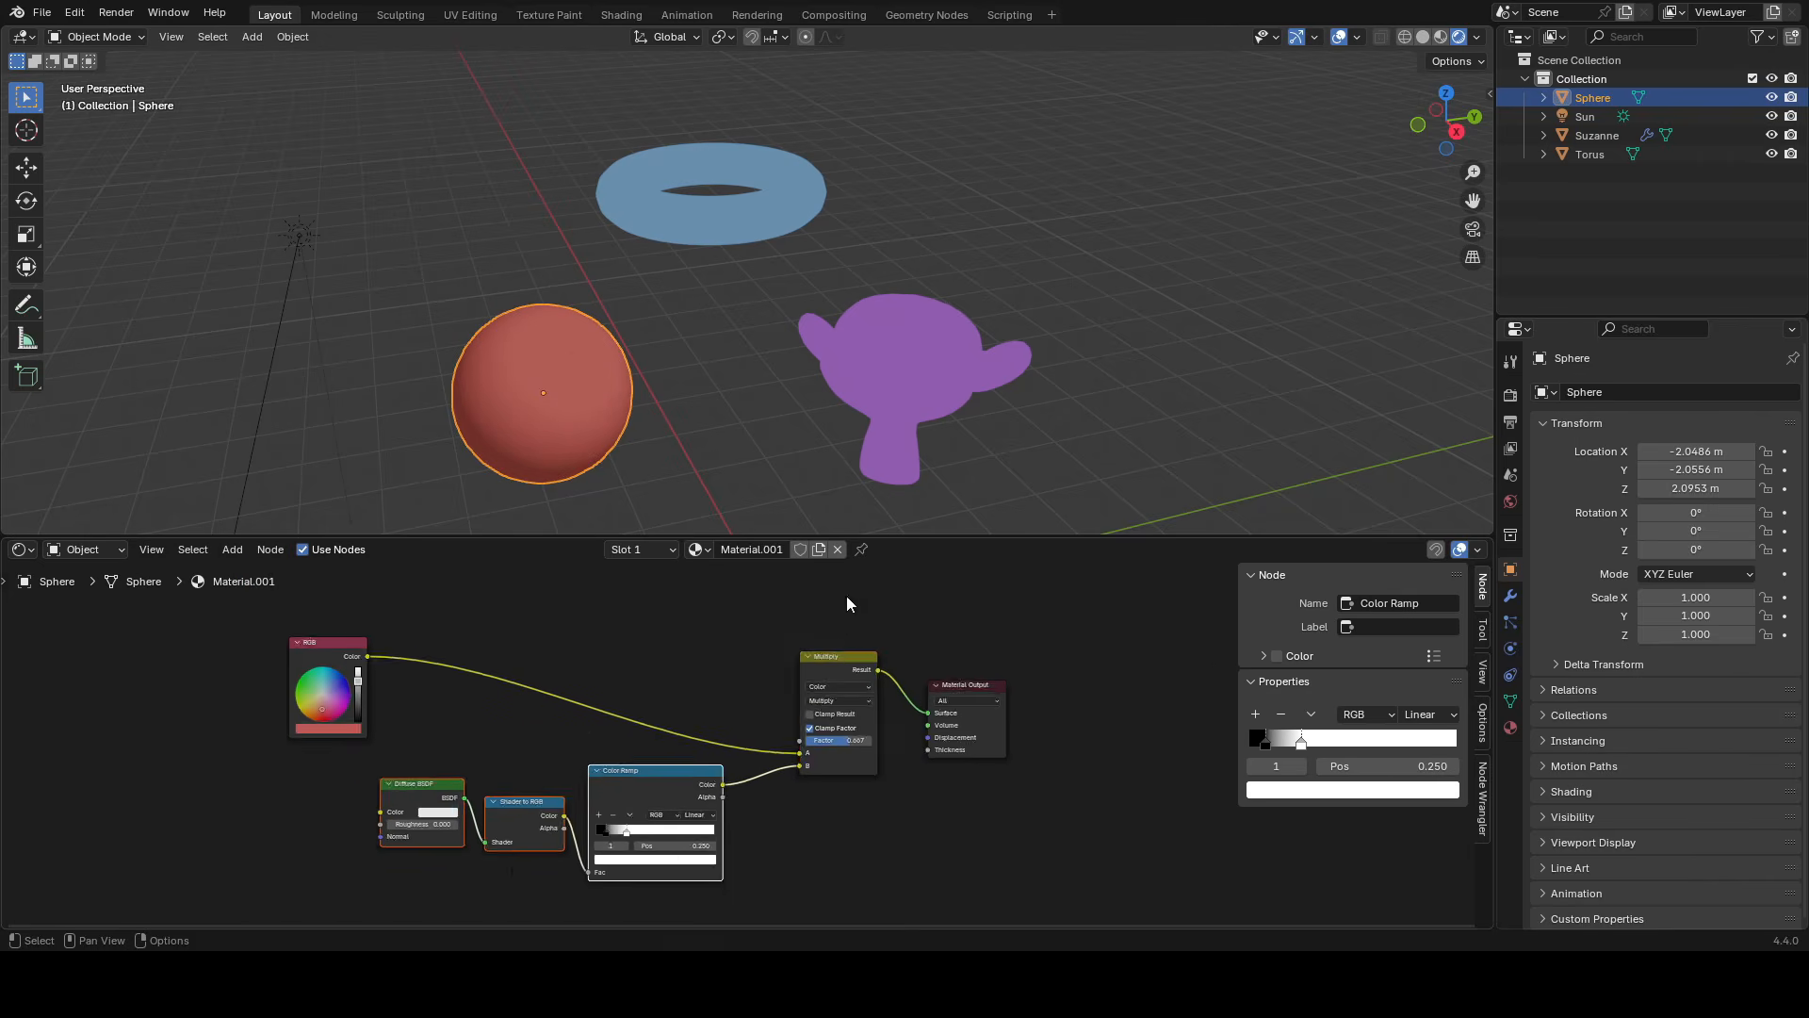
- Group the Diffuse BSDF, Shader to RGB, Color Ramp and Multiply nodes into a node group named Lighting
drag(846, 603, 428, 880)
middle_drag(759, 841, 832, 812)
key(g)
click(912, 767)
key(ctrl+g)
scroll(912, 767, up, 2)
key(Tab)
scroll(762, 749, up, 2)
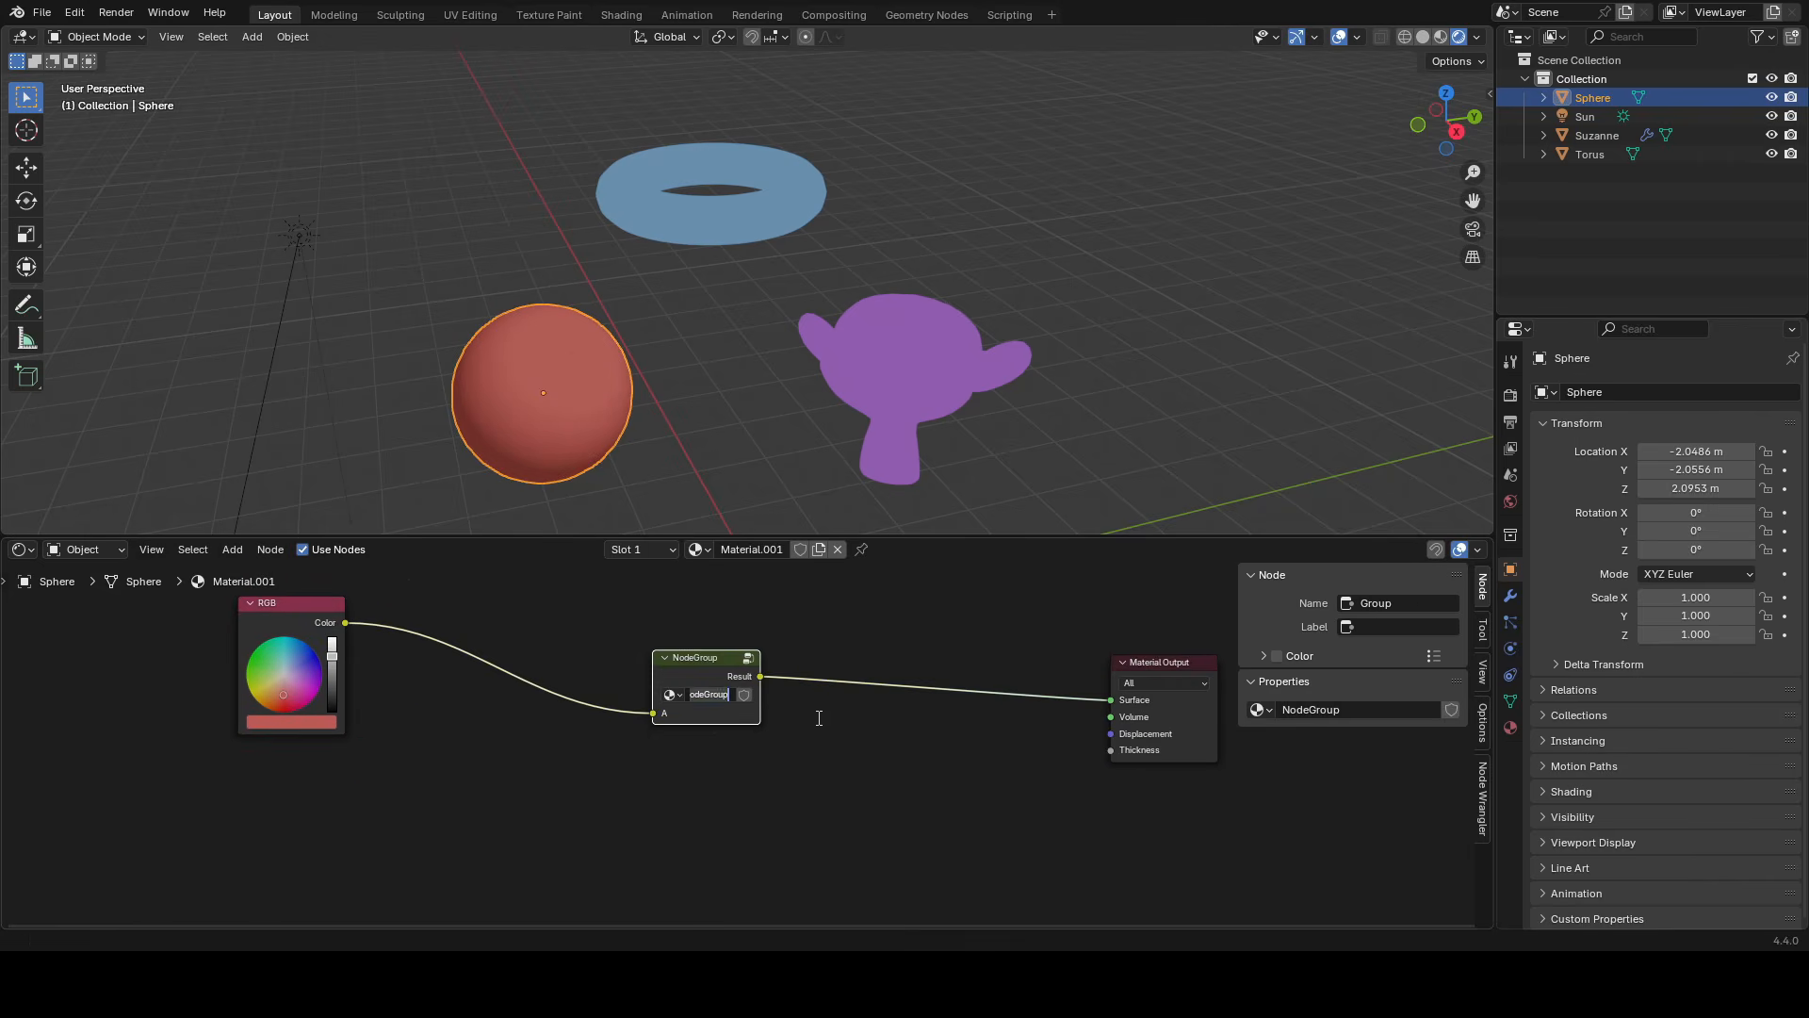
scroll(818, 718, up, 2)
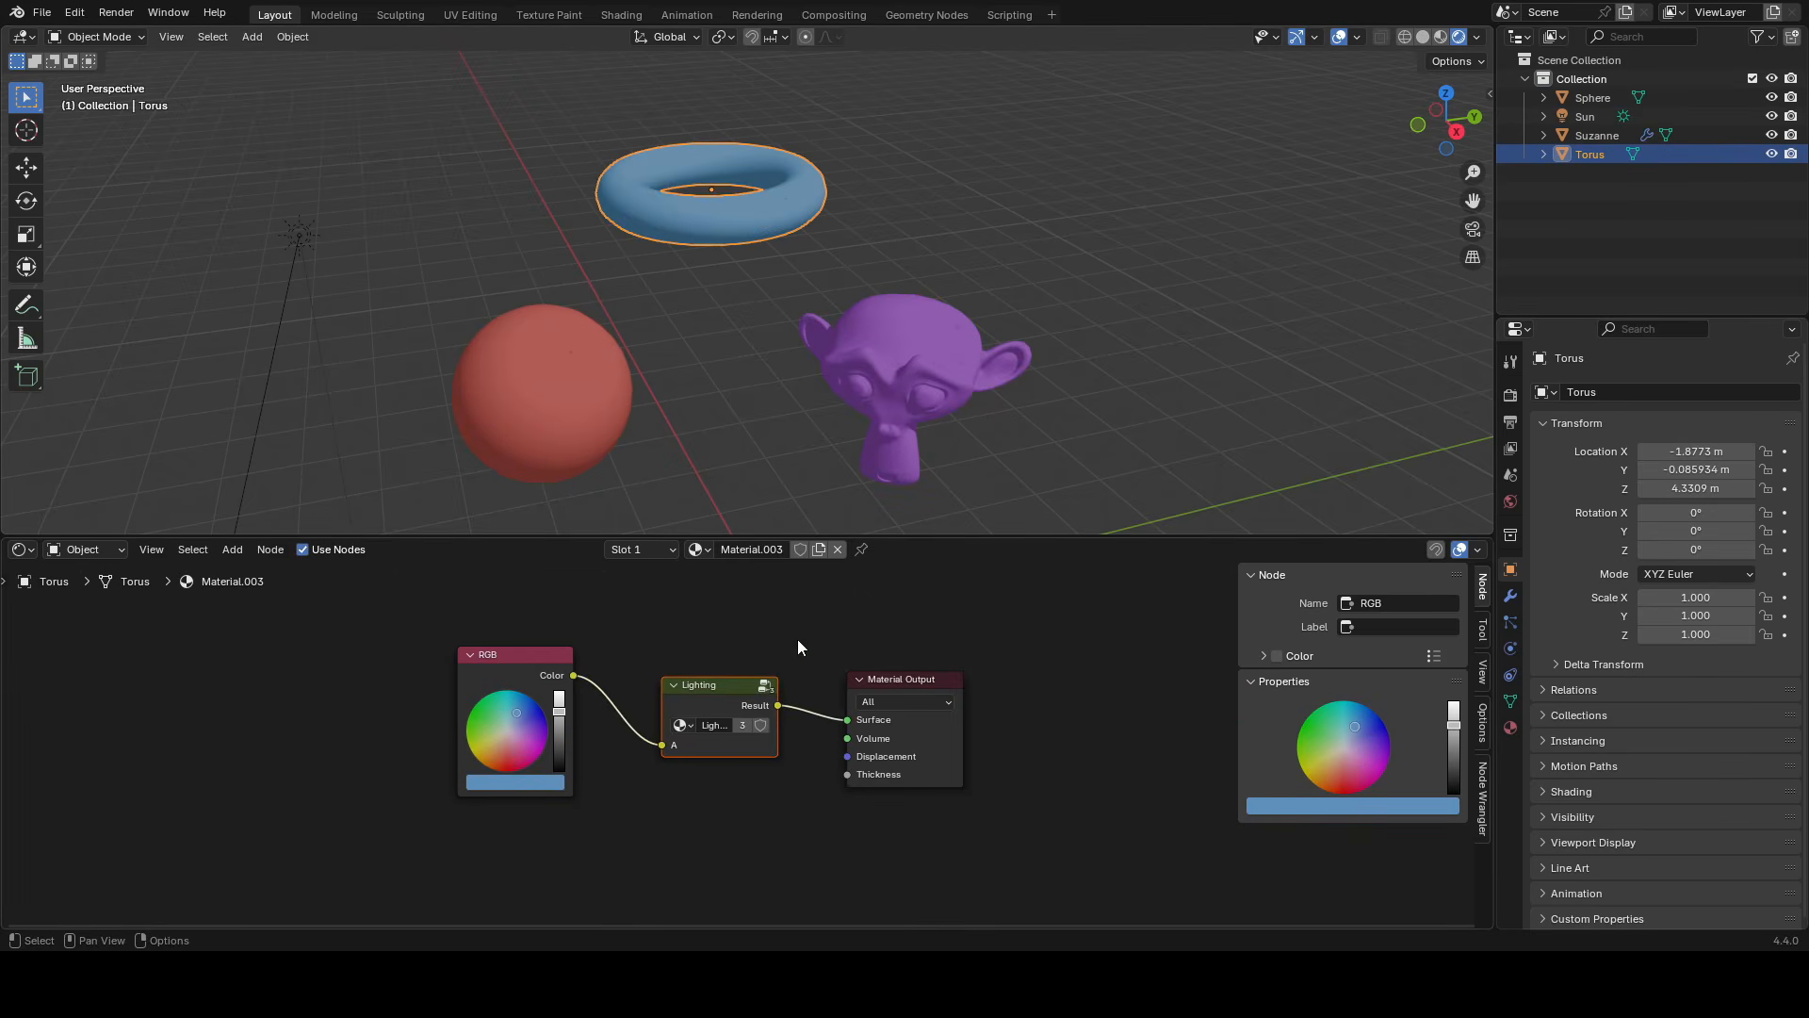
- Inside the Lighting group, recolor the Color Ramp's light stop to salmon at position 0.273 and adjust its dark stop
key(Tab)
scroll(901, 654, down, 2)
middle_drag(881, 763, 801, 765)
scroll(881, 753, up, 4)
click(790, 863)
drag(773, 571, 765, 610)
click(687, 799)
click(704, 855)
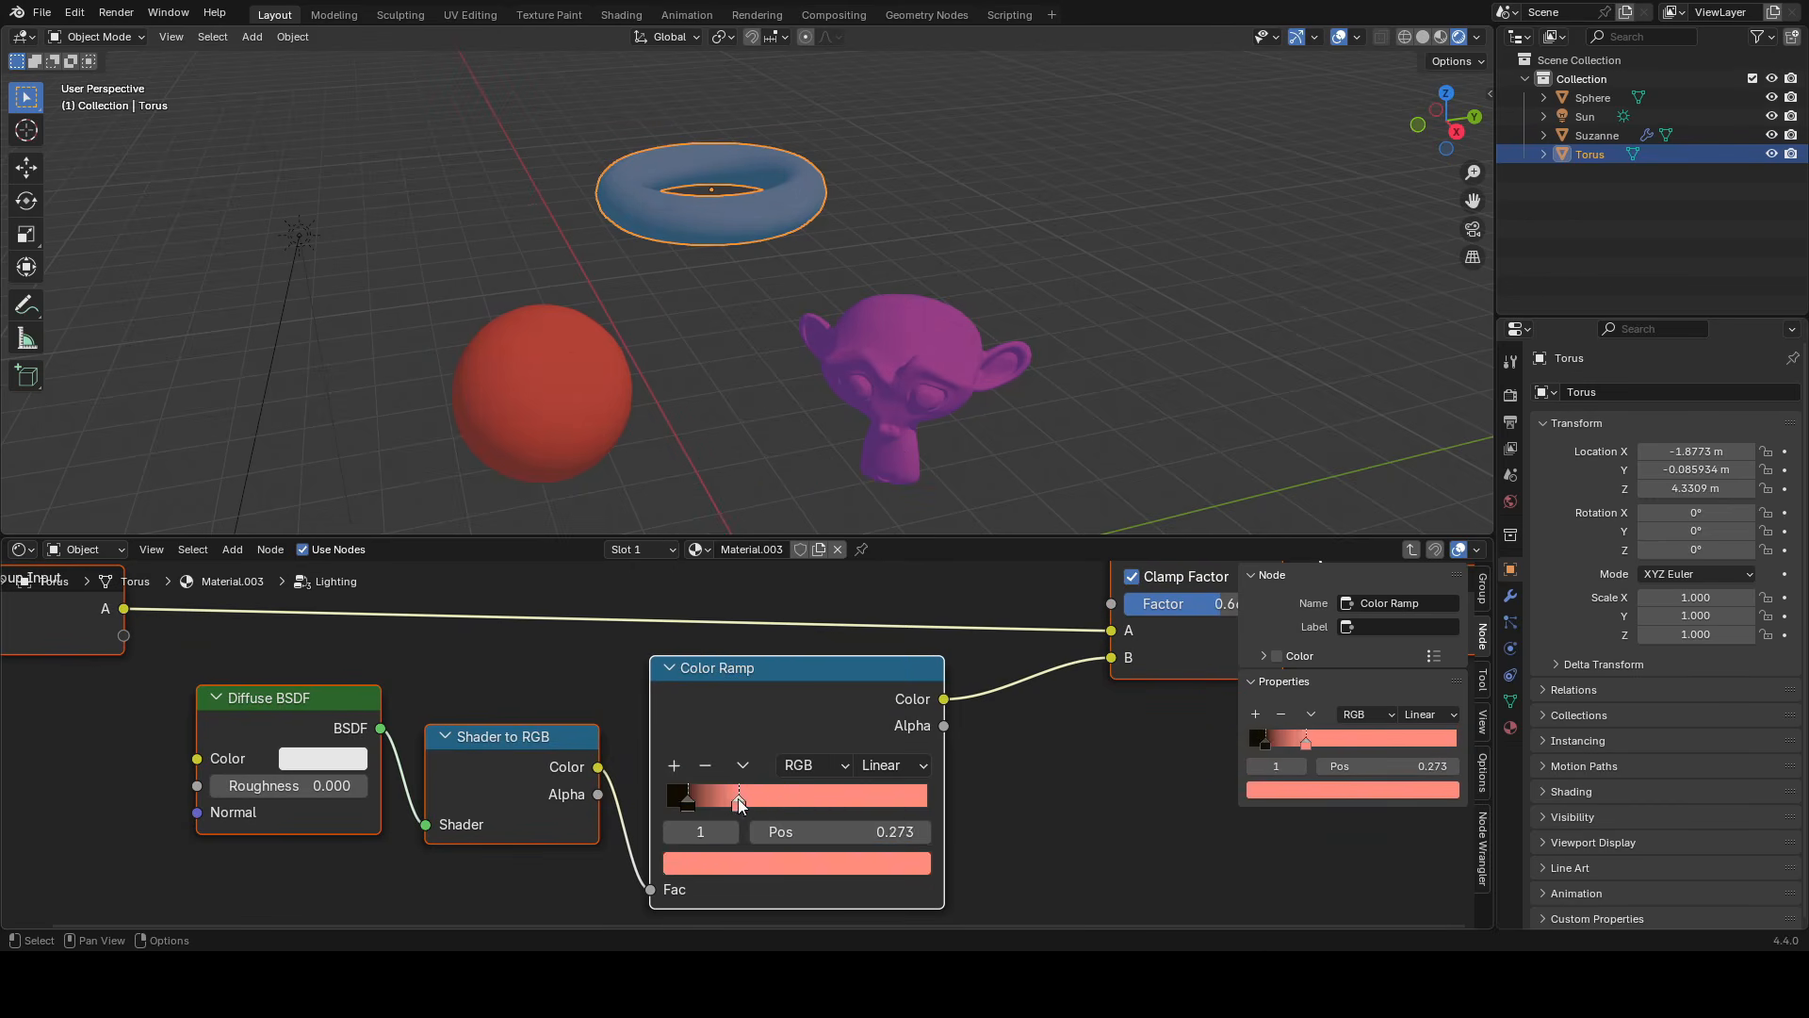
drag(690, 799, 716, 800)
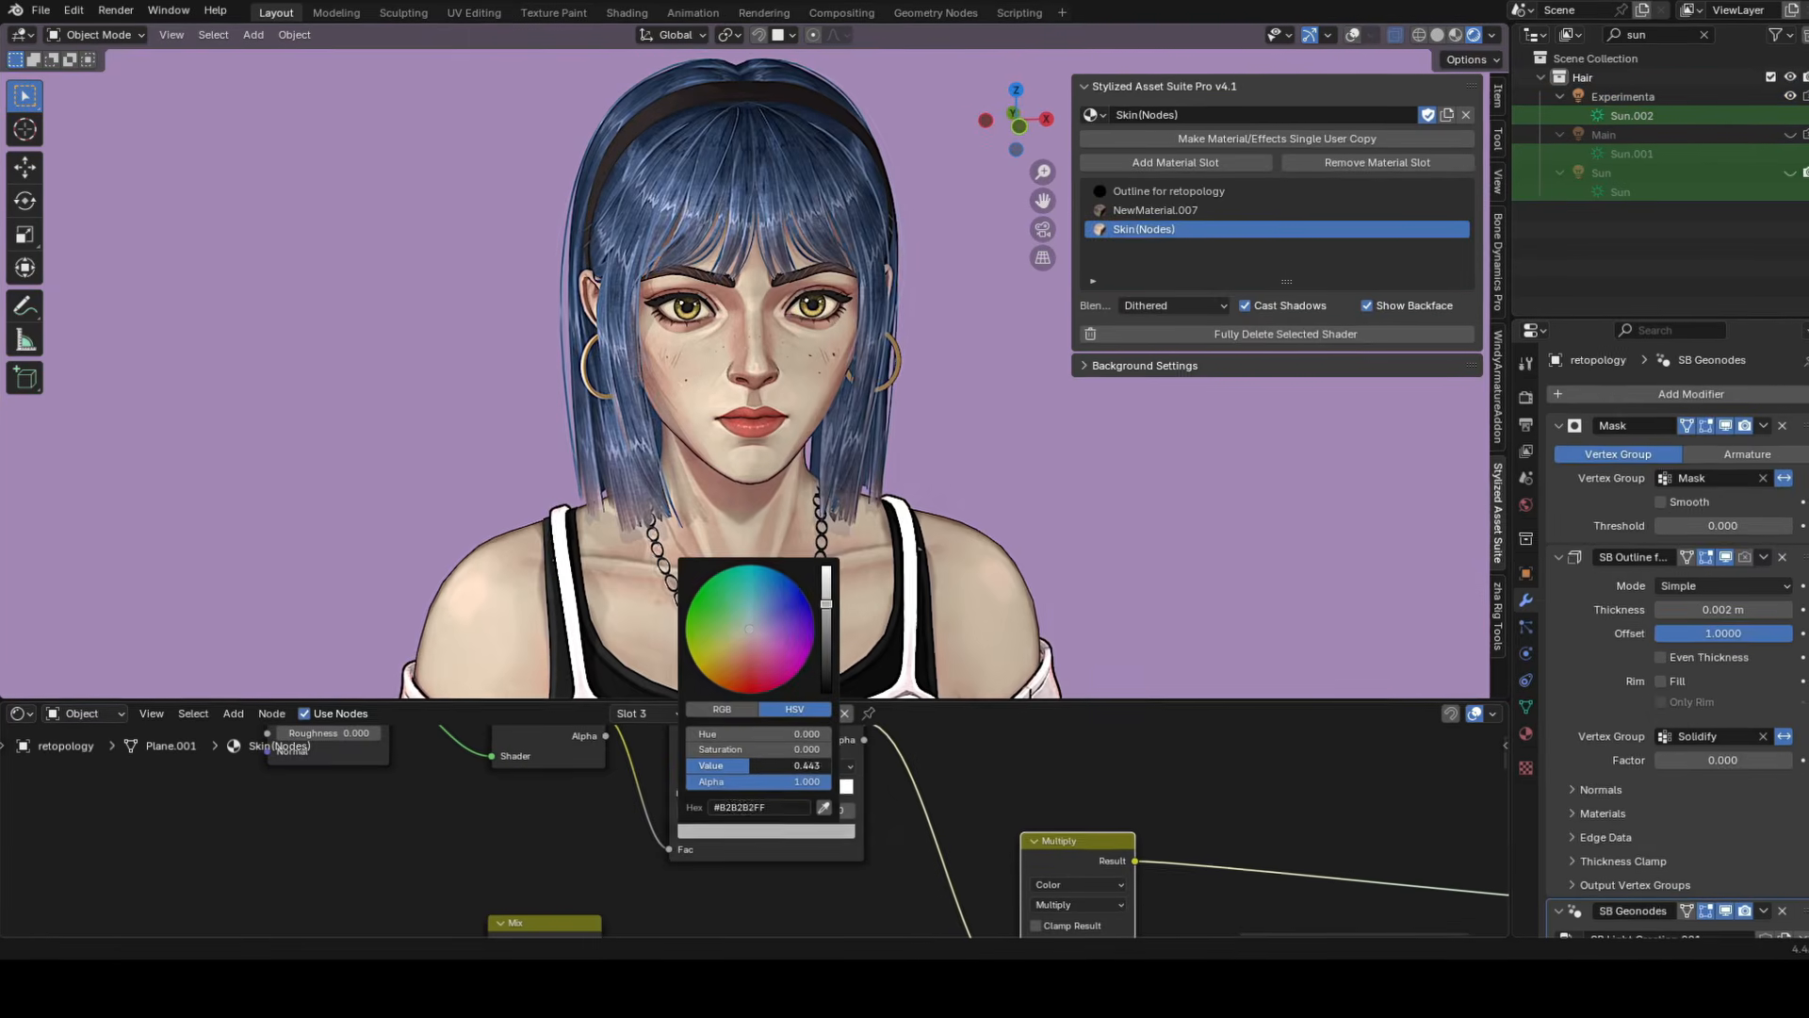
- Adjust the brightness of a gray stop in the lighting Color Ramp of the Skin(Nodes) material
click(714, 799)
click(775, 839)
click(774, 840)
drag(786, 760, 801, 760)
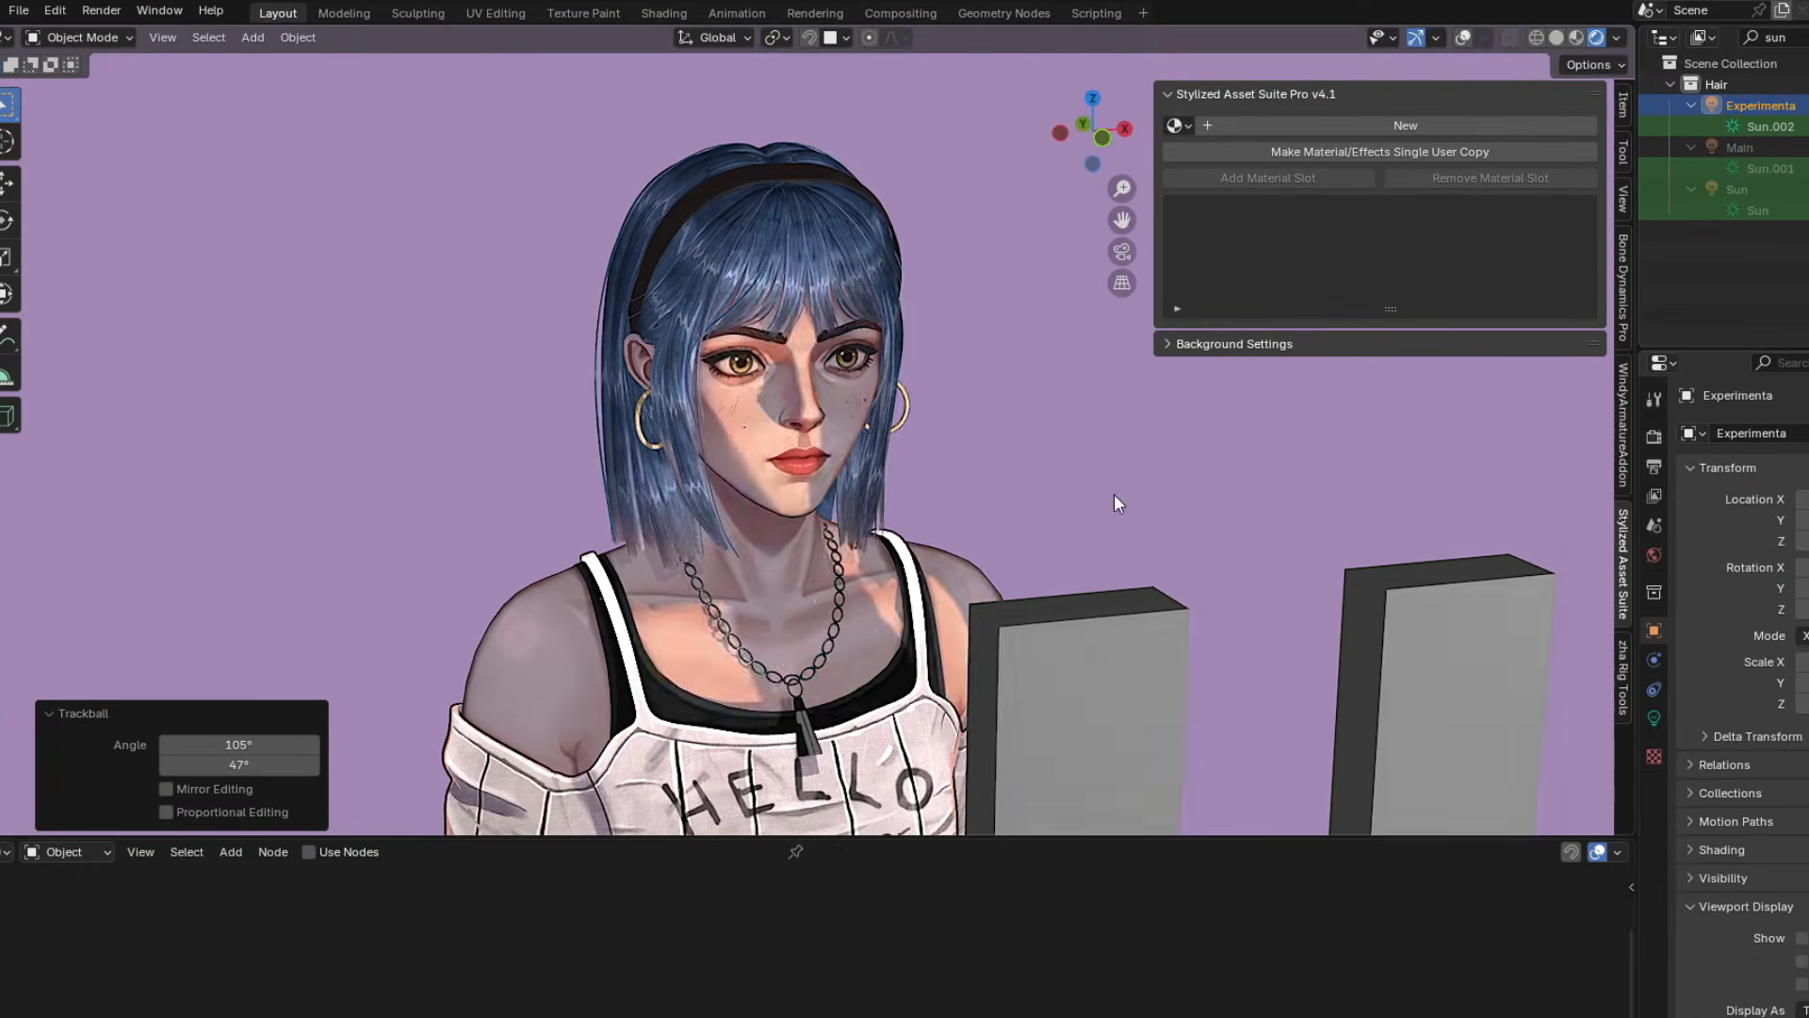
- Trackball-rotate the Experimenta sun light to change how the light and cast shadows fall across the character
click(1088, 416)
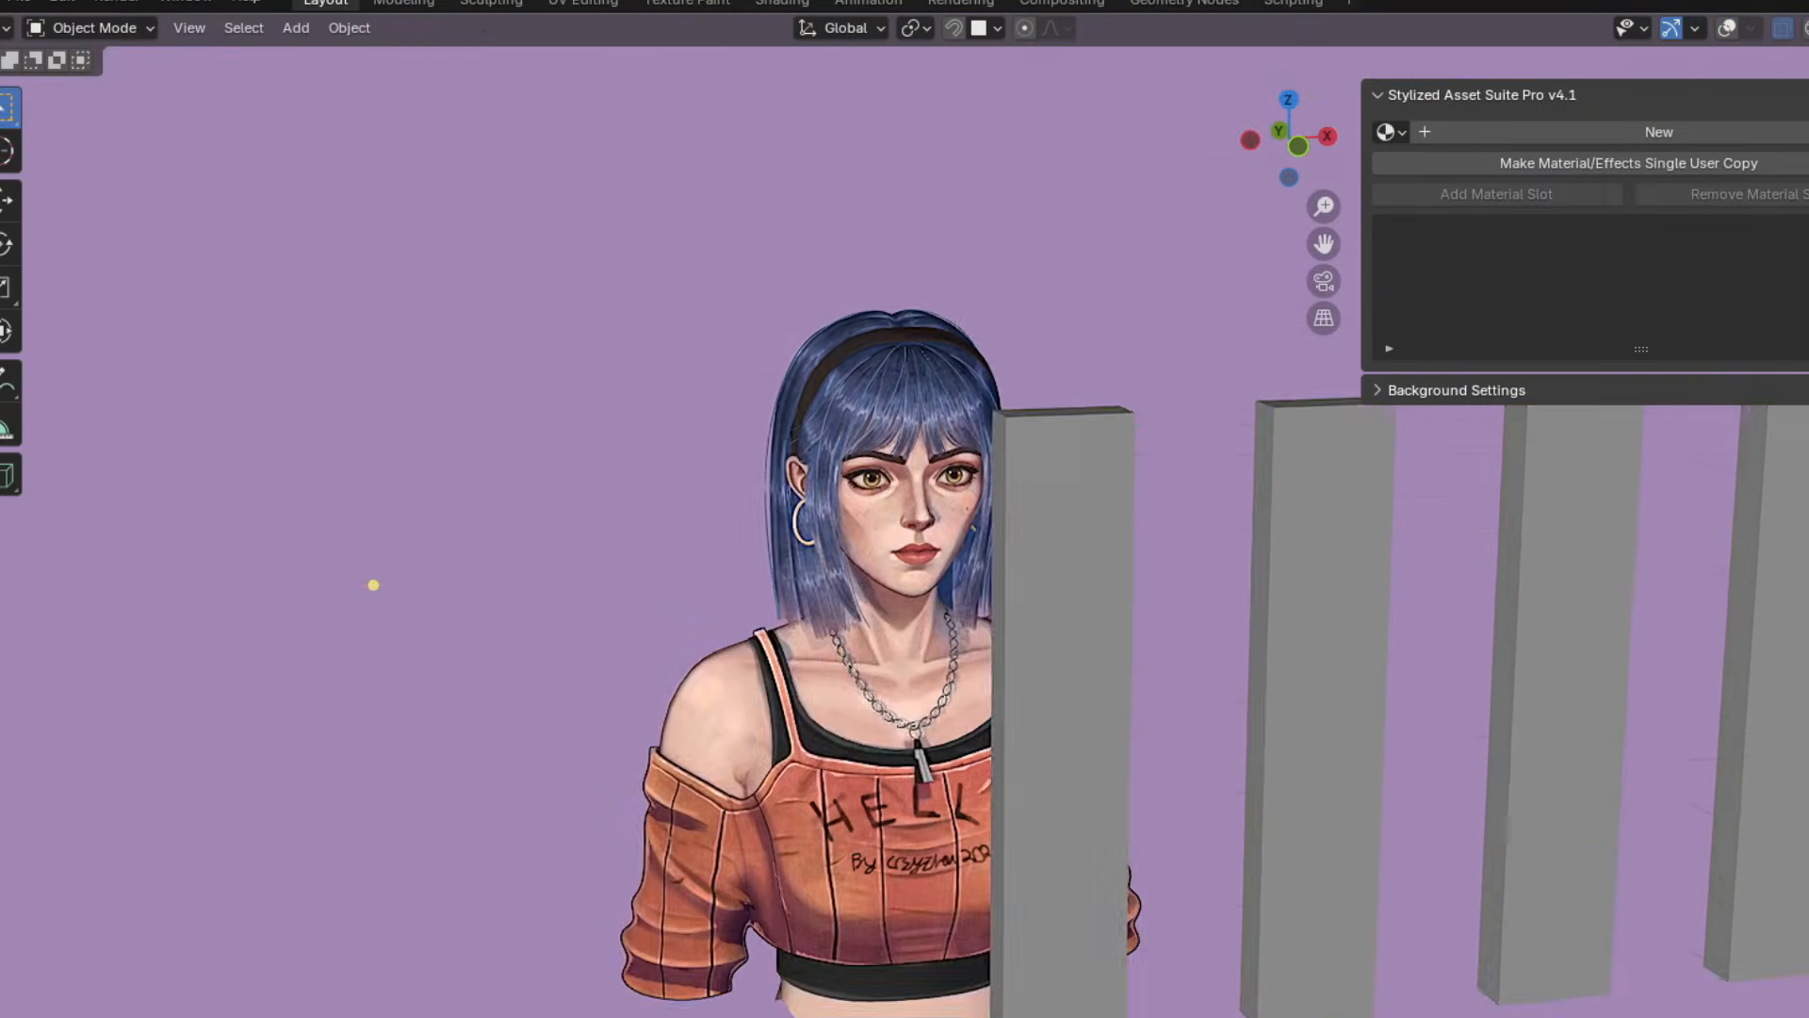
key(r)
key(r)
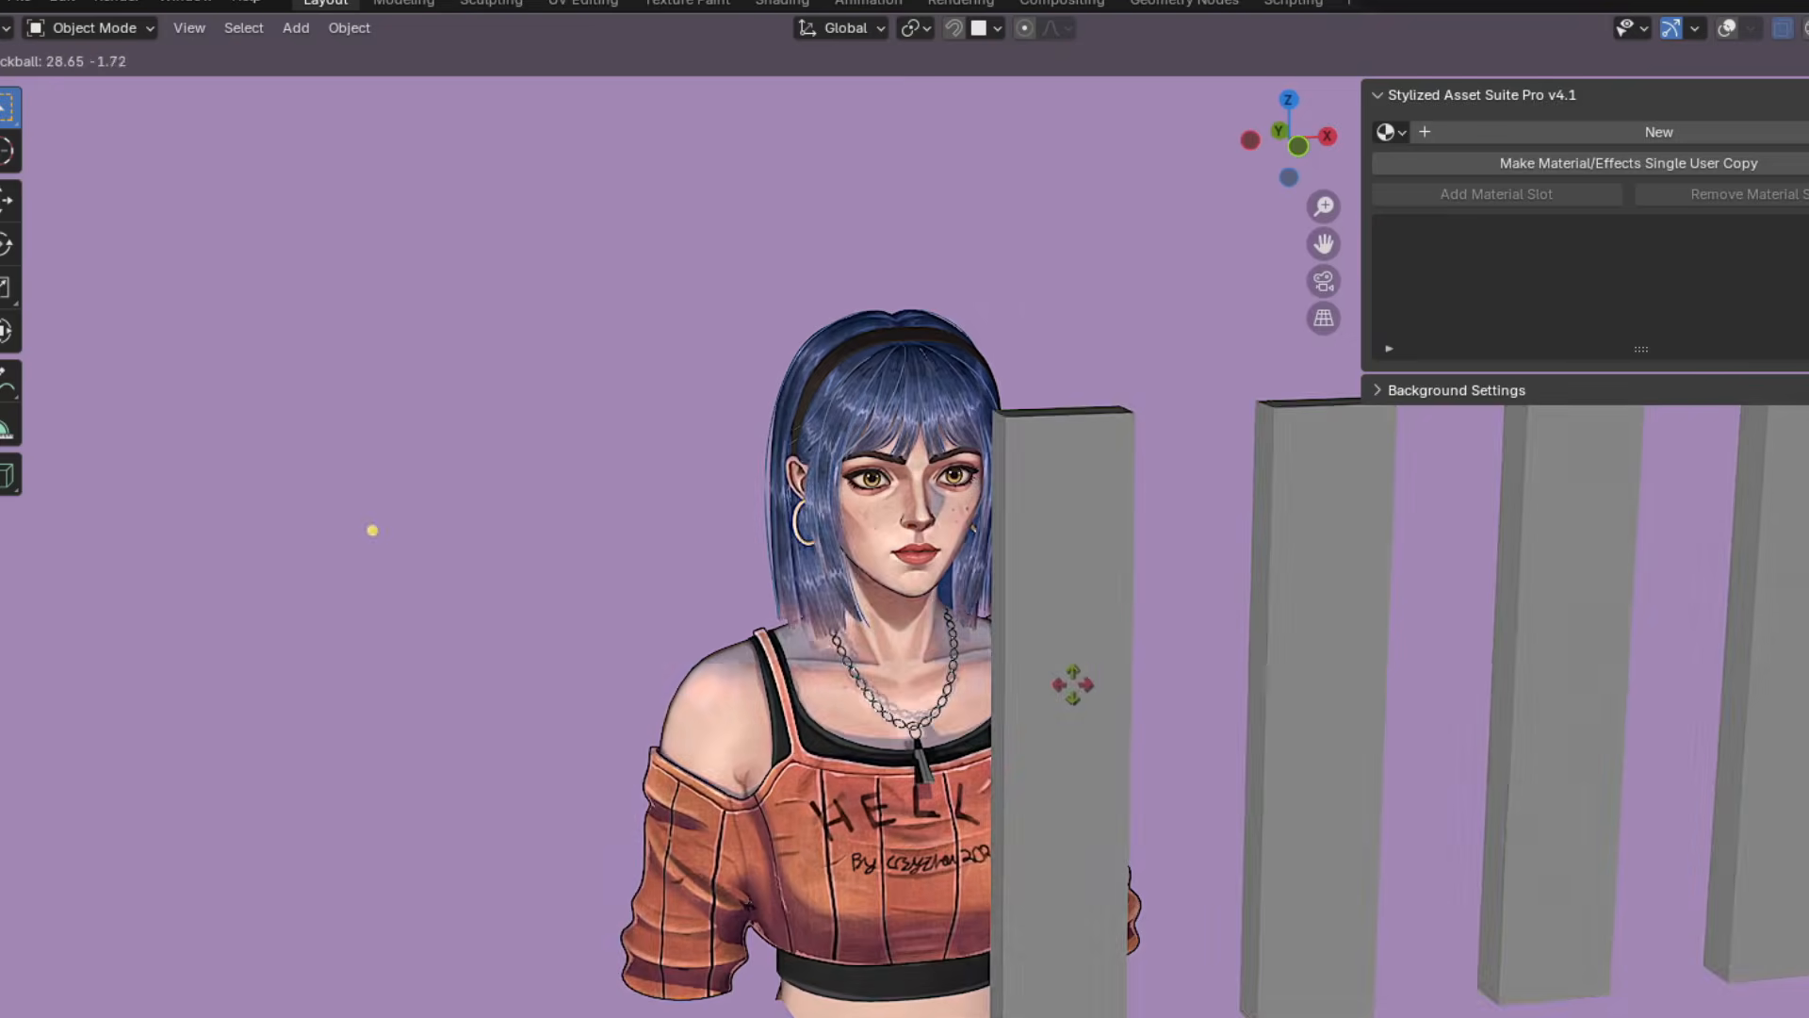
click(1119, 550)
scroll(1187, 542, up, 3)
scroll(1249, 532, up, 2)
key(r)
key(r)
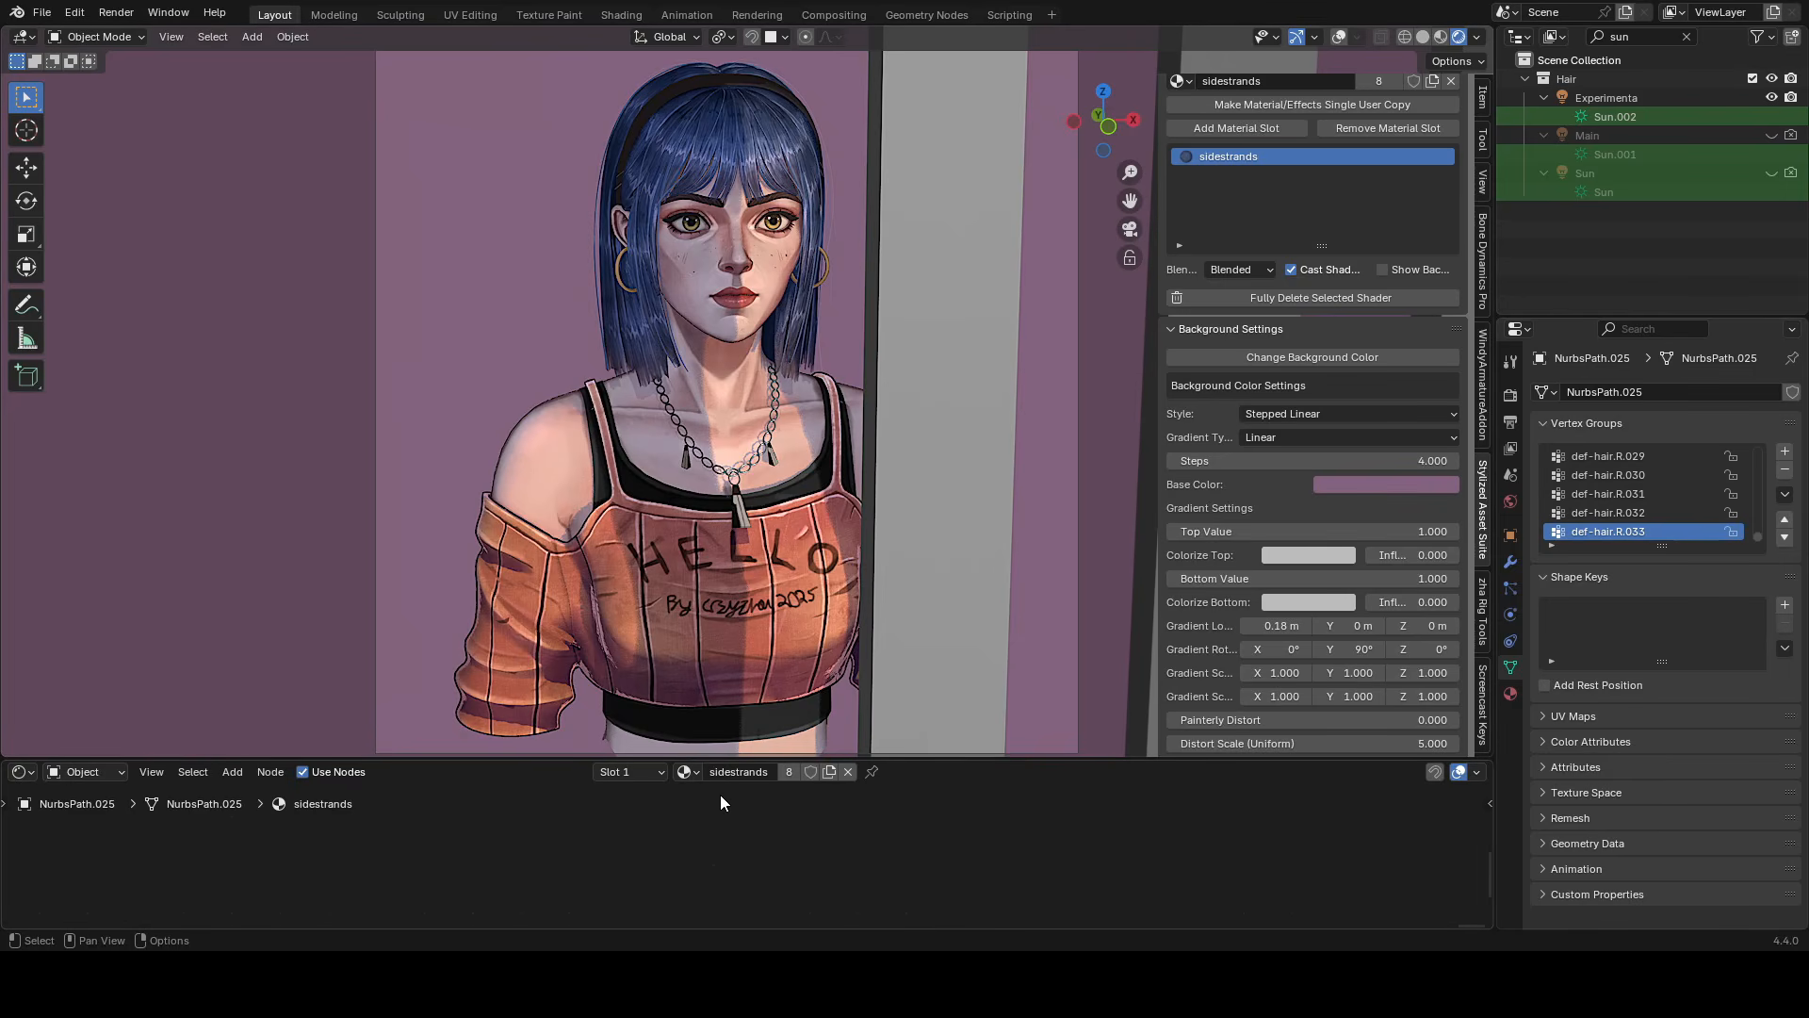
- Edit the factor of the Color mix node with the red B color inside the sidestrands hair node group
key(Tab)
click(810, 907)
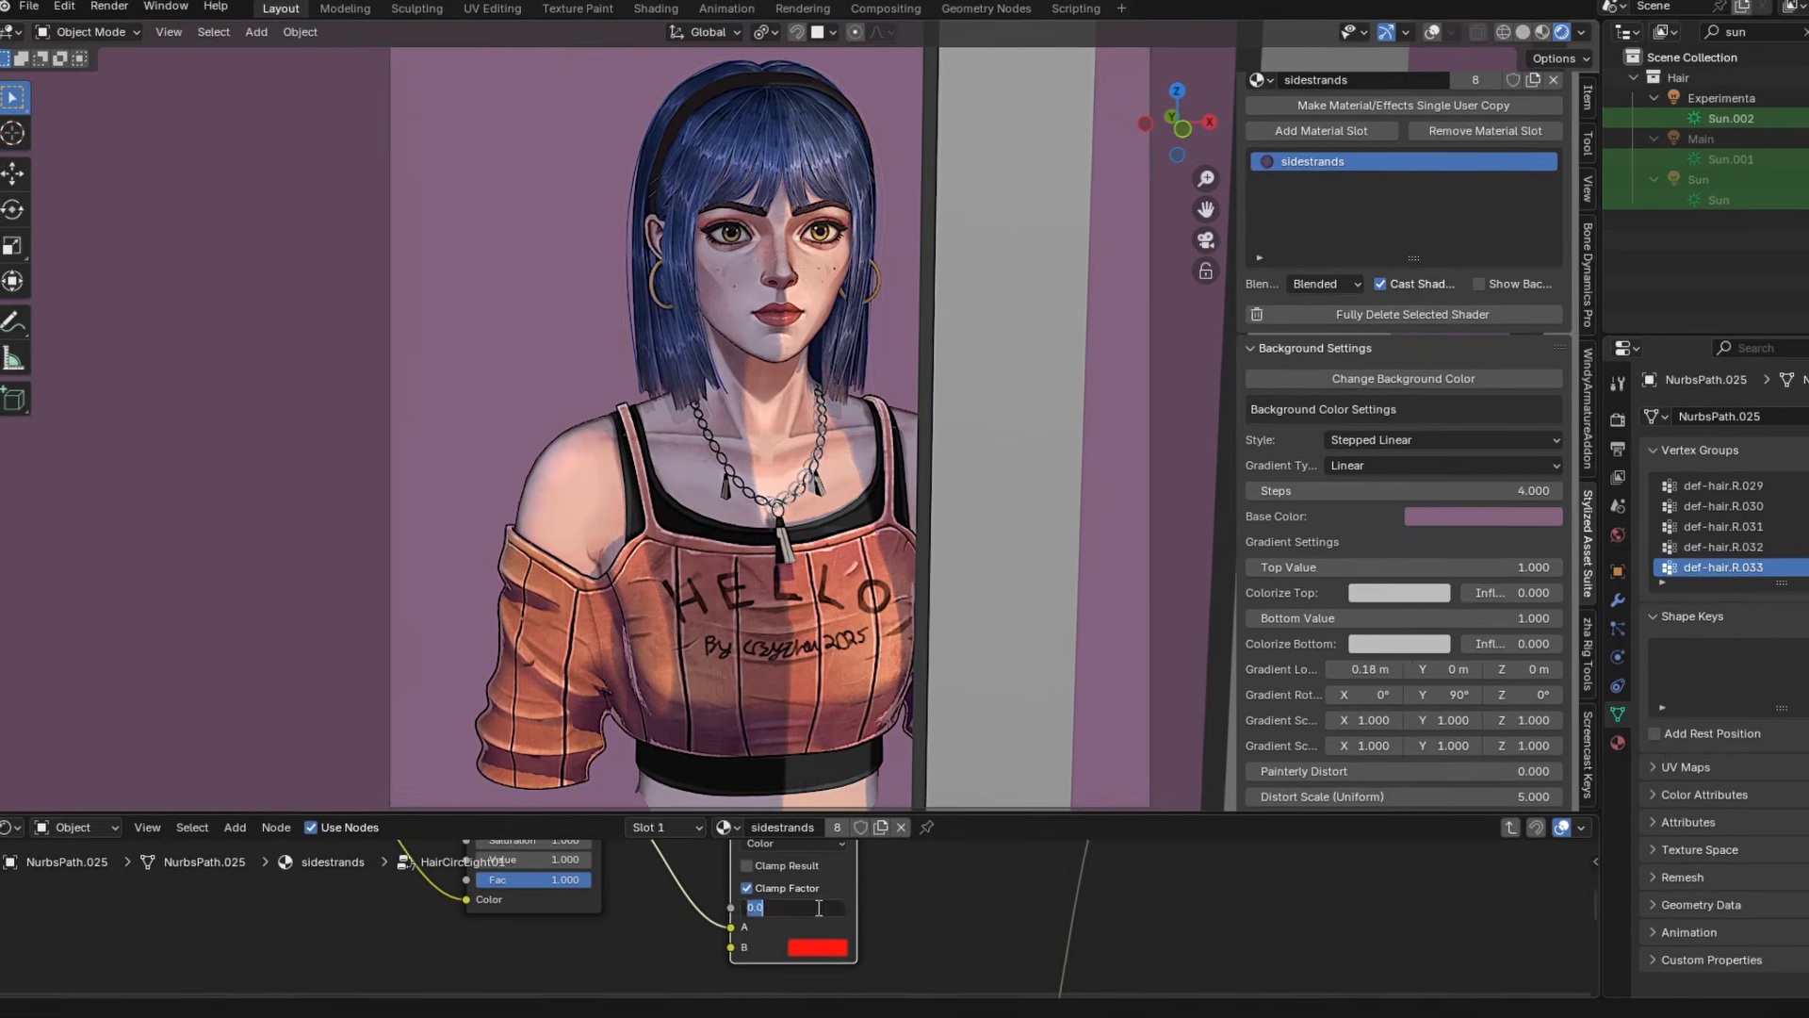
click(818, 910)
key(Return)
- Darken the purple Base Color of the Stepped Linear background
click(1471, 518)
drag(1596, 279, 1597, 300)
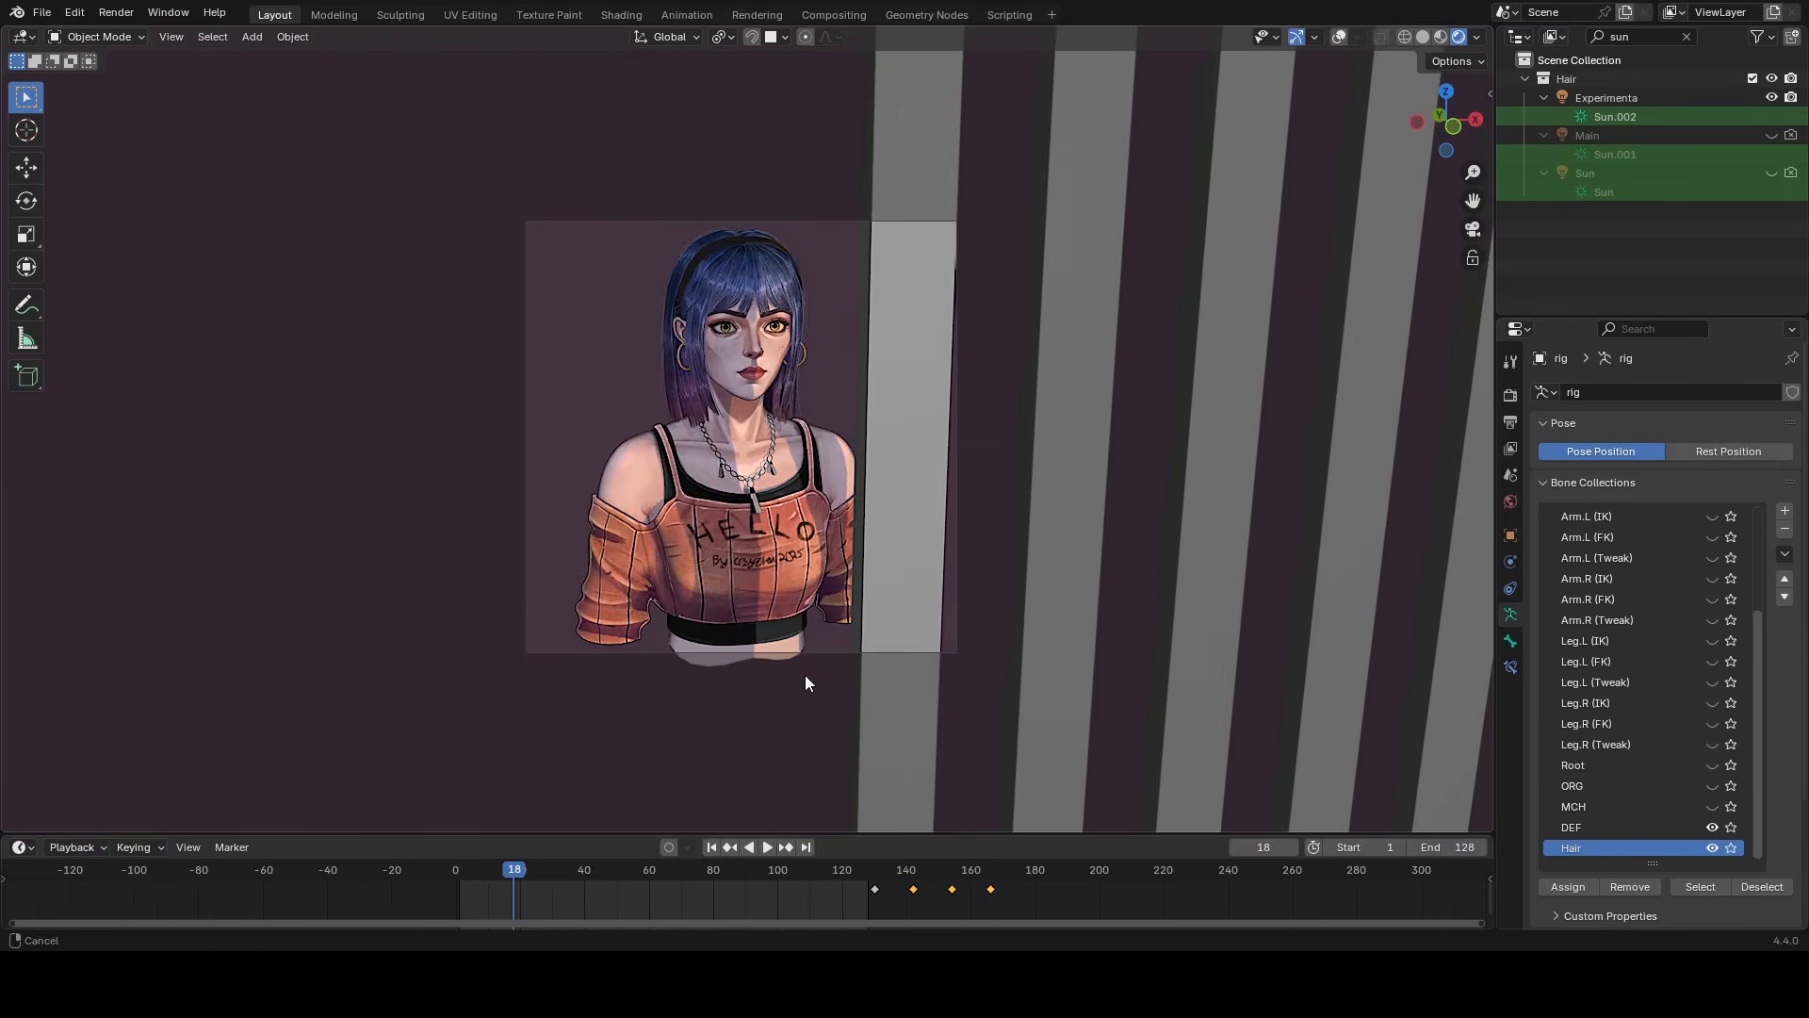
scroll(907, 492, up, 5)
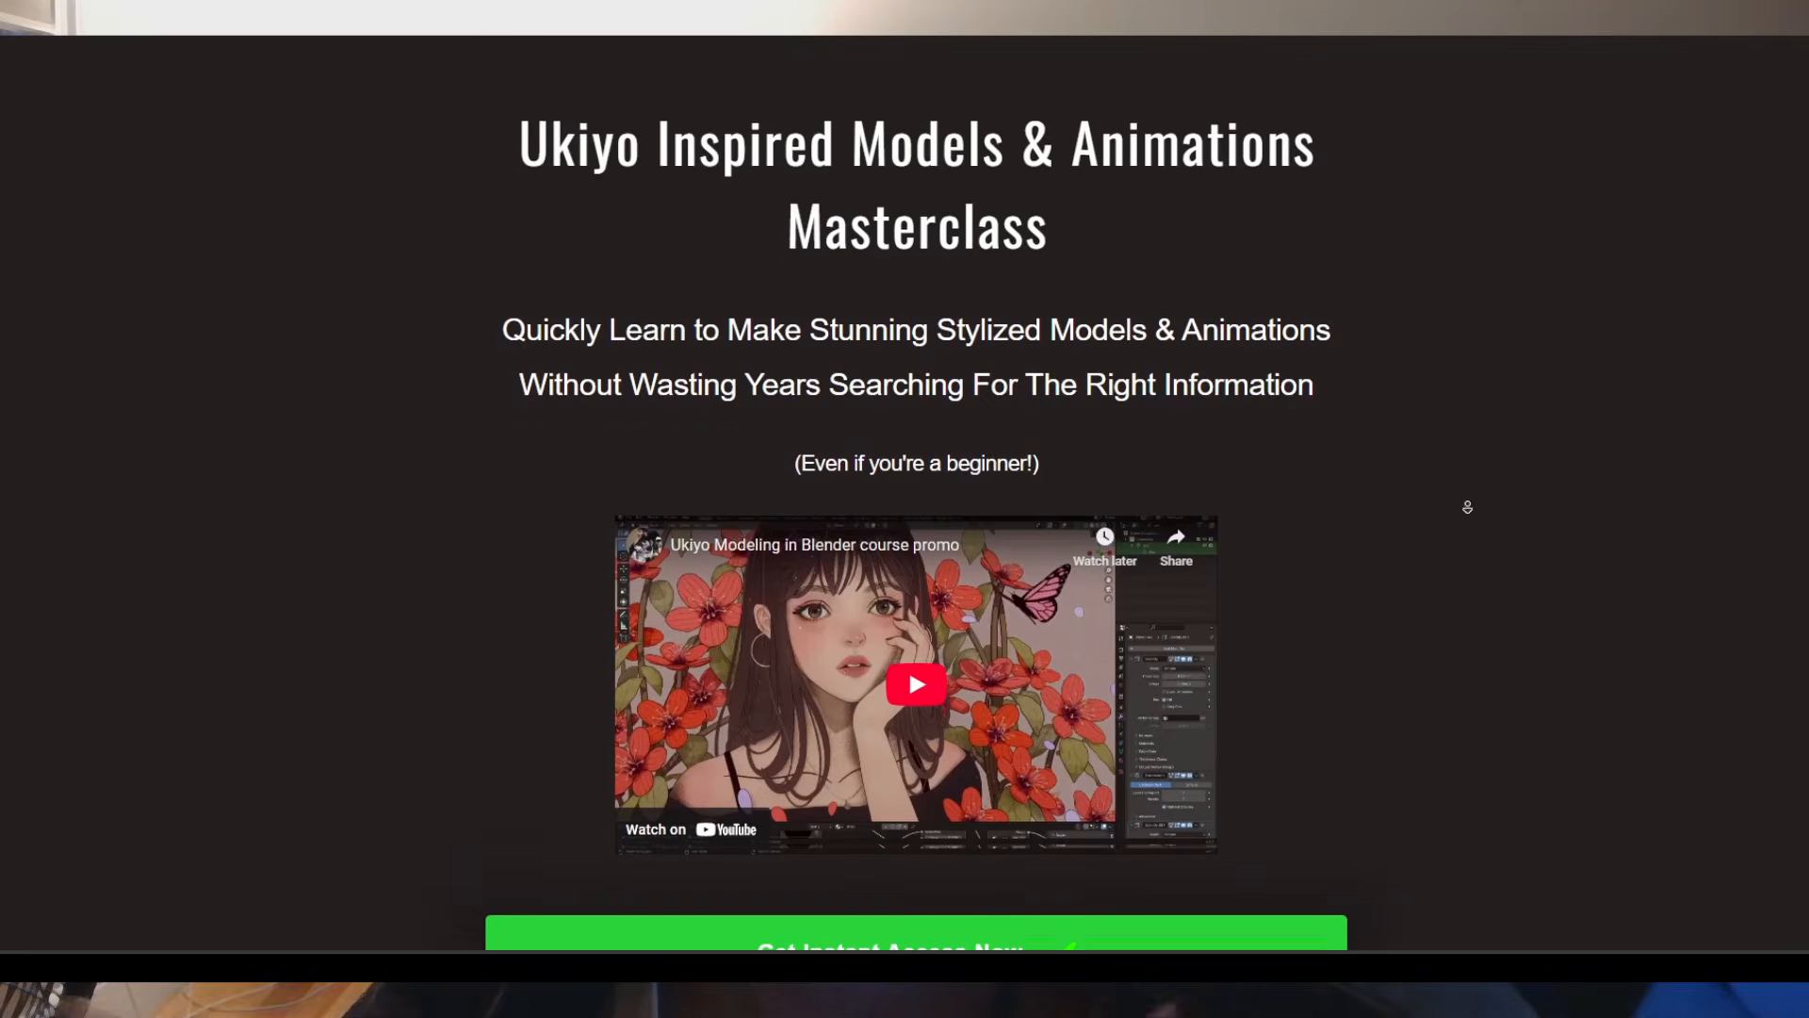
- Look through the Ukiyo Inspired Models & Animations Masterclass page down to the What's Covered section
scroll(1466, 508, down, 2)
scroll(1488, 520, up, 3)
scroll(1491, 524, down, 4)
scroll(1487, 521, down, 10)
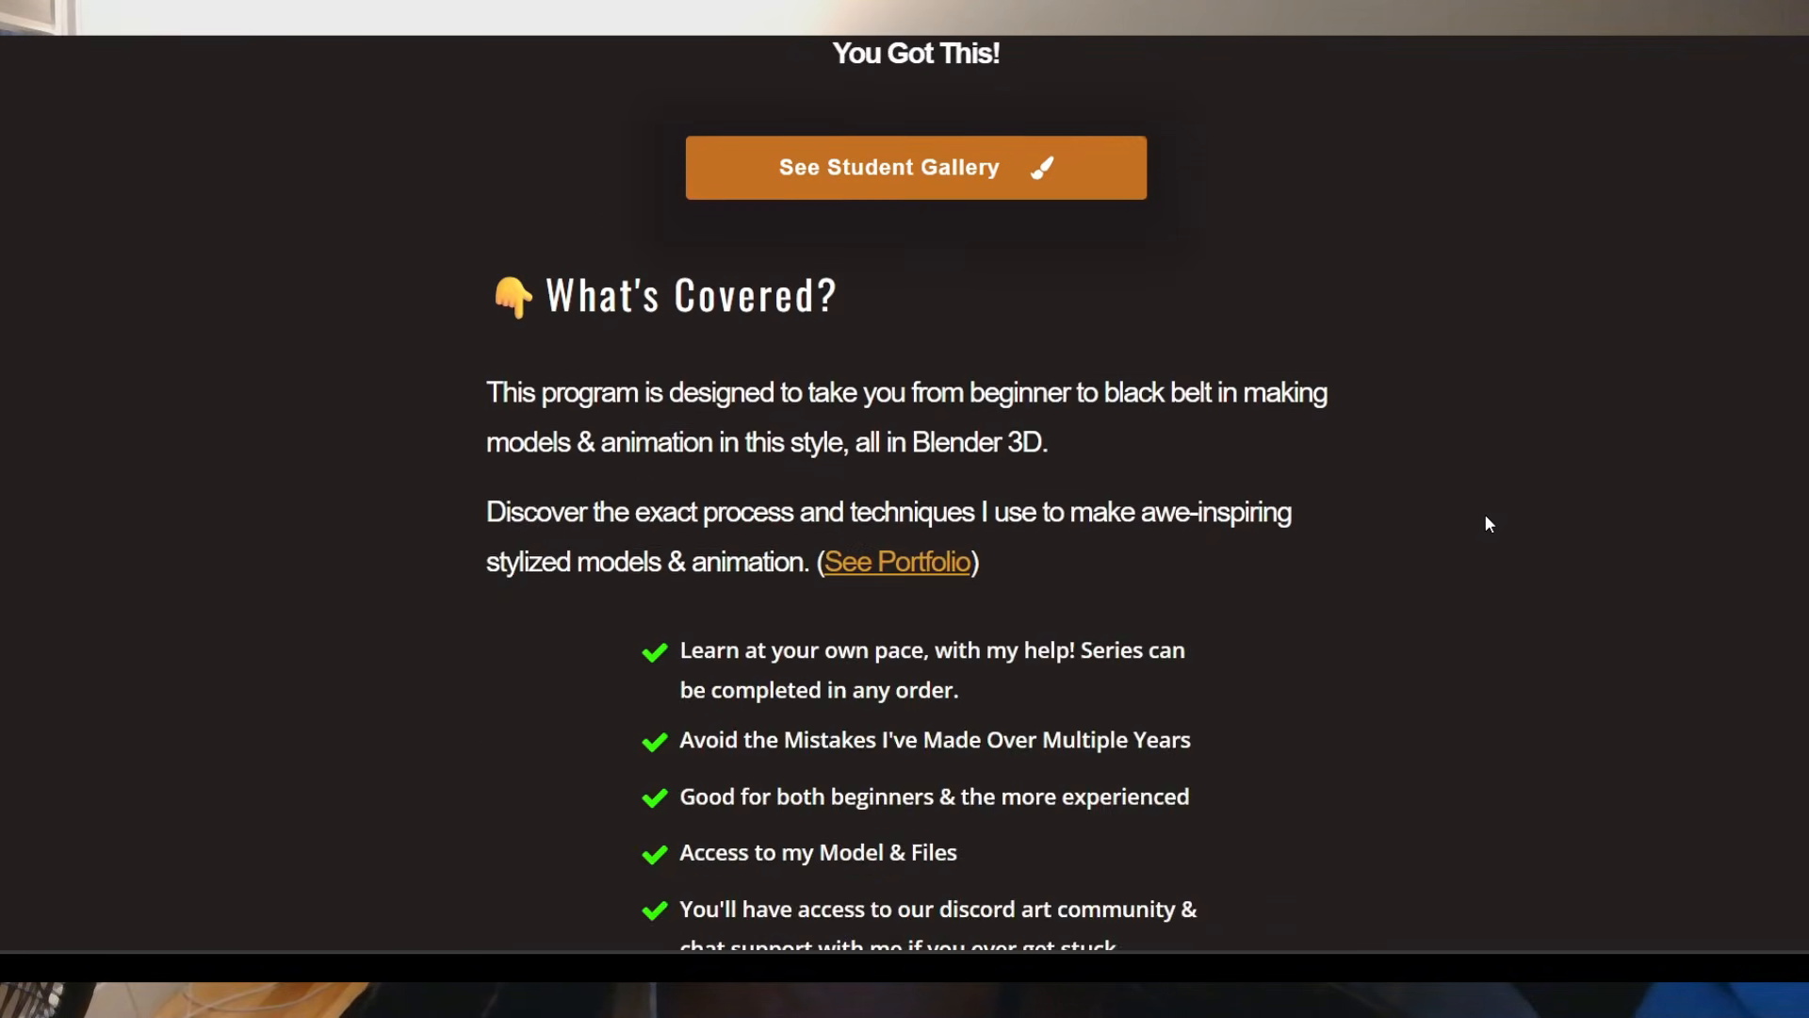